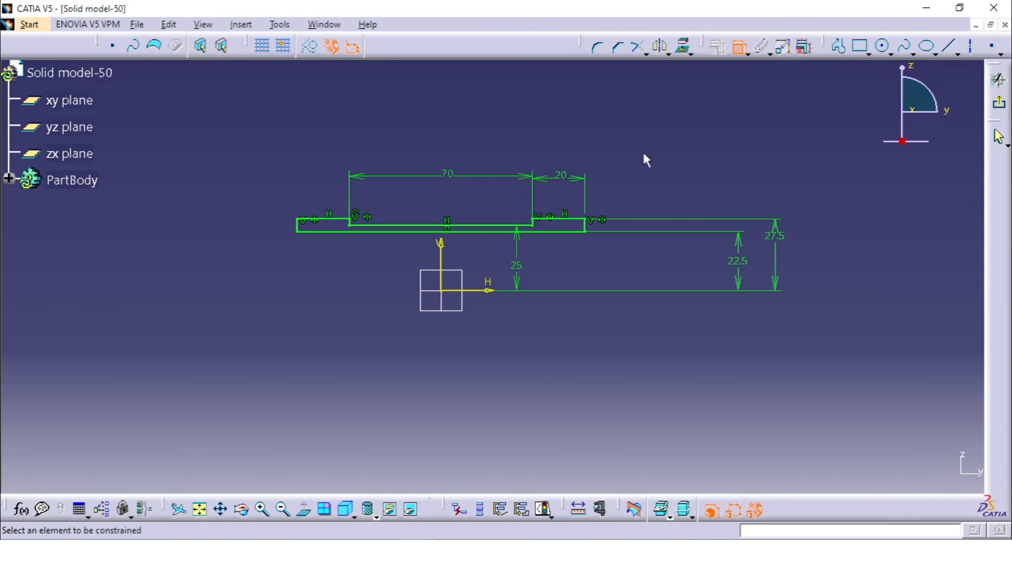
Exit the sketch and revolve the stepped profile 360 degrees about the Y Axis as a shaft.
{"action": "left_click", "coordinate": [738, 47]}
{"action": "left_click", "coordinate": [998, 103]}
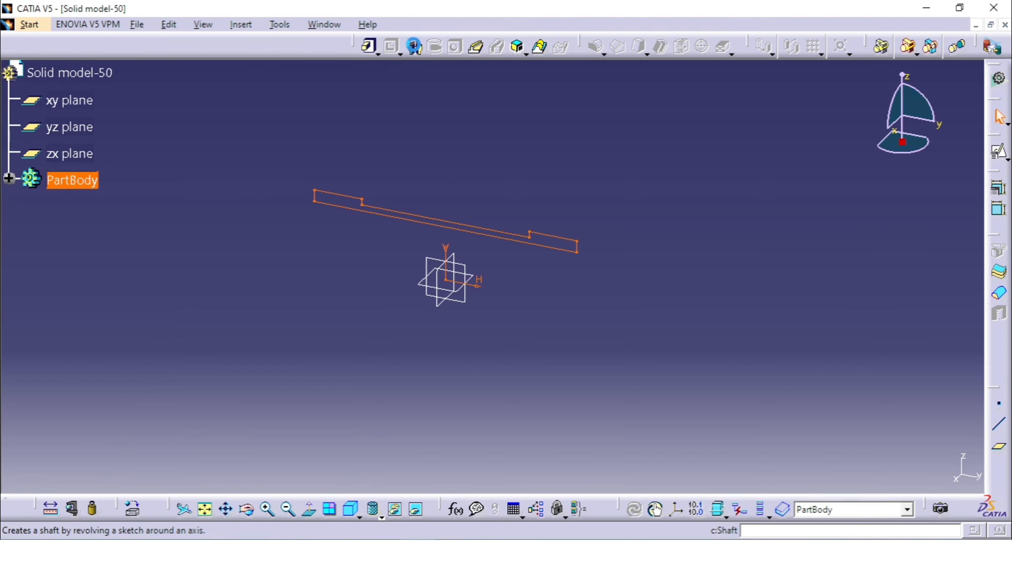
{"action": "left_click", "coordinate": [414, 47]}
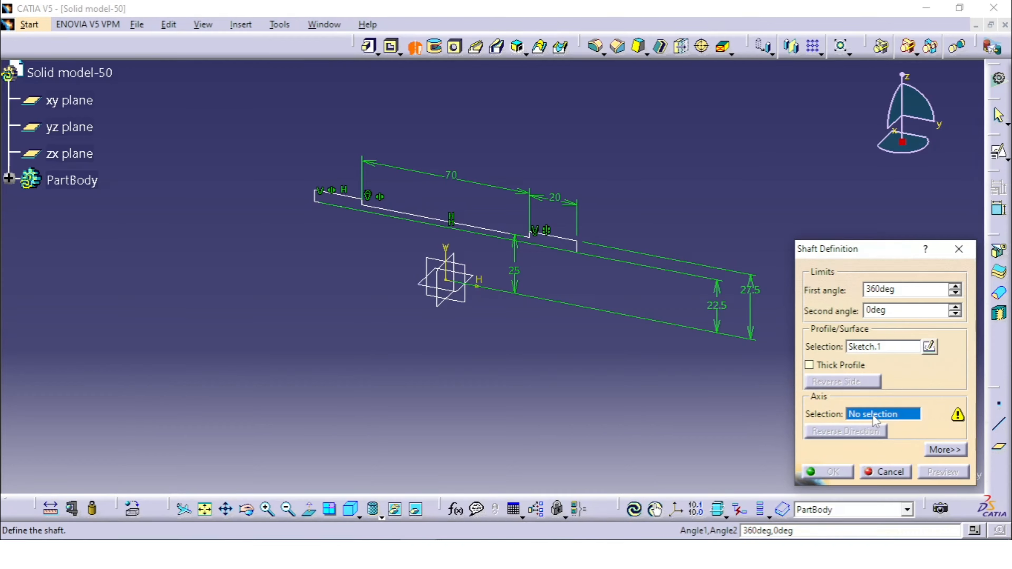
{"action": "right_click", "coordinate": [893, 417]}
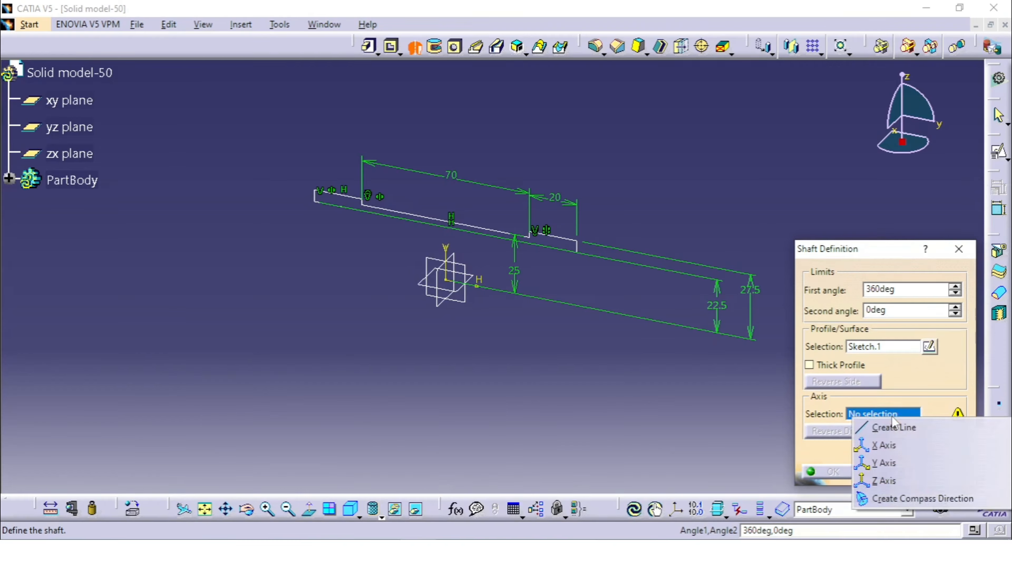
{"action": "left_click", "coordinate": [902, 464]}
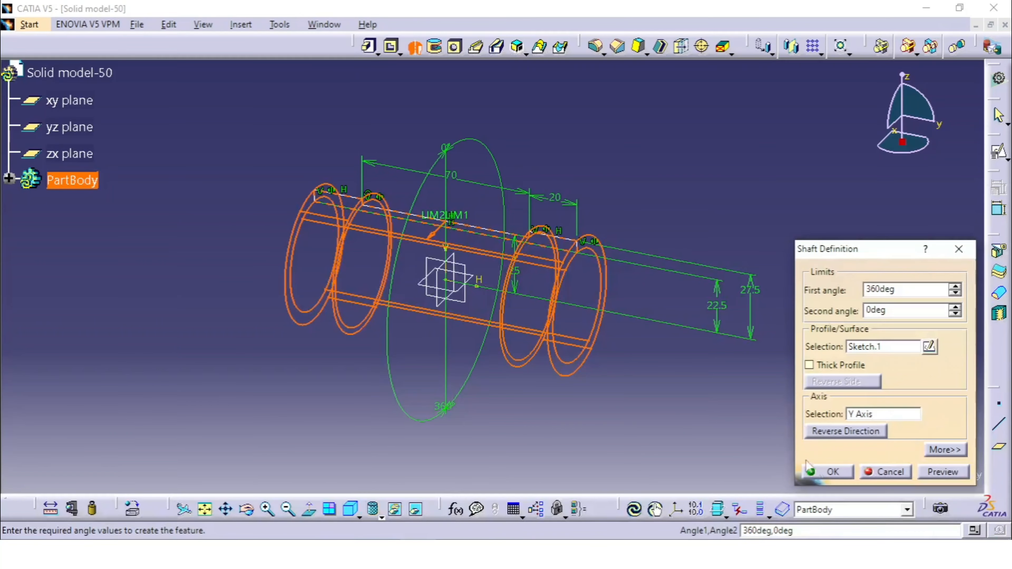
{"action": "left_click", "coordinate": [848, 474]}
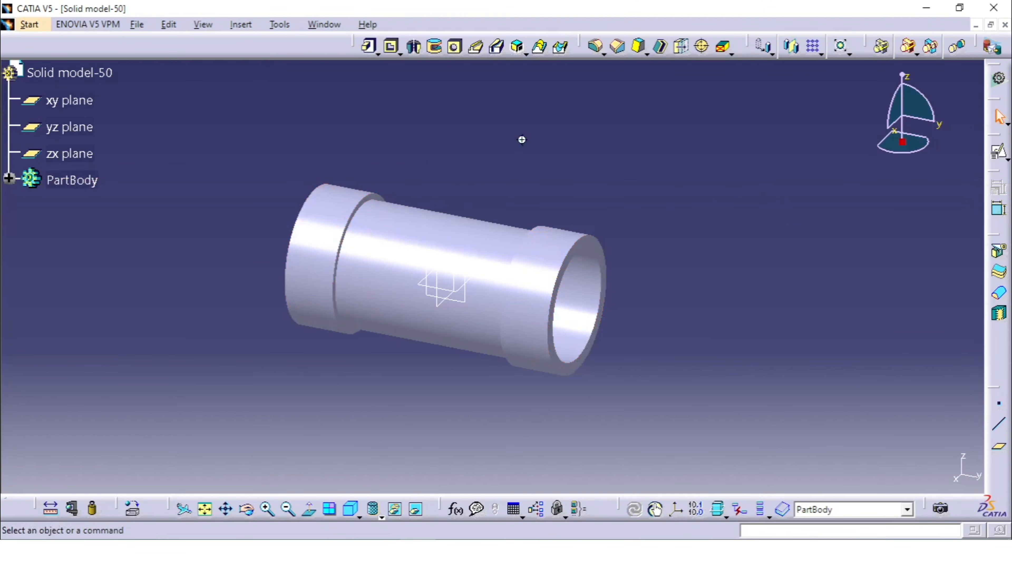
Display the tube shaded with edges and set the standard isometric view.
{"action": "middle_click_drag", "start_coordinate": [522, 140], "coordinate": [463, 332]}
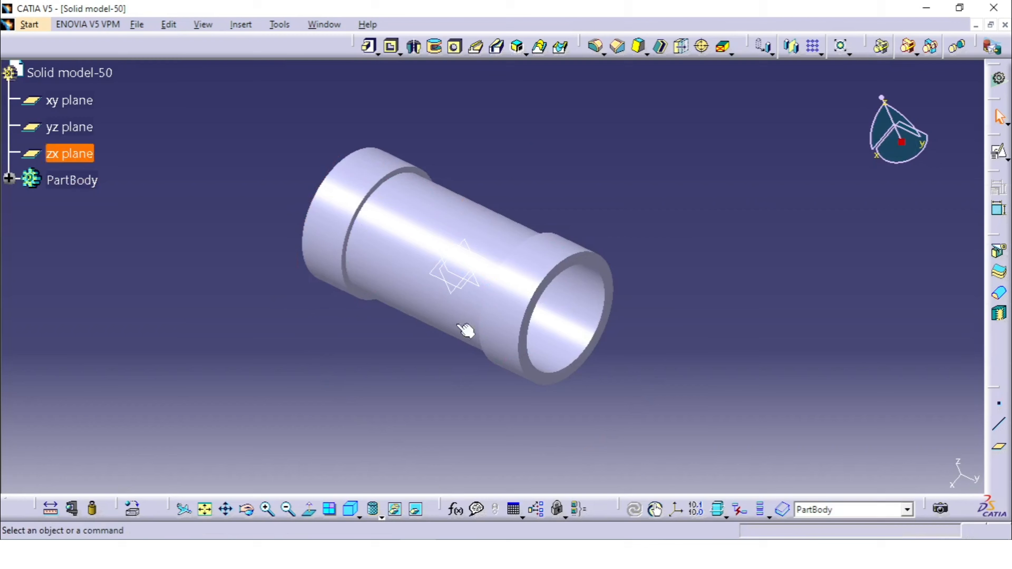
{"action": "left_click", "coordinate": [382, 518]}
{"action": "left_click", "coordinate": [395, 422]}
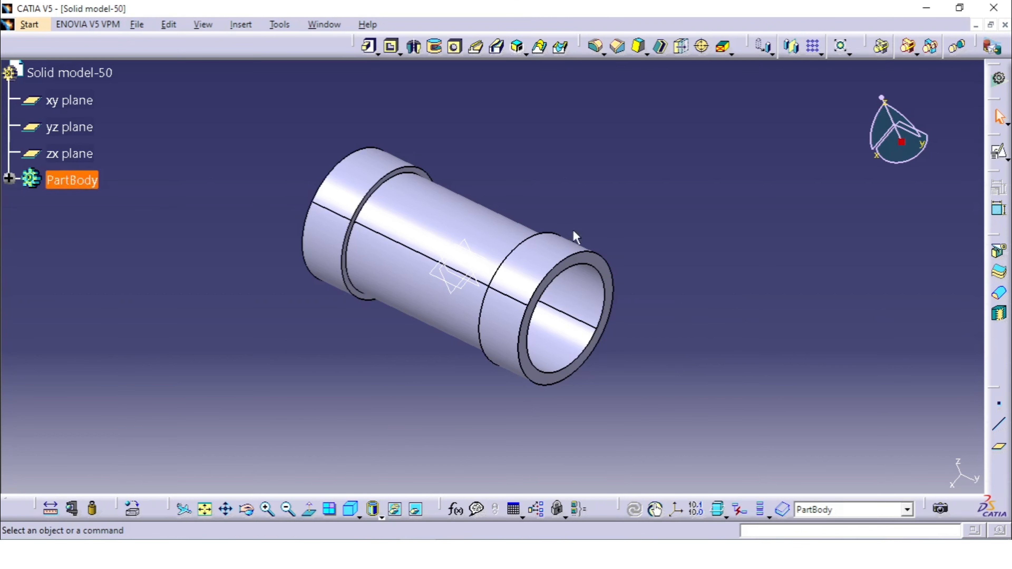
{"action": "middle_click_drag", "start_coordinate": [576, 237], "coordinate": [573, 153]}
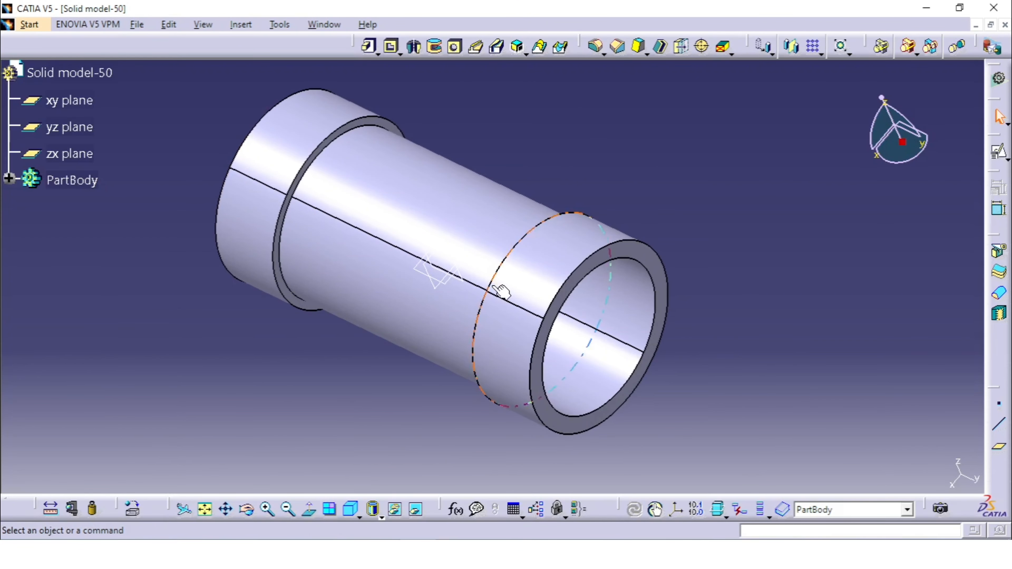
{"action": "left_click", "coordinate": [350, 509]}
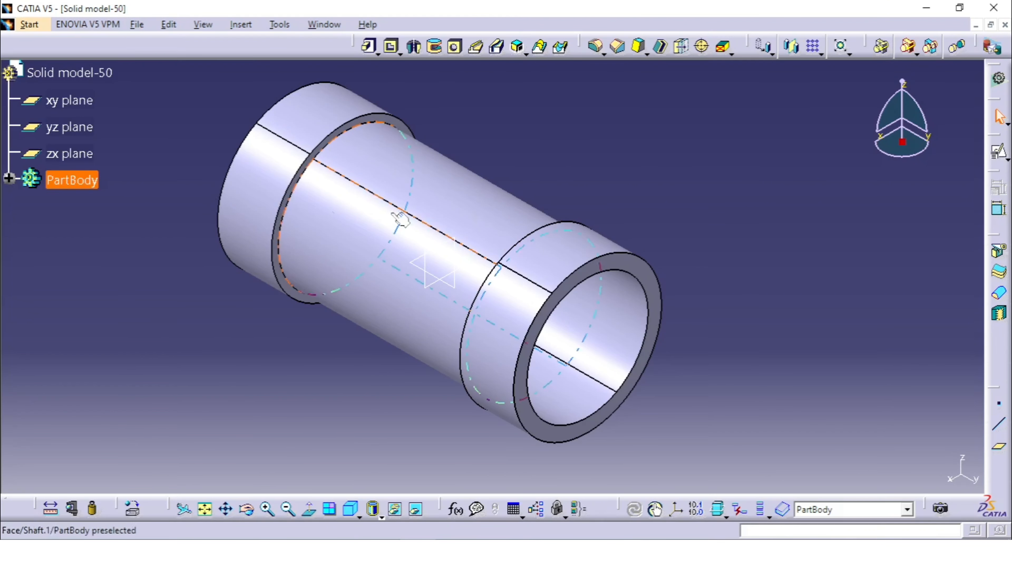
Start a positioned sketch on the zx plane with implicit origin and orientation.
{"action": "left_click", "coordinate": [71, 153]}
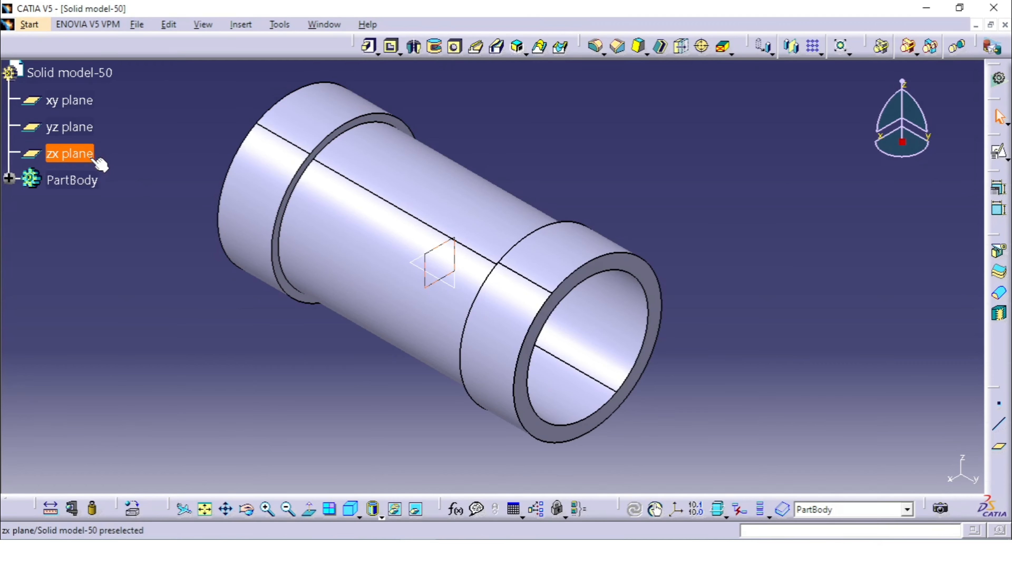
{"action": "left_click", "coordinate": [80, 104]}
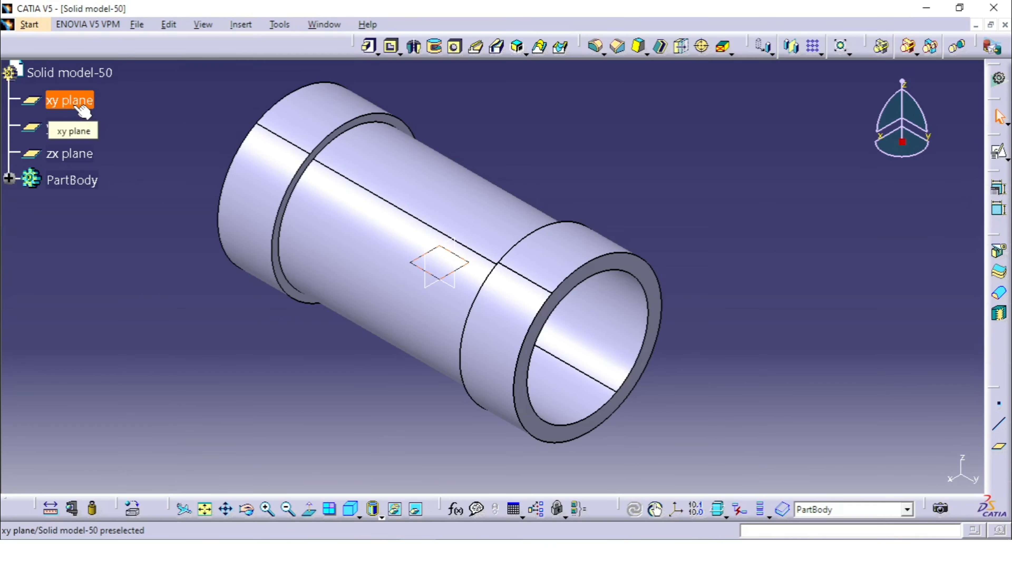
{"action": "left_click", "coordinate": [73, 155]}
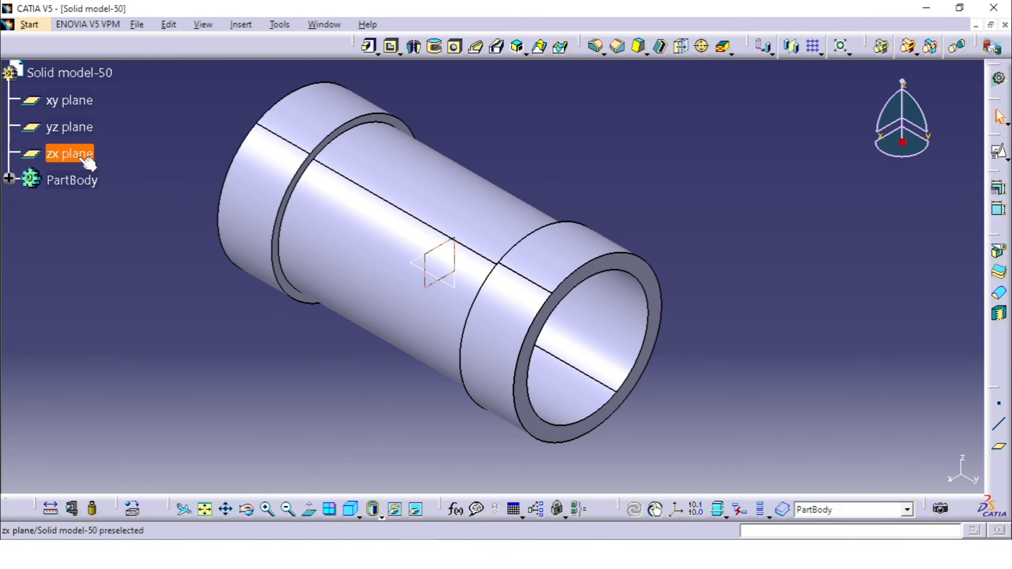
{"action": "left_click", "coordinate": [999, 151]}
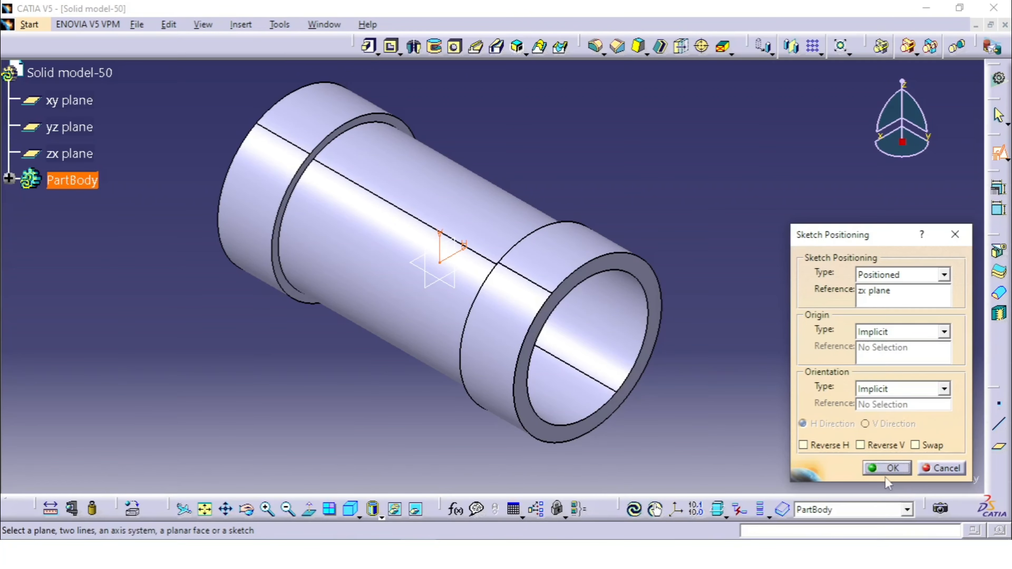
{"action": "left_click", "coordinate": [886, 469]}
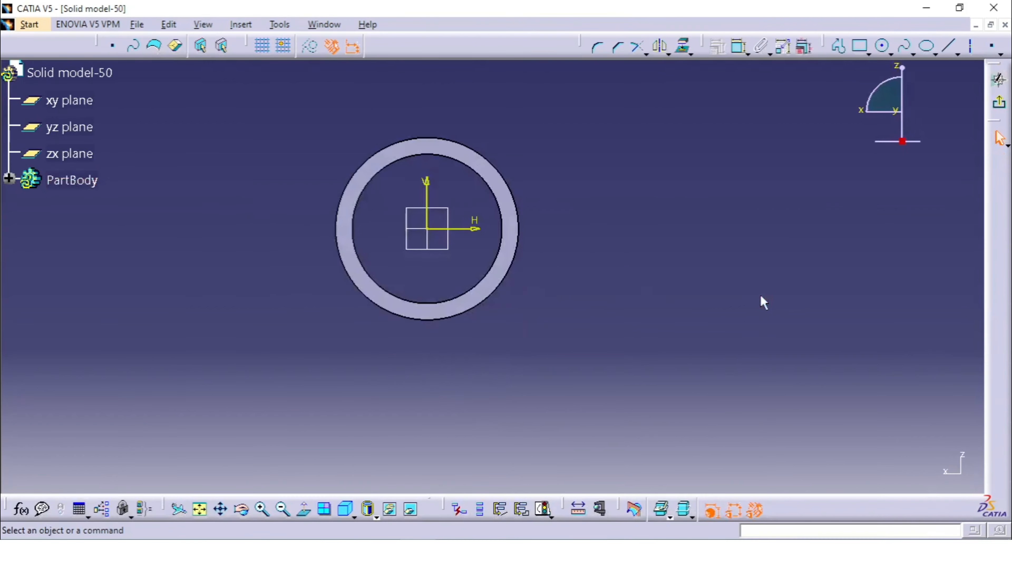
{"action": "middle_click_drag", "start_coordinate": [621, 175], "coordinate": [659, 280]}
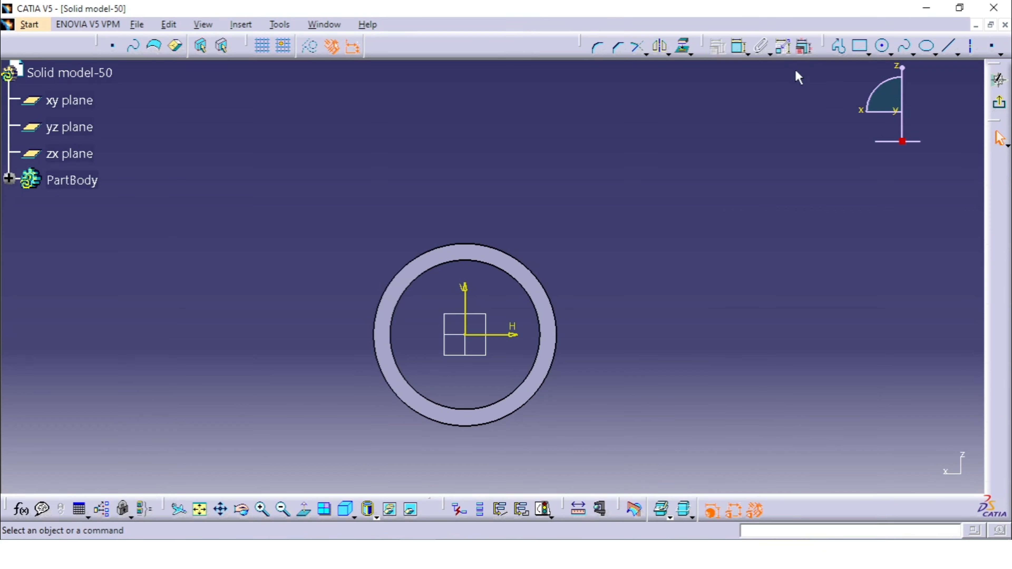
Sketch a closed six-line hooked profile across the tube's upper wall, about 44 mm tall and 13 mm wide, with its lip pointing away from the V axis.
{"action": "left_click", "coordinate": [838, 47]}
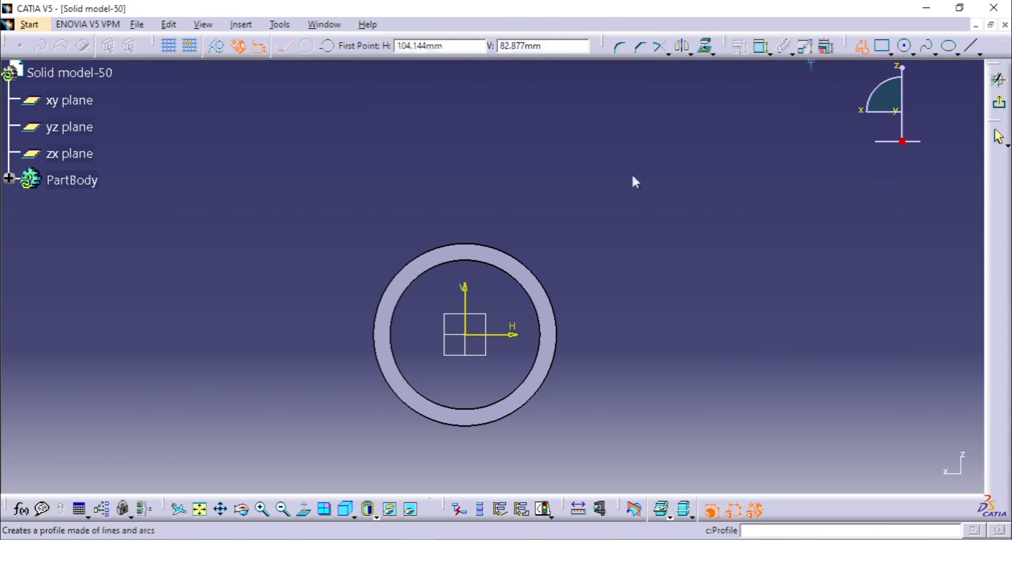
{"action": "left_click", "coordinate": [497, 313]}
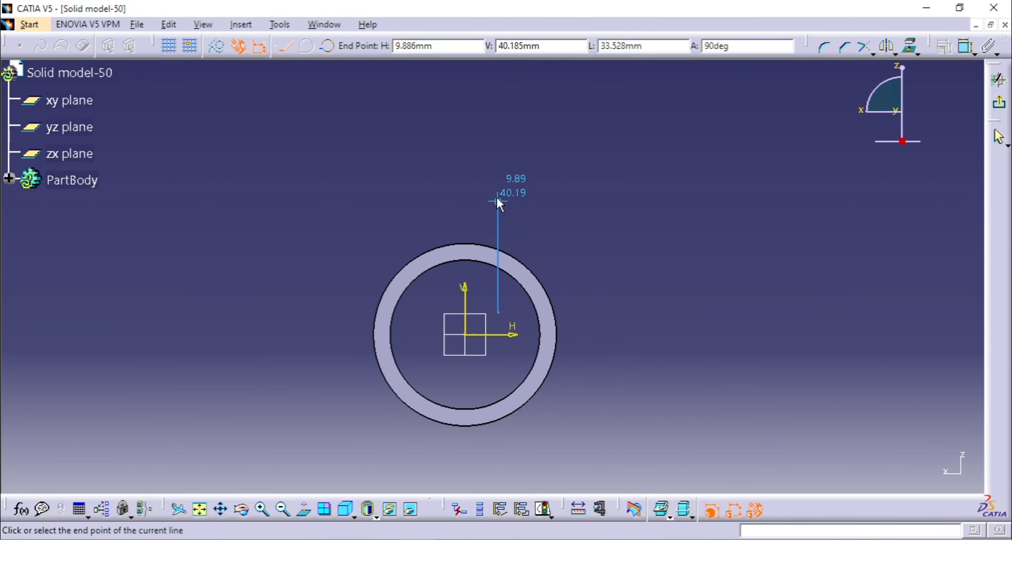
{"action": "left_click", "coordinate": [497, 164]}
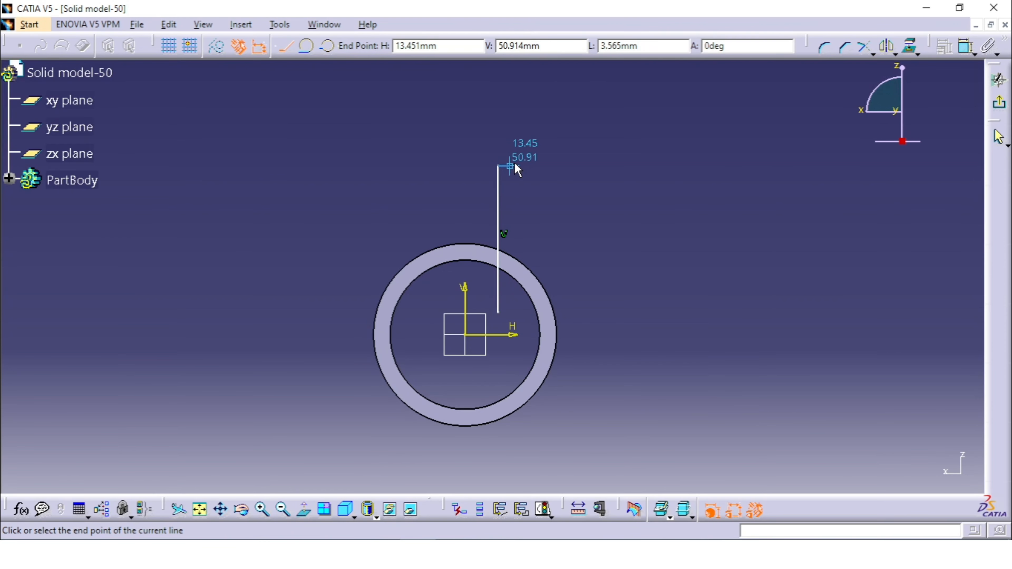
{"action": "left_click", "coordinate": [541, 162]}
{"action": "left_click", "coordinate": [540, 182]}
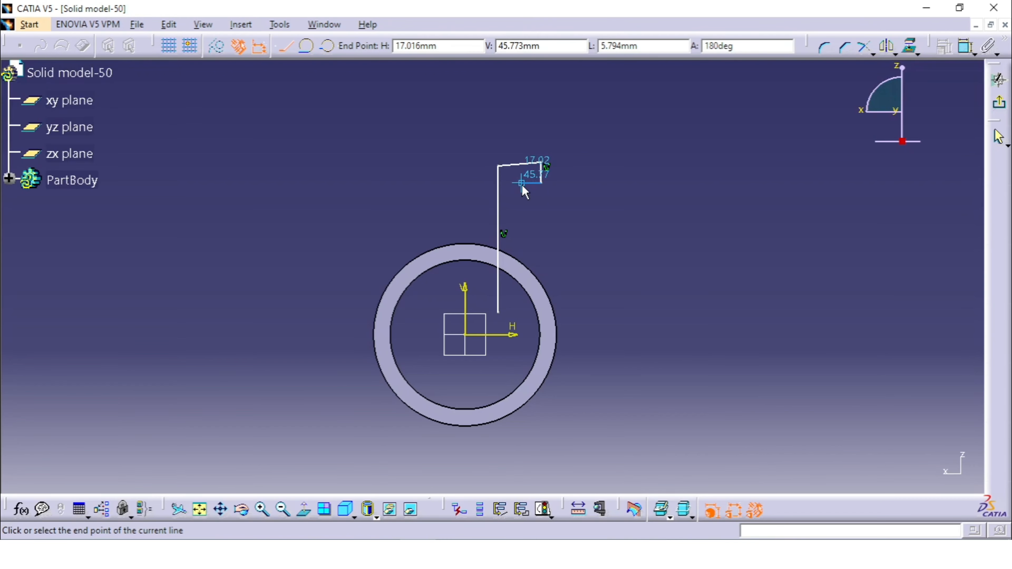
{"action": "left_click", "coordinate": [521, 182]}
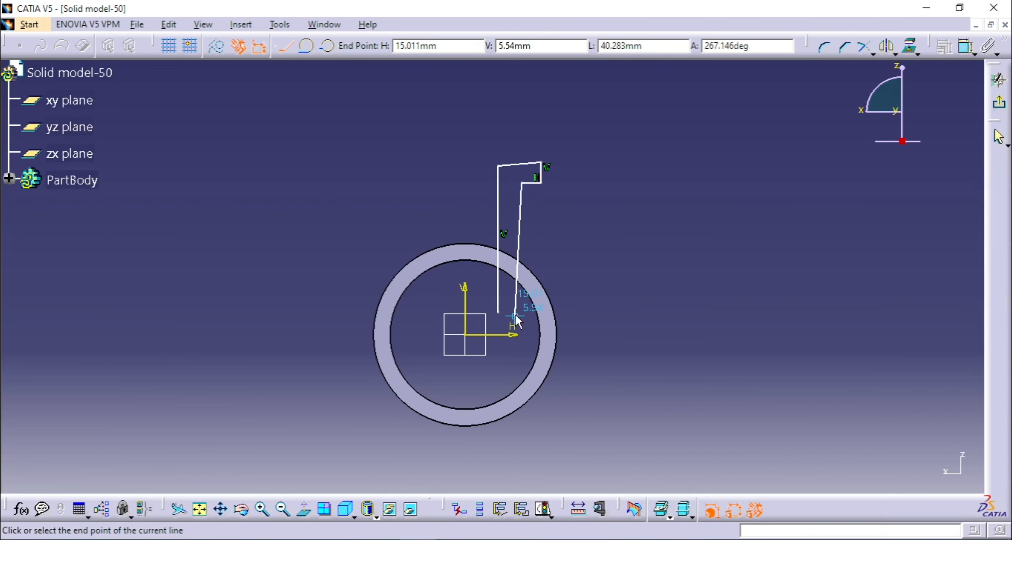
{"action": "left_click", "coordinate": [522, 314]}
{"action": "left_click", "coordinate": [499, 313]}
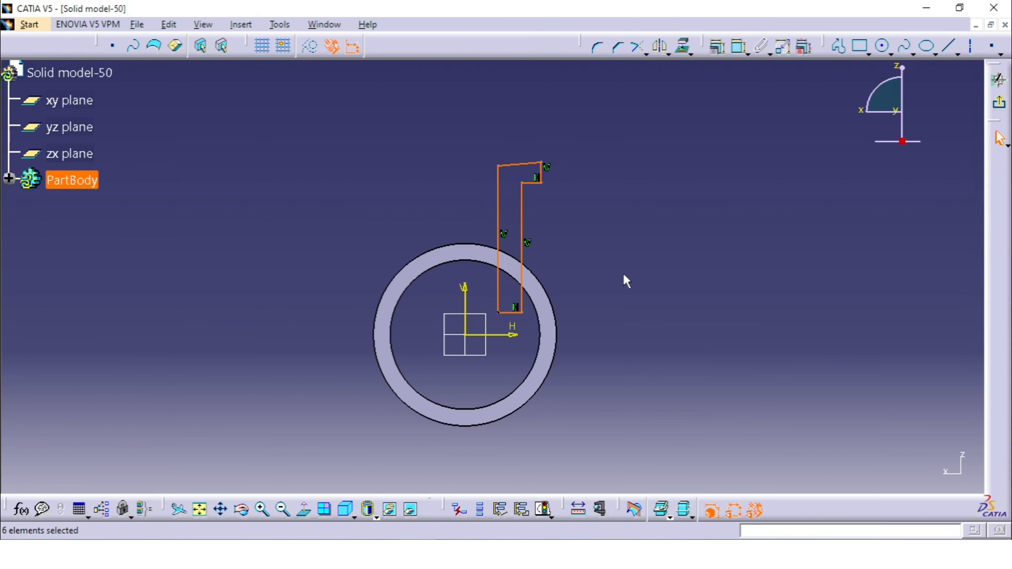
Constrain the slanted top line of the profile to be horizontal.
{"action": "left_click", "coordinate": [521, 165]}
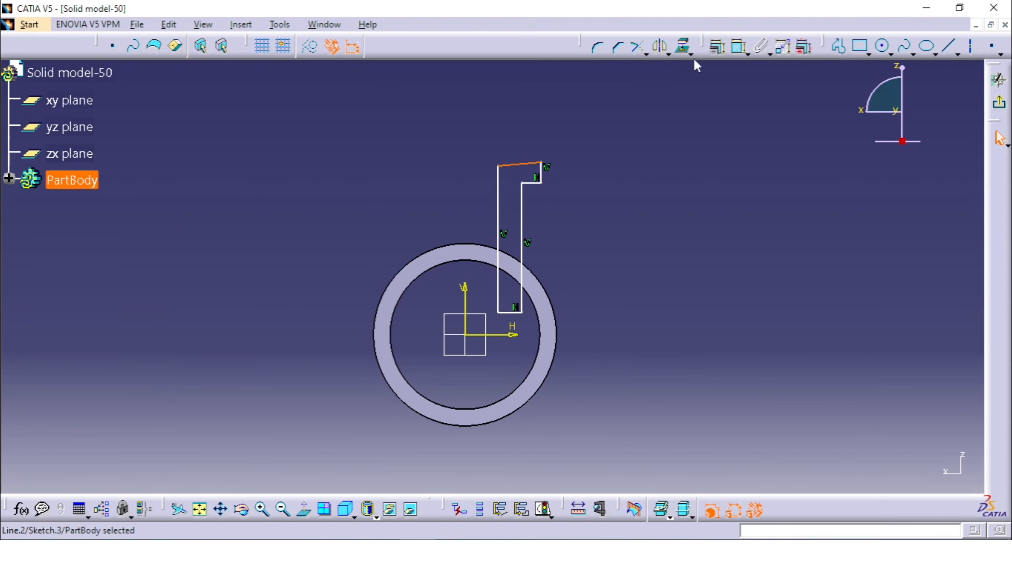
{"action": "left_click", "coordinate": [716, 46]}
{"action": "left_click", "coordinate": [861, 289]}
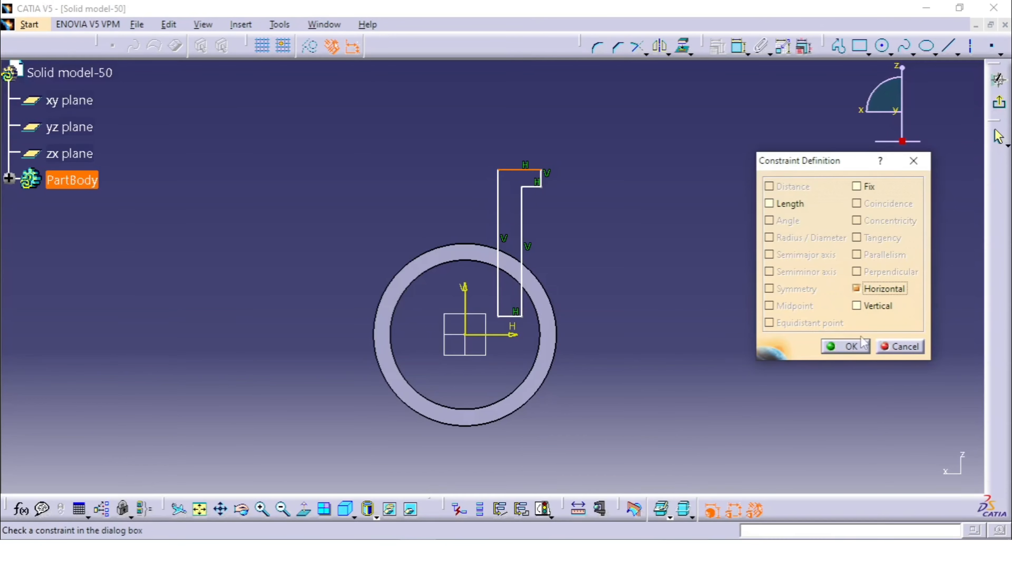
{"action": "left_click", "coordinate": [856, 346]}
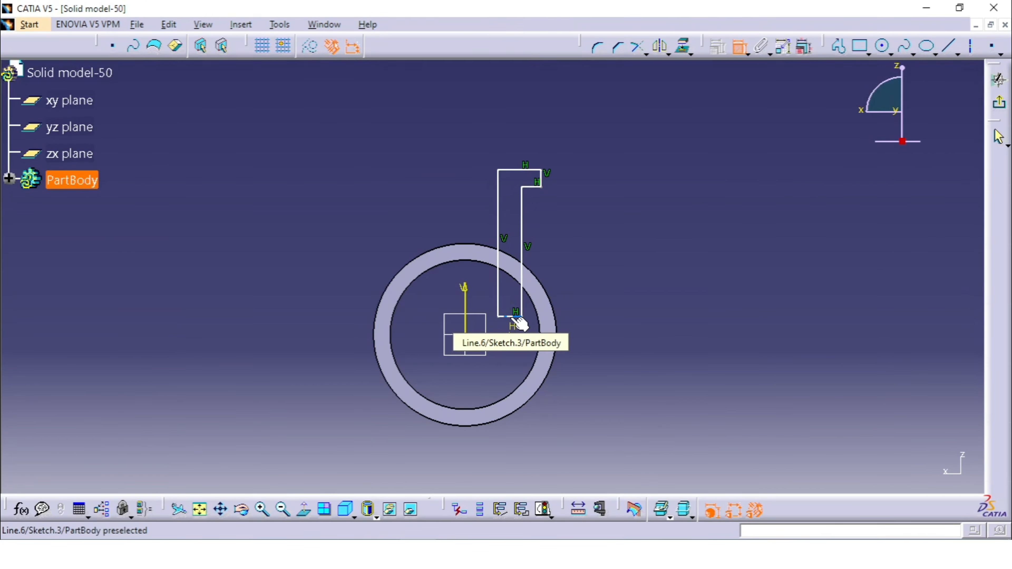
Dimension the long outer vertical line from the V axis, check the Solid Model-50 drawing, and set the distance to 25 mm.
{"action": "left_click", "coordinate": [521, 215]}
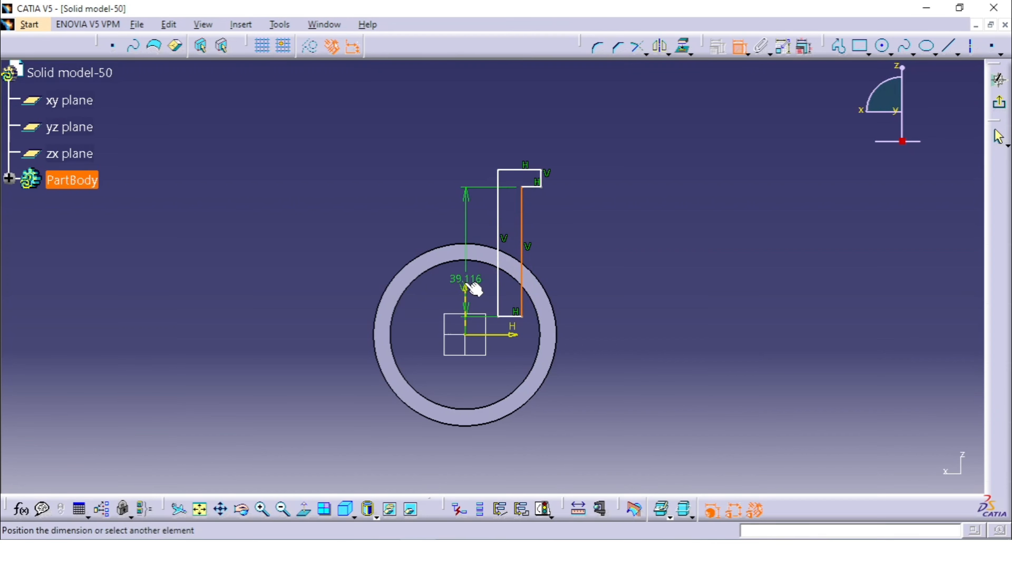
{"action": "left_click", "coordinate": [465, 281]}
{"action": "left_click", "coordinate": [499, 372]}
{"action": "key", "text": "alt+Tab"}
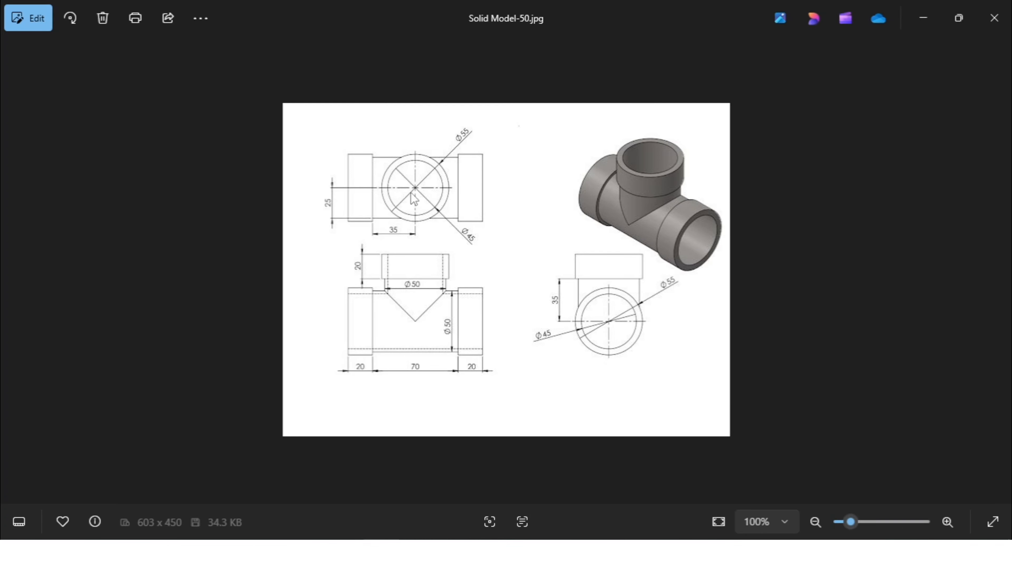
{"action": "key", "text": "alt+Tab"}
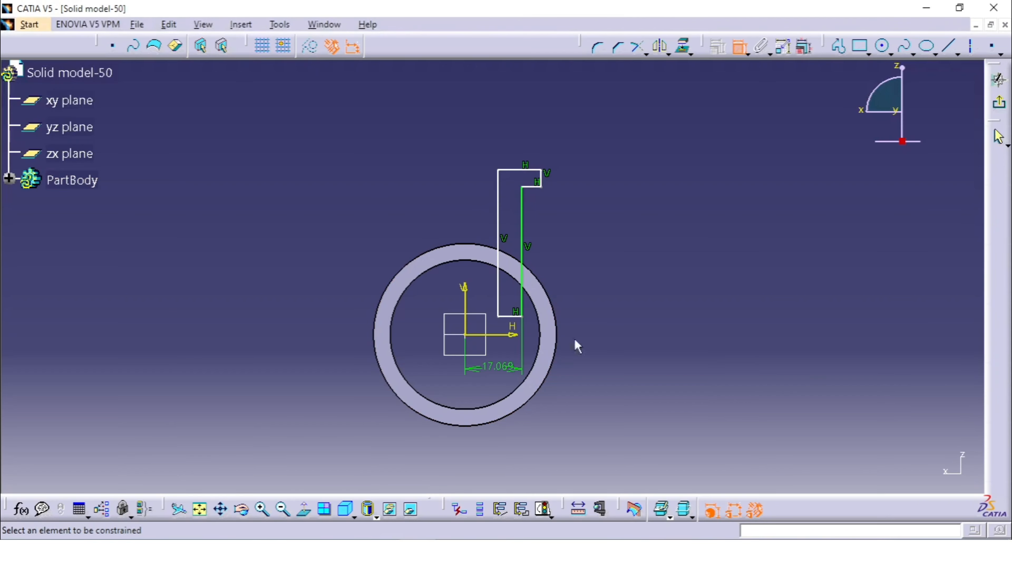
{"action": "double_click", "coordinate": [507, 366]}
{"action": "type", "text": "25mm"}
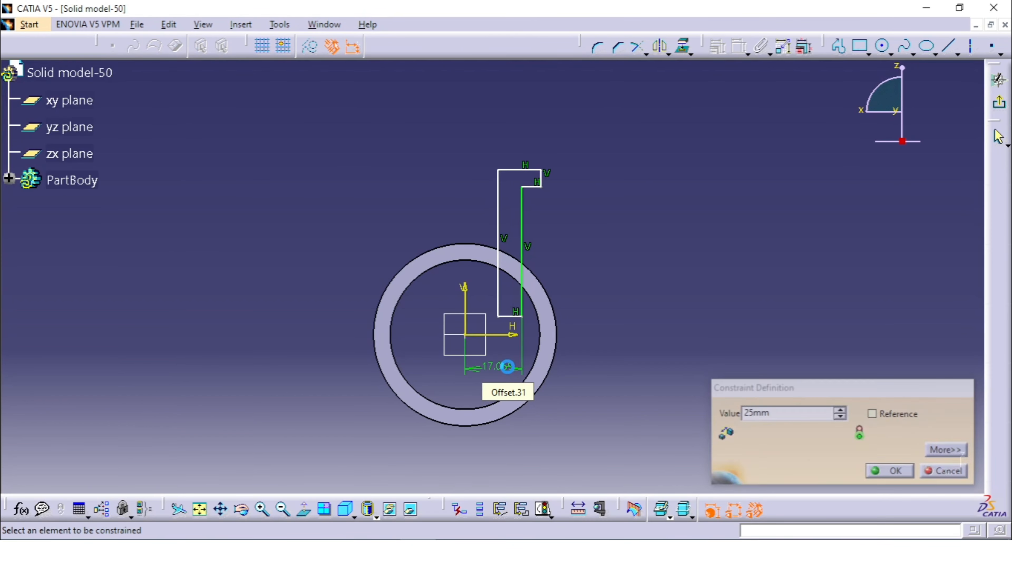
{"action": "key", "text": "Return"}
Dimension the short outer edge of the lip from the V axis and set the distance to 55/2 mm.
{"action": "left_click", "coordinate": [569, 180]}
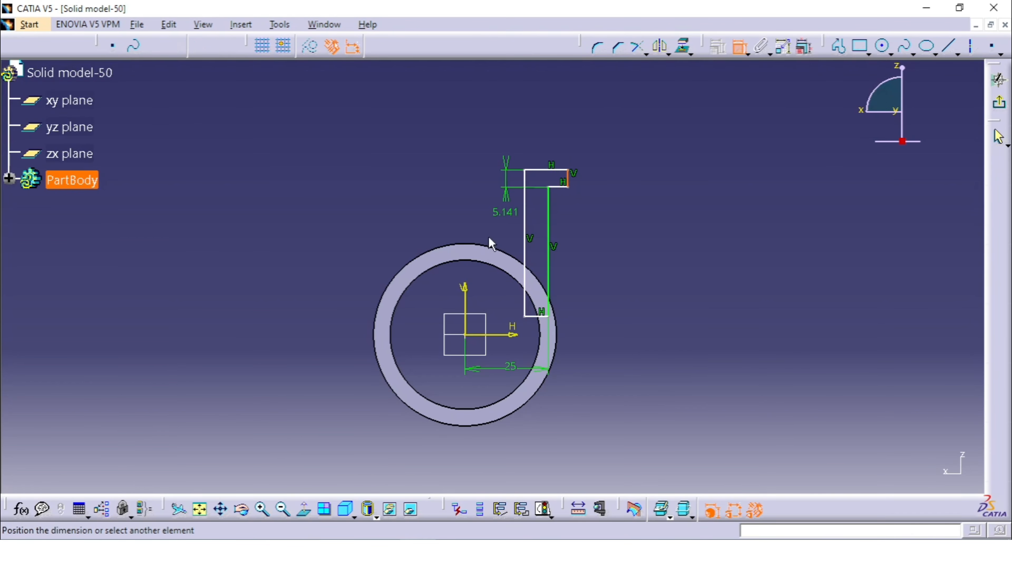
{"action": "left_click", "coordinate": [514, 125]}
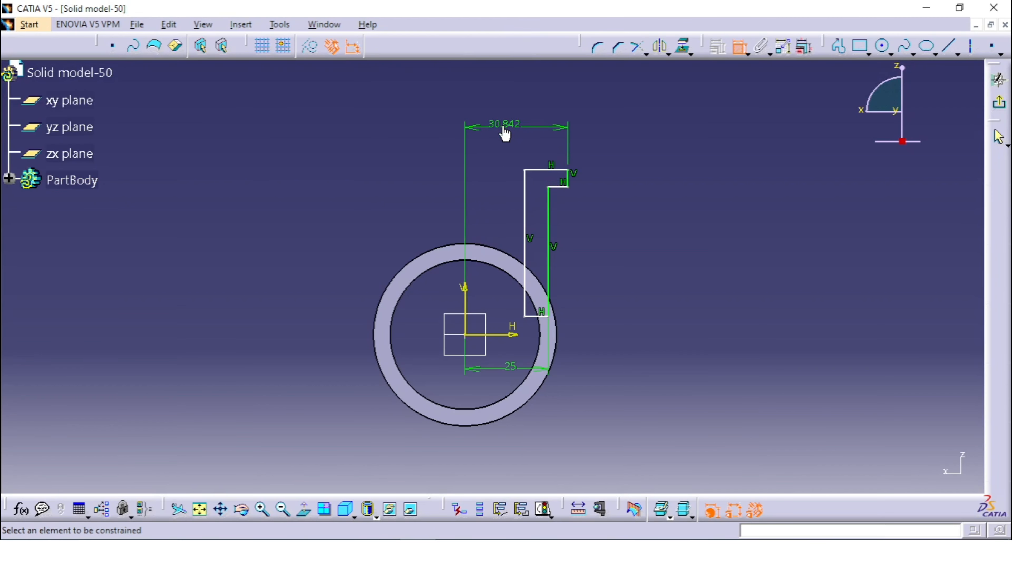
{"action": "double_click", "coordinate": [504, 128]}
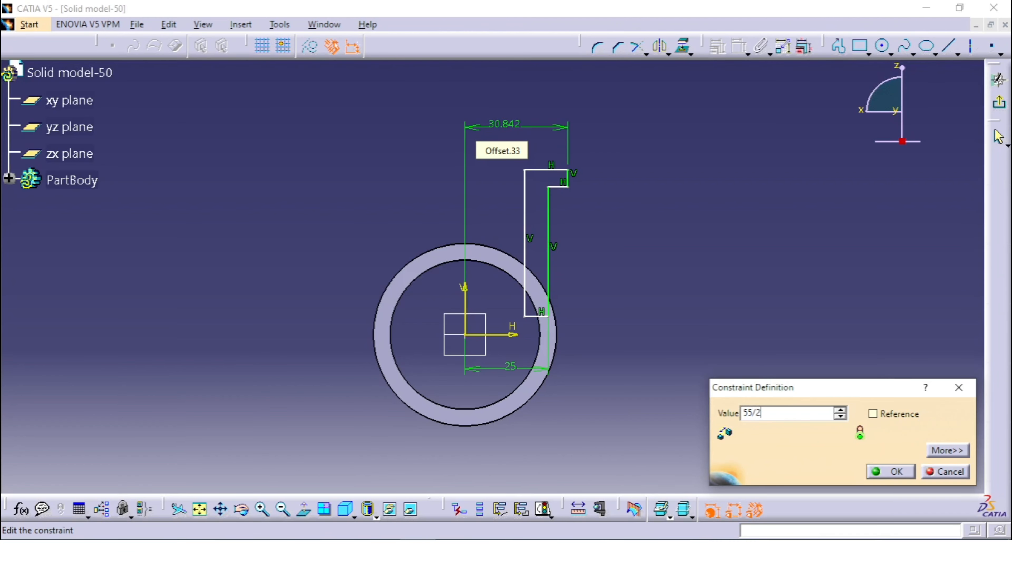
{"action": "type", "text": "55/2"}
{"action": "key", "text": "Return"}
Dimension the long inner vertical line from the V axis and set the distance to 45/2 mm.
{"action": "left_click", "coordinate": [524, 195]}
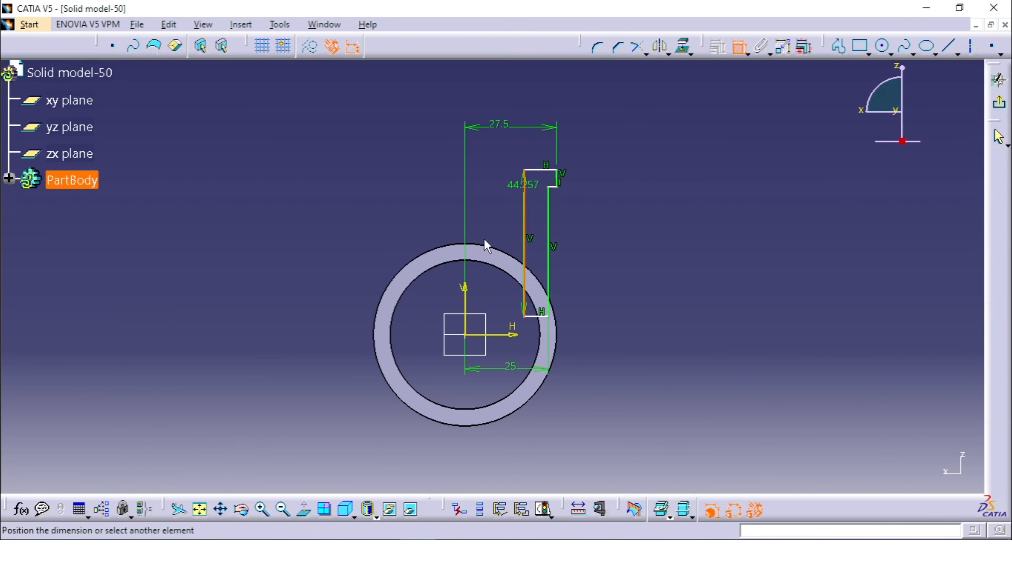
{"action": "left_click", "coordinate": [464, 273]}
{"action": "left_click", "coordinate": [494, 208]}
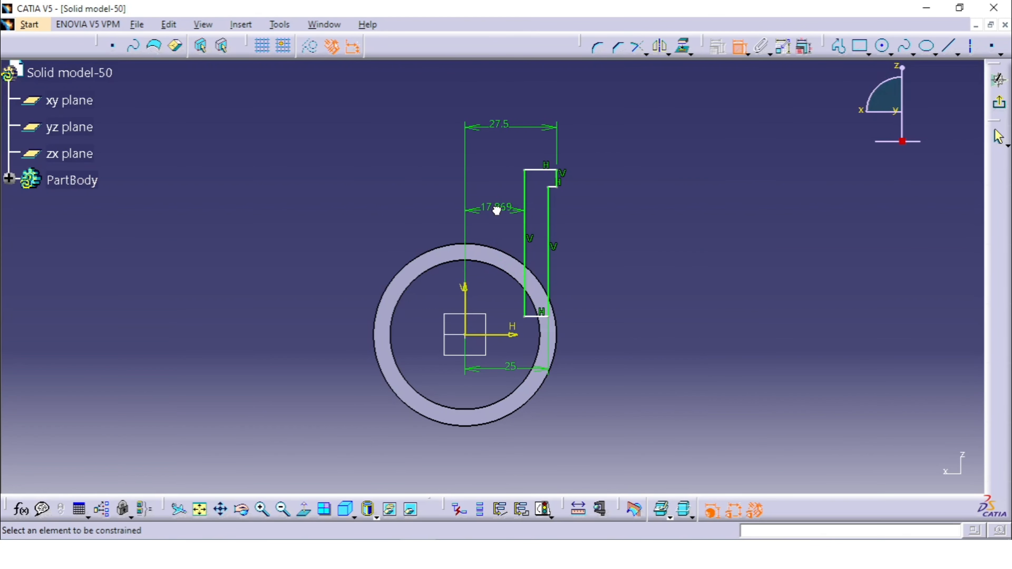
{"action": "double_click", "coordinate": [496, 209]}
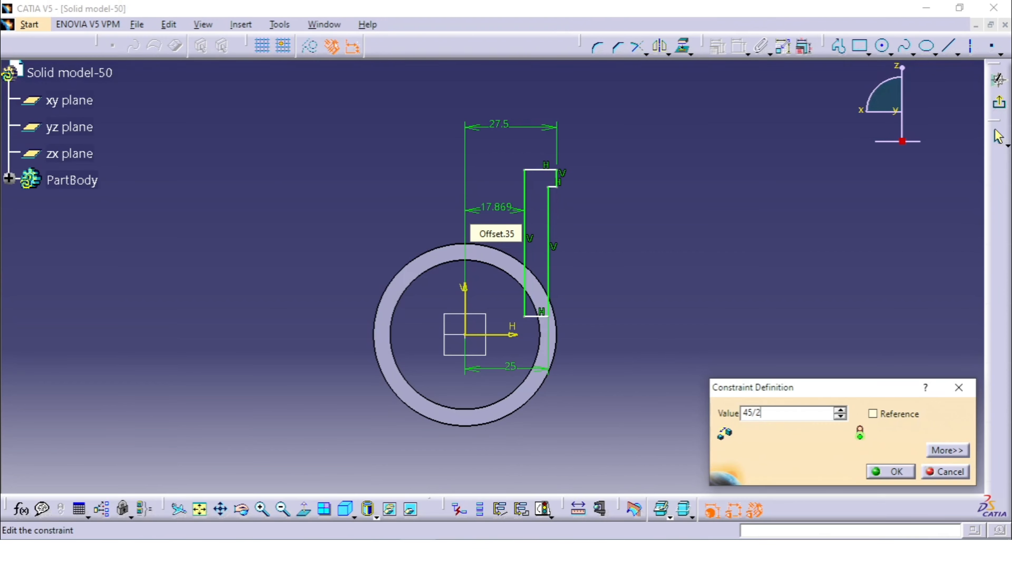
{"action": "key", "text": "Return"}
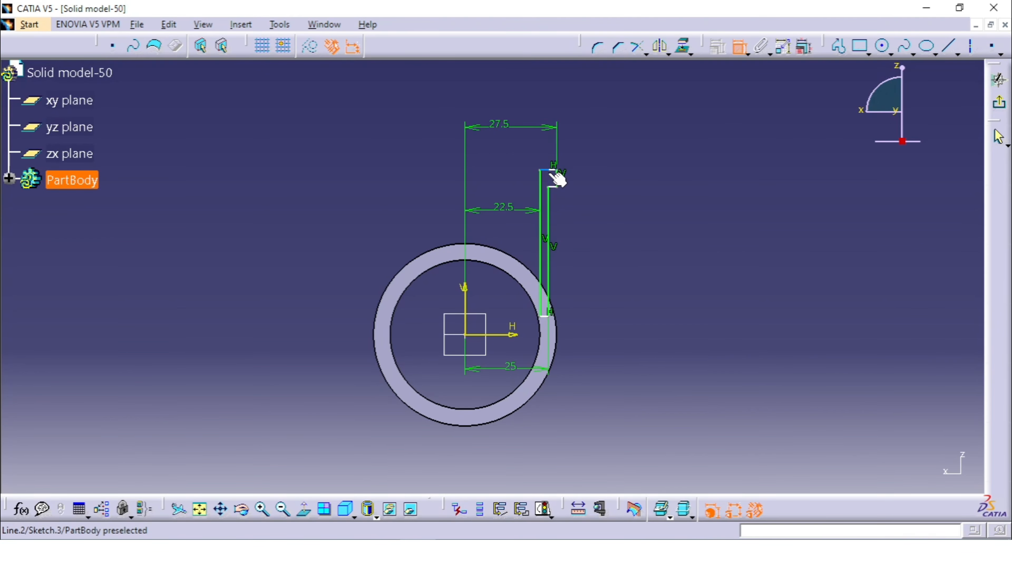
Dimension the lip's lower edge from the H axis, check the Solid Model-50 drawing, and set the distance to 35 mm.
{"action": "left_click", "coordinate": [553, 186]}
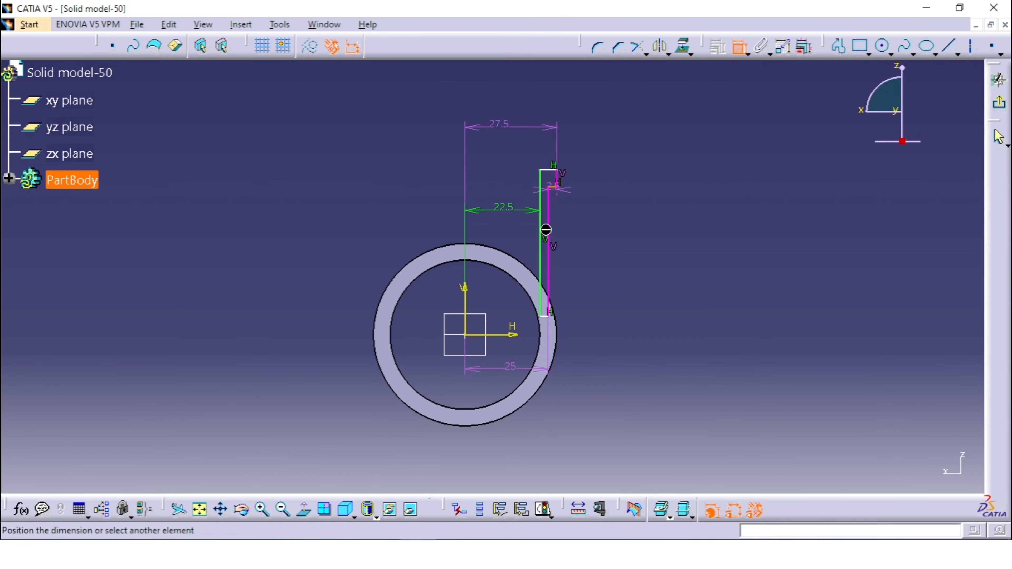
{"action": "left_click", "coordinate": [503, 335]}
{"action": "left_click", "coordinate": [607, 291]}
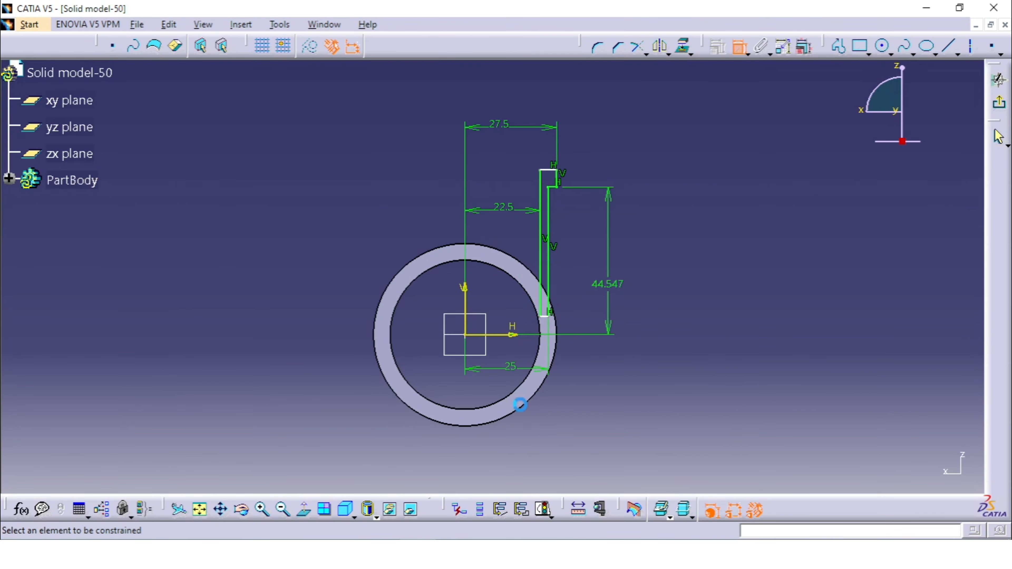
{"action": "left_click", "coordinate": [417, 553]}
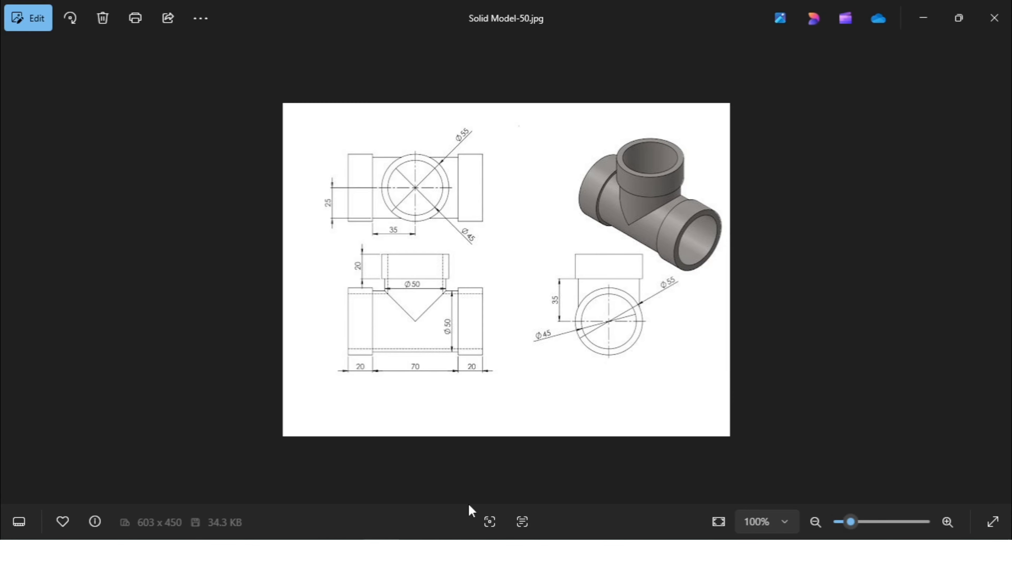
{"action": "left_click", "coordinate": [448, 553]}
{"action": "double_click", "coordinate": [610, 289]}
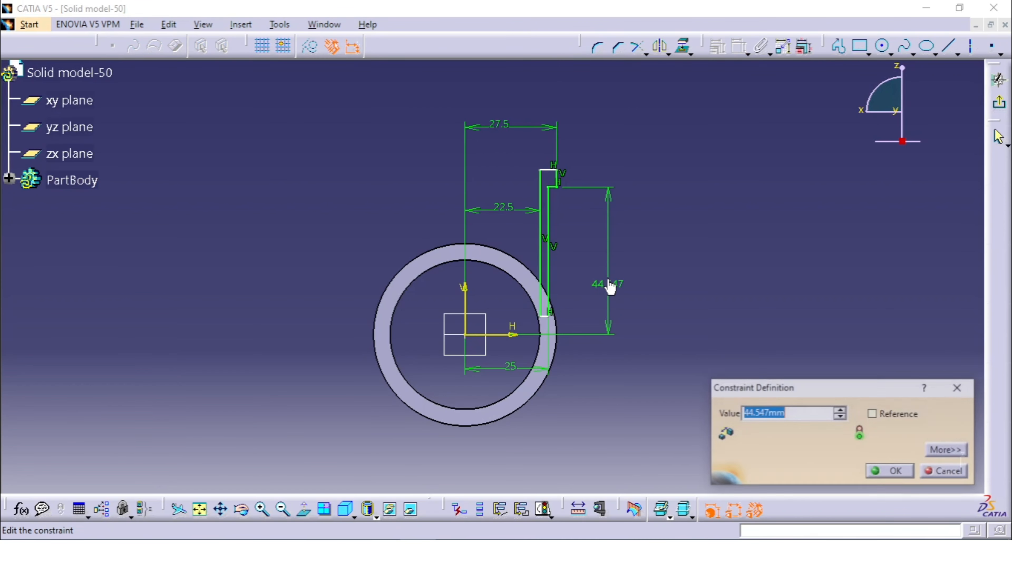
{"action": "type", "text": "35"}
{"action": "key", "text": "Return"}
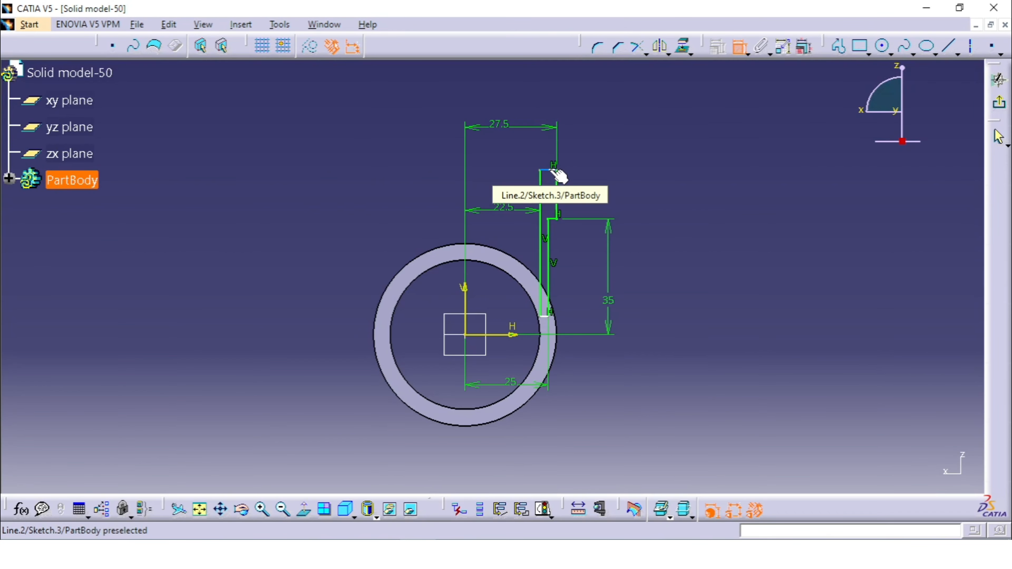
Dimension the length of the lip's outer vertical edge and set it to 20 mm.
{"action": "left_click", "coordinate": [560, 191]}
{"action": "left_click", "coordinate": [594, 183]}
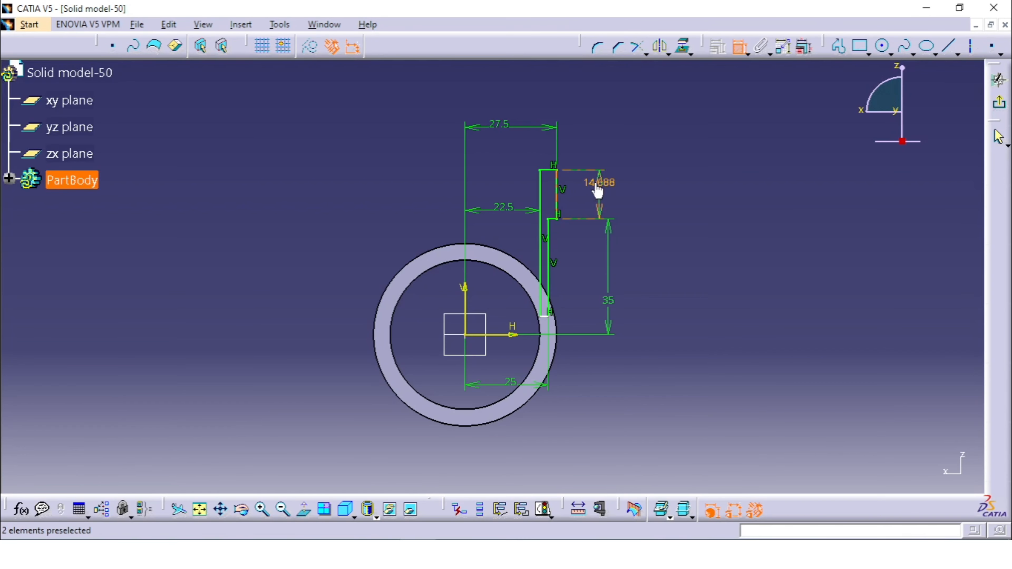
{"action": "double_click", "coordinate": [595, 184]}
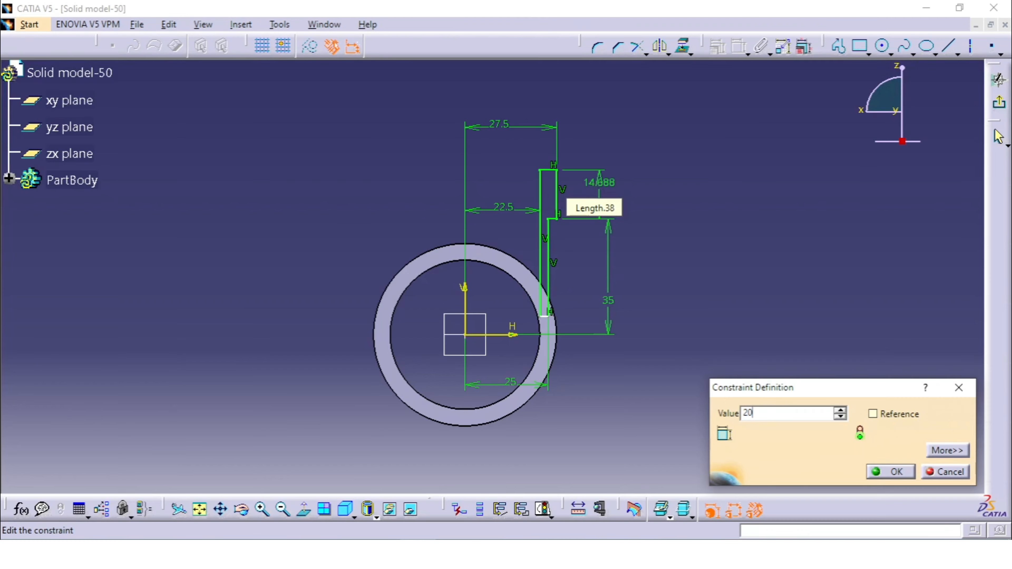
{"action": "type", "text": "20"}
{"action": "key", "text": "Return"}
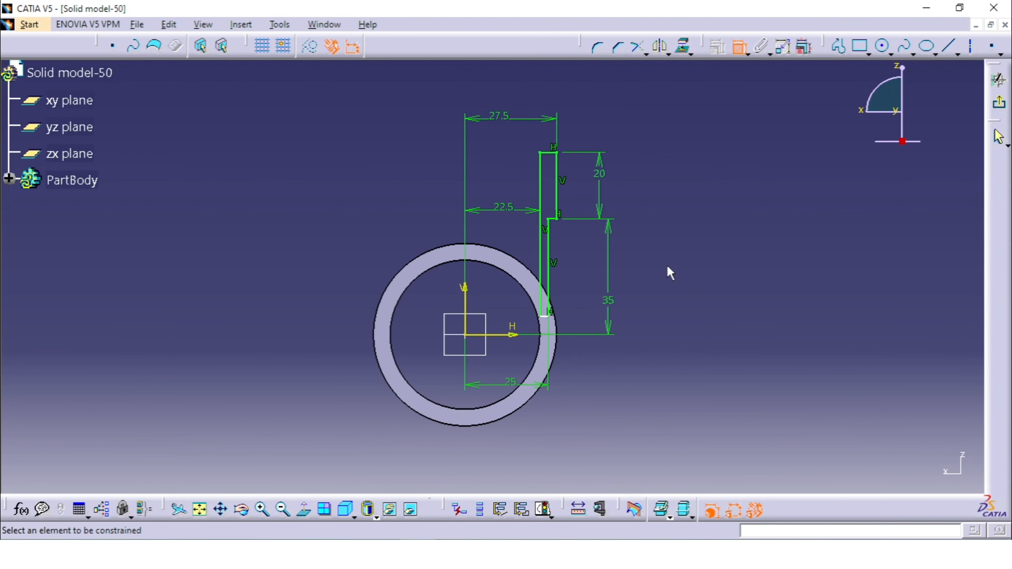
{"action": "key", "text": "Escape"}
Constrain the profile's short bottom line to be coincident with the H axis.
{"action": "middle_click_drag", "start_coordinate": [670, 189], "coordinate": [672, 236]}
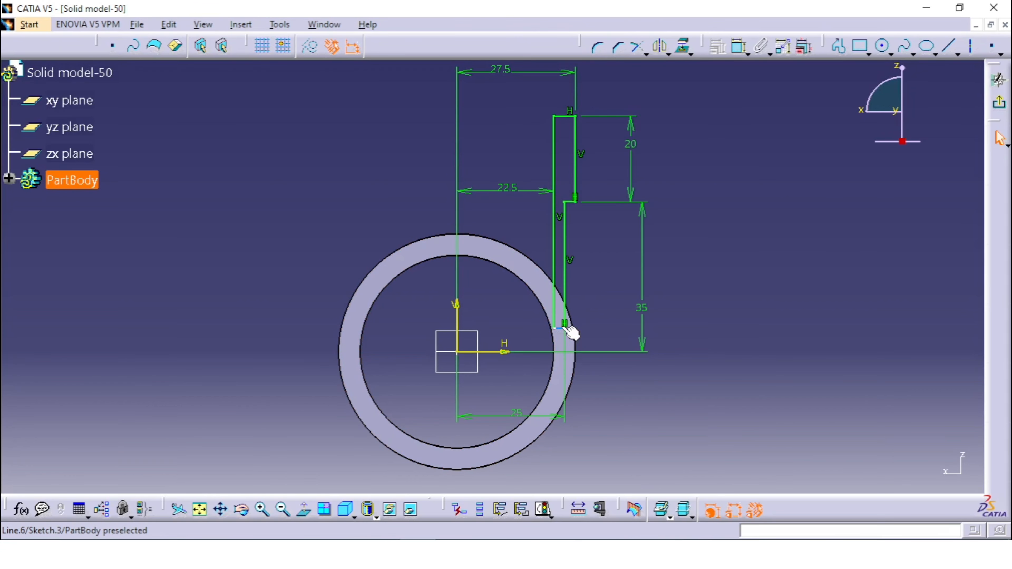
{"action": "left_click", "coordinate": [503, 352]}
{"action": "left_click", "coordinate": [738, 47]}
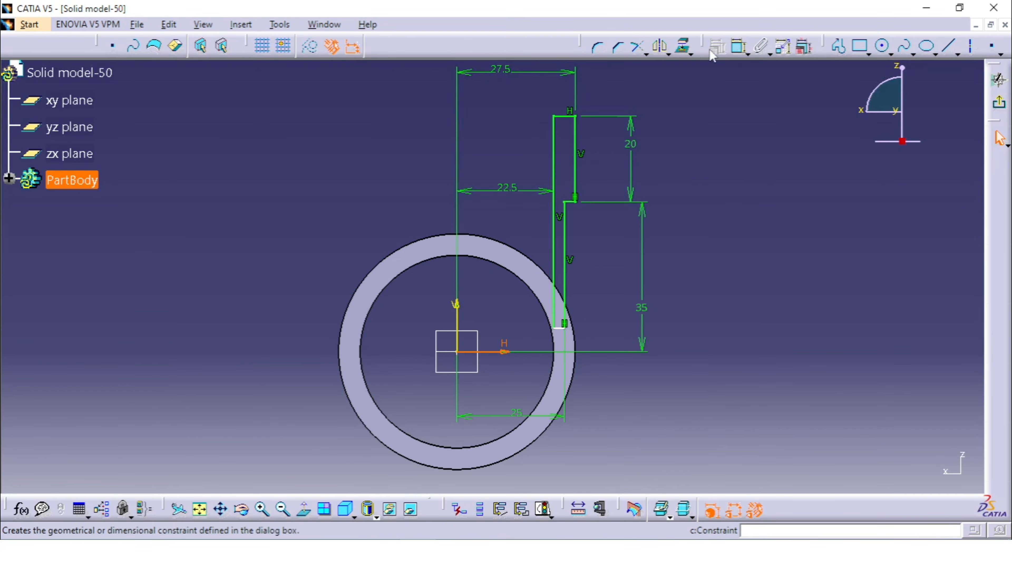
{"action": "left_click", "coordinate": [562, 329]}
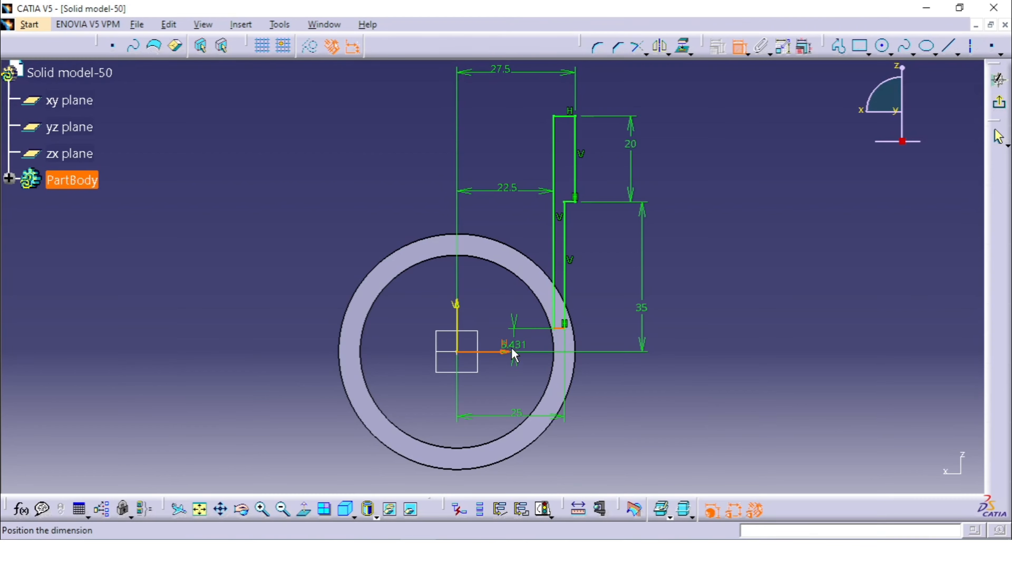
{"action": "right_click", "coordinate": [736, 291]}
{"action": "left_click", "coordinate": [779, 374]}
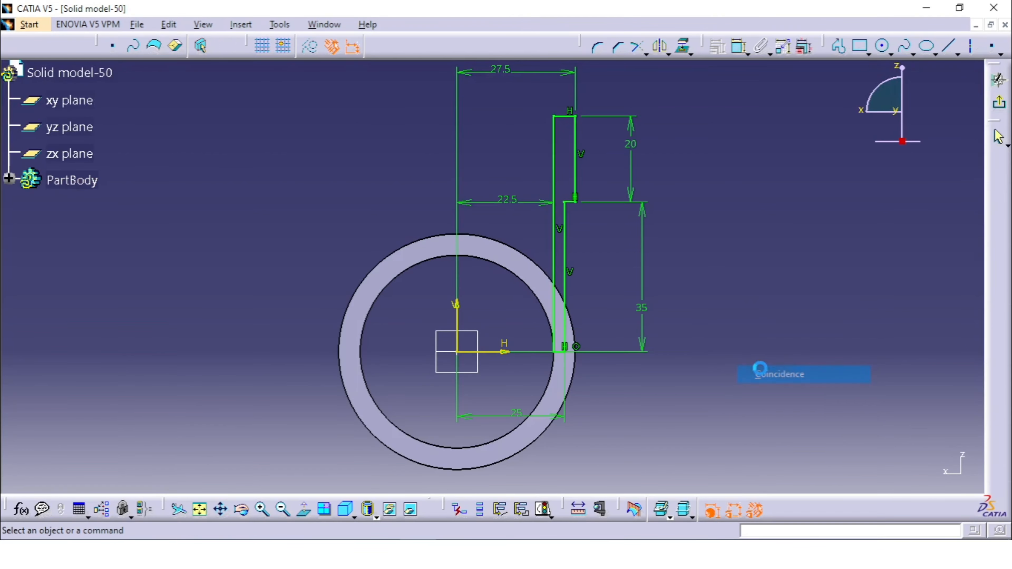
Exit the sketch and revolve the branch profile, Sketch.3, 360 degrees about the Z axis with a Shaft.
{"action": "mouse_move", "coordinate": [702, 227]}
{"action": "middle_mouse_down"}
{"action": "mouse_move", "coordinate": [704, 254]}
{"action": "mouse_move", "coordinate": [644, 196]}
{"action": "mouse_move", "coordinate": [558, 235]}
{"action": "mouse_move", "coordinate": [646, 219]}
{"action": "middle_mouse_up"}
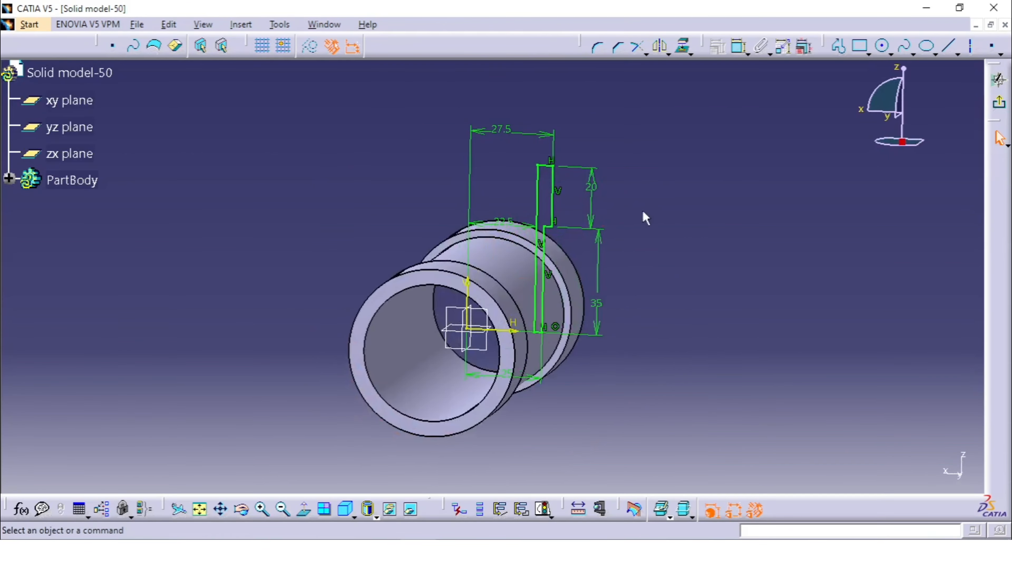
{"action": "left_click", "coordinate": [1001, 105]}
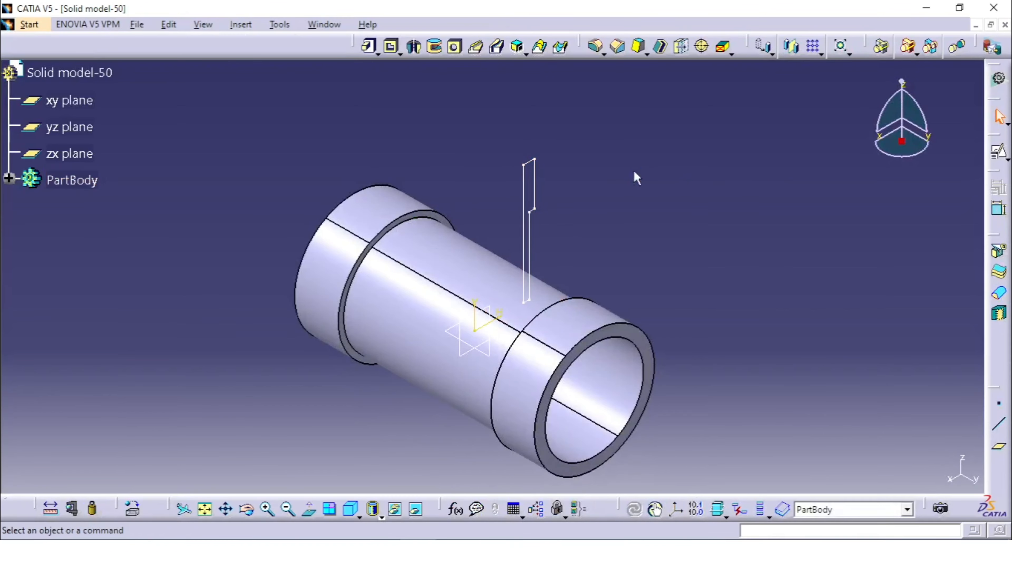
{"action": "left_click", "coordinate": [414, 47]}
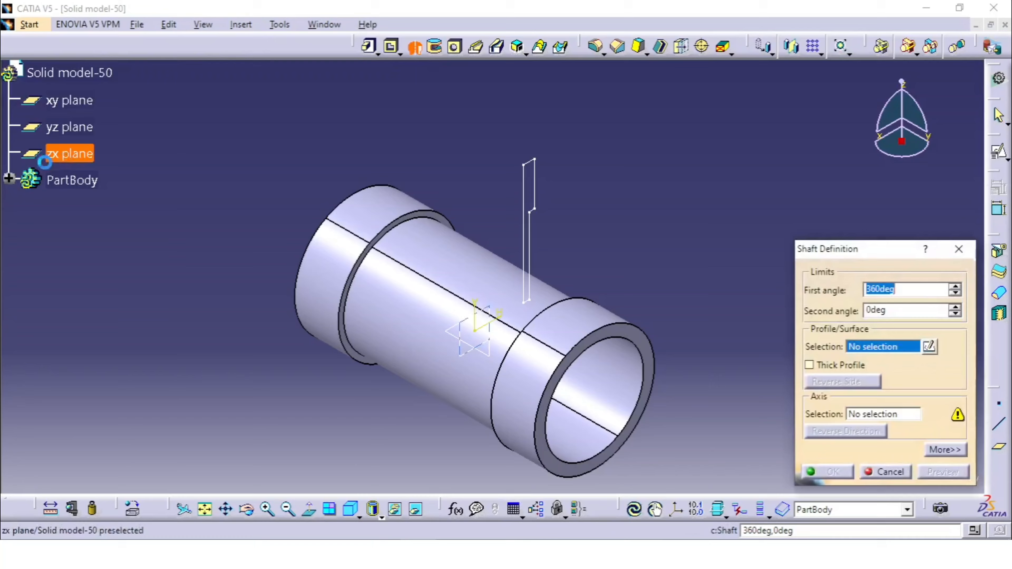
{"action": "left_click", "coordinate": [8, 178]}
{"action": "left_click", "coordinate": [89, 286]}
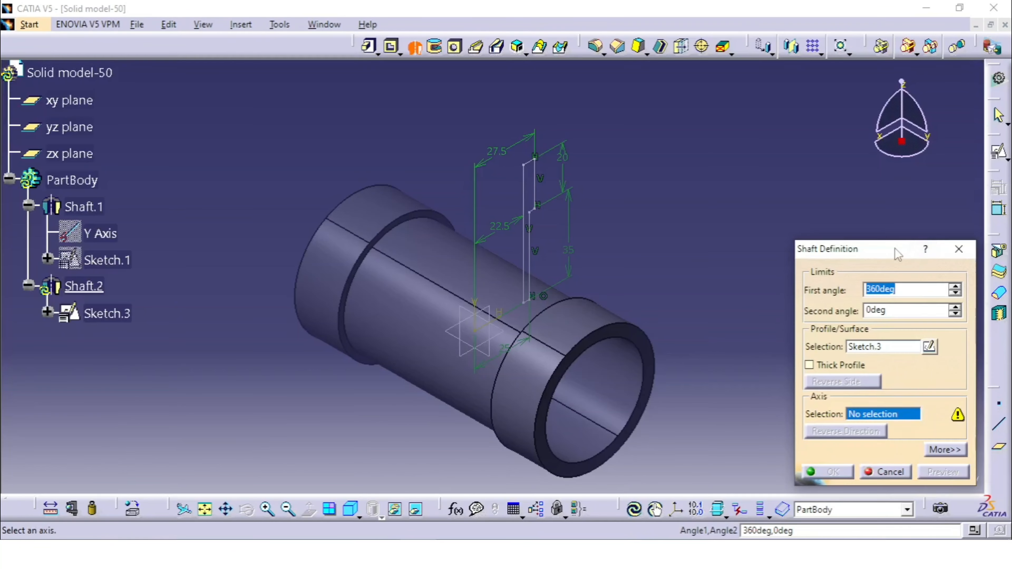
{"action": "left_click_drag", "start_coordinate": [896, 254], "coordinate": [869, 195]}
{"action": "left_click", "coordinate": [965, 478]}
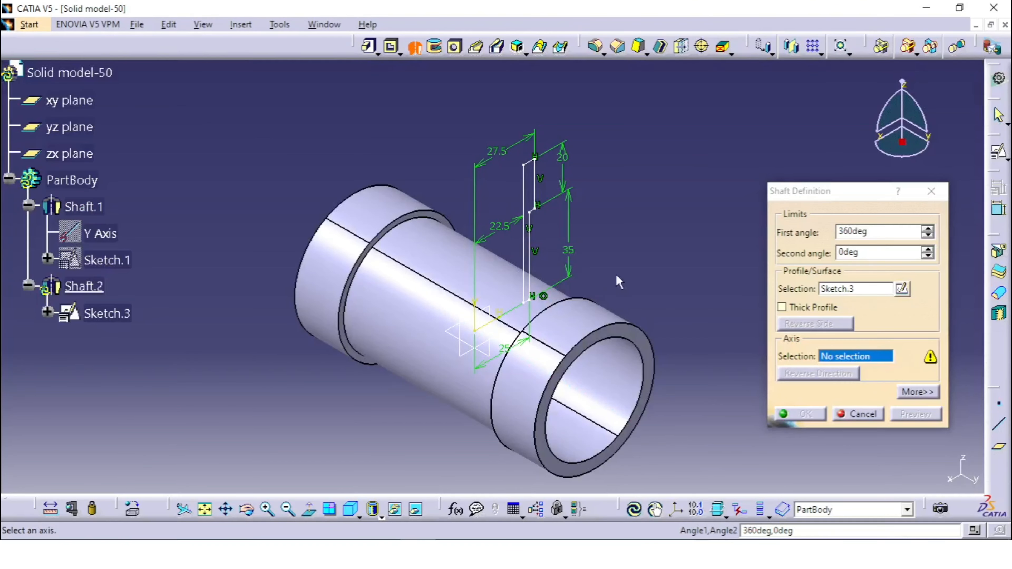
{"action": "right_click", "coordinate": [851, 360]}
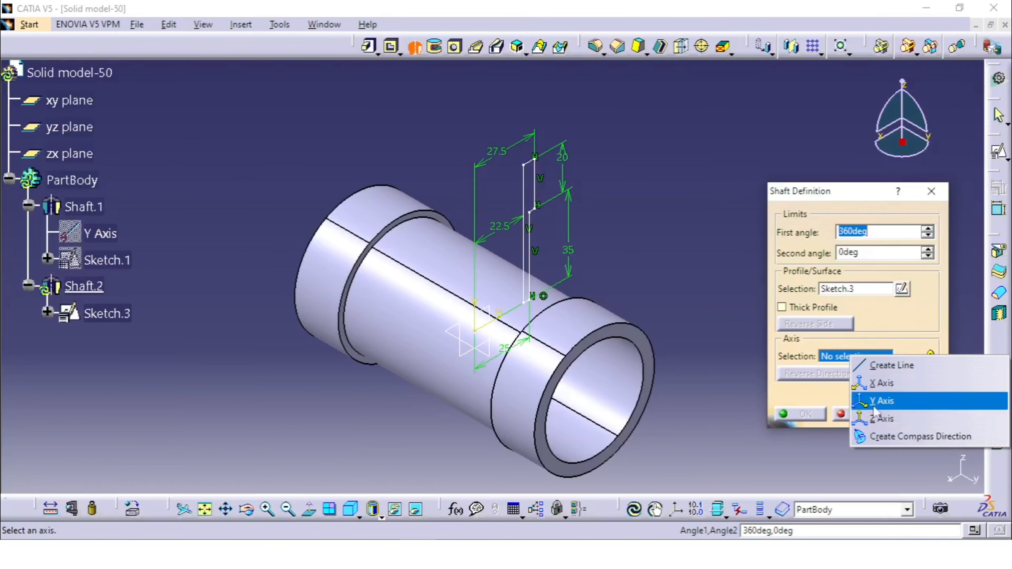
{"action": "left_click", "coordinate": [881, 418]}
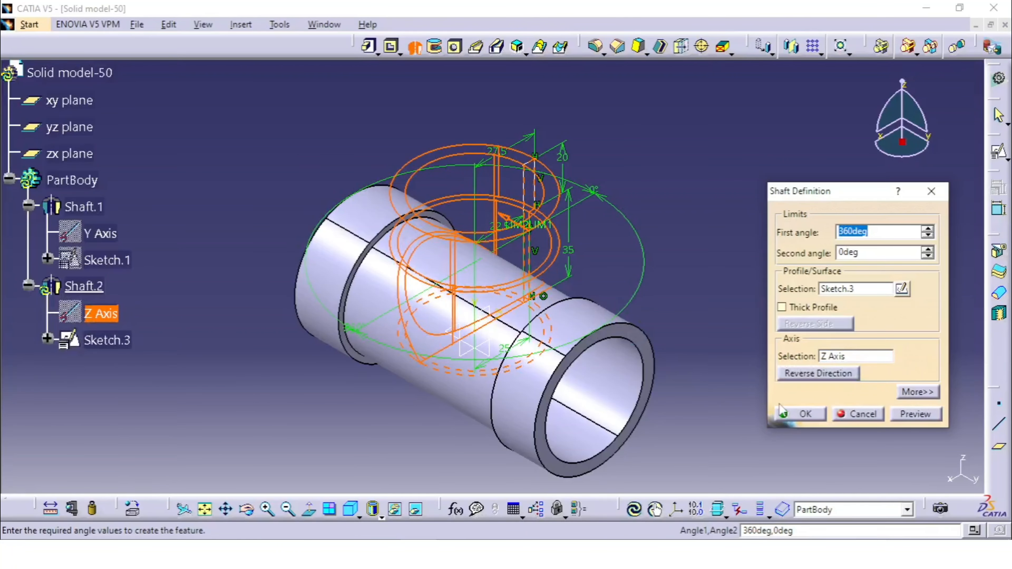
{"action": "left_click", "coordinate": [795, 414]}
Try to remove the cylindrical face of the branch that protrudes into the main tube's bore with Remove Face.
{"action": "middle_click", "coordinate": [682, 247]}
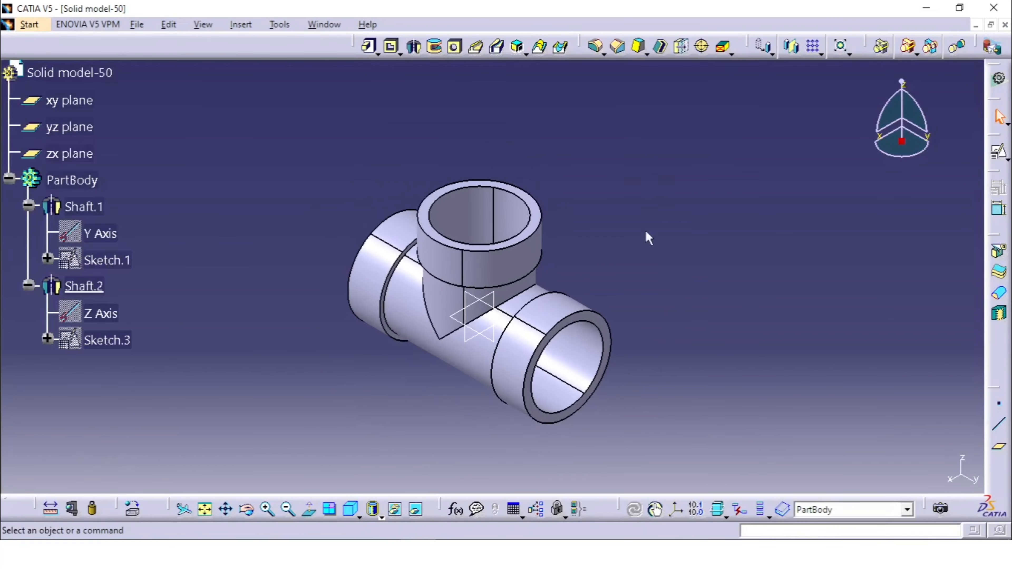
{"action": "middle_click_drag", "start_coordinate": [647, 238], "coordinate": [490, 276]}
{"action": "middle_click_drag", "start_coordinate": [517, 414], "coordinate": [721, 127]}
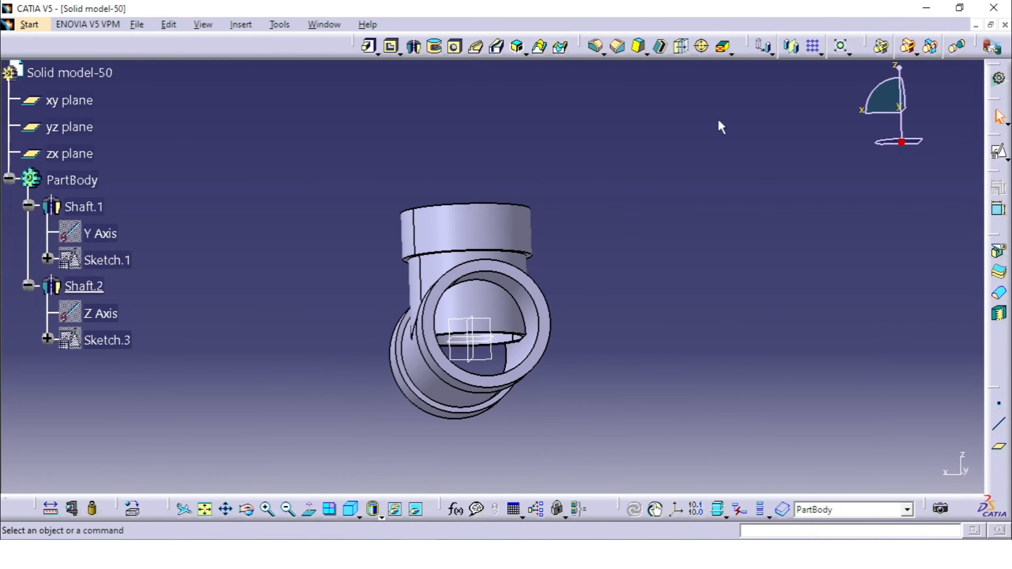
{"action": "left_click", "coordinate": [723, 48]}
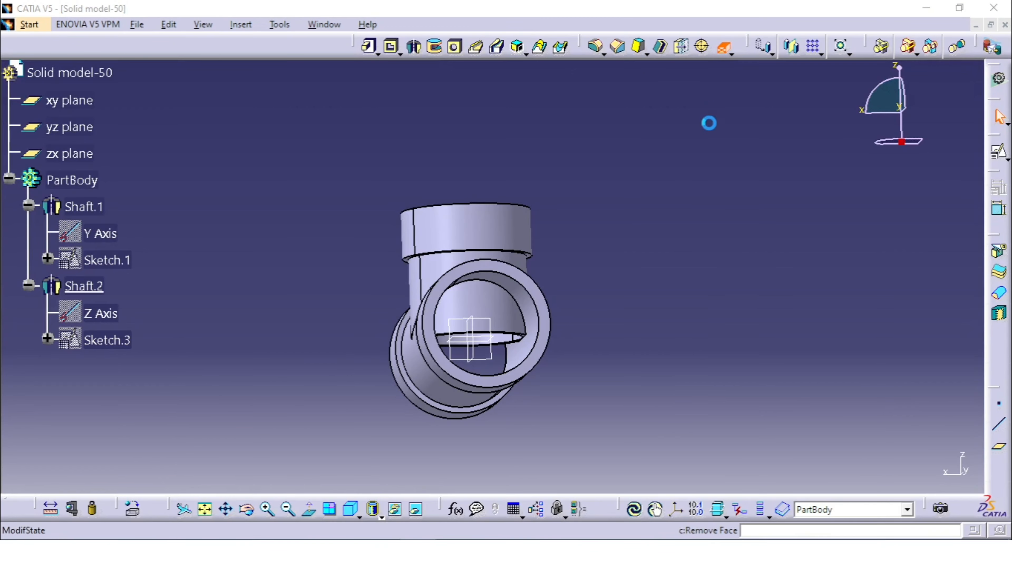
{"action": "left_click", "coordinate": [500, 315]}
{"action": "middle_click_drag", "start_coordinate": [598, 289], "coordinate": [462, 409]}
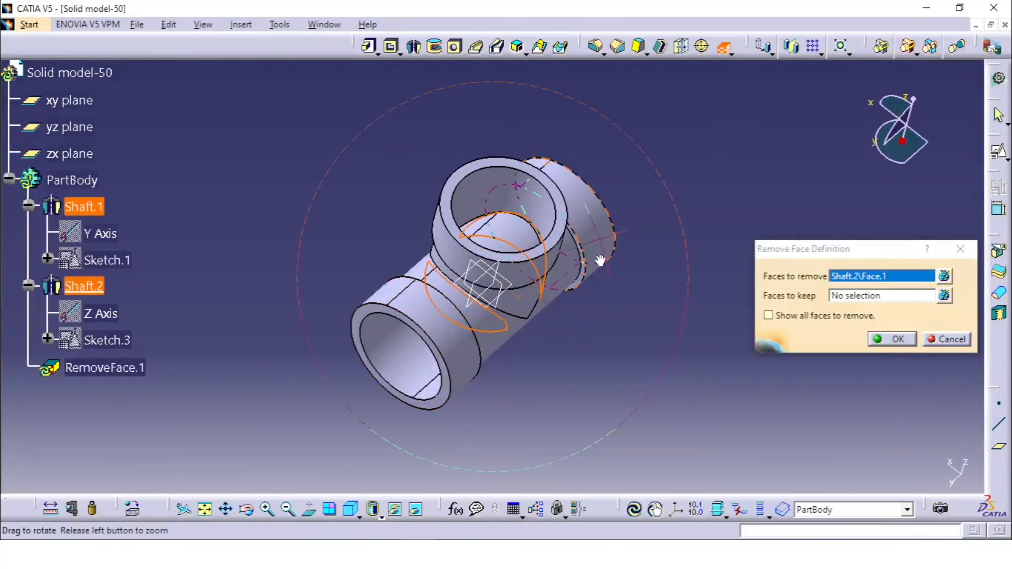
{"action": "middle_click_drag", "start_coordinate": [599, 262], "coordinate": [607, 168]}
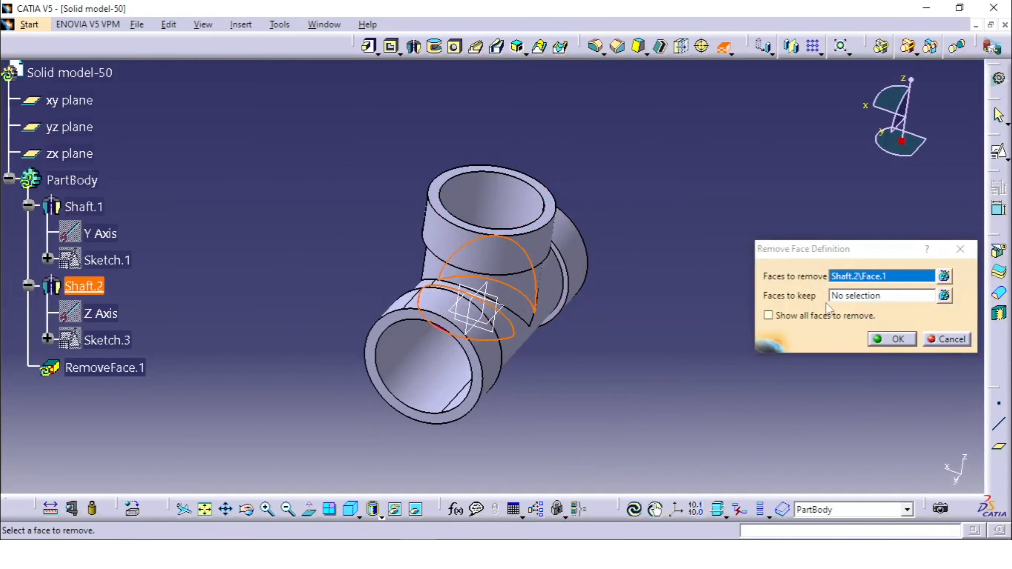
{"action": "middle_click_drag", "start_coordinate": [685, 297], "coordinate": [663, 288]}
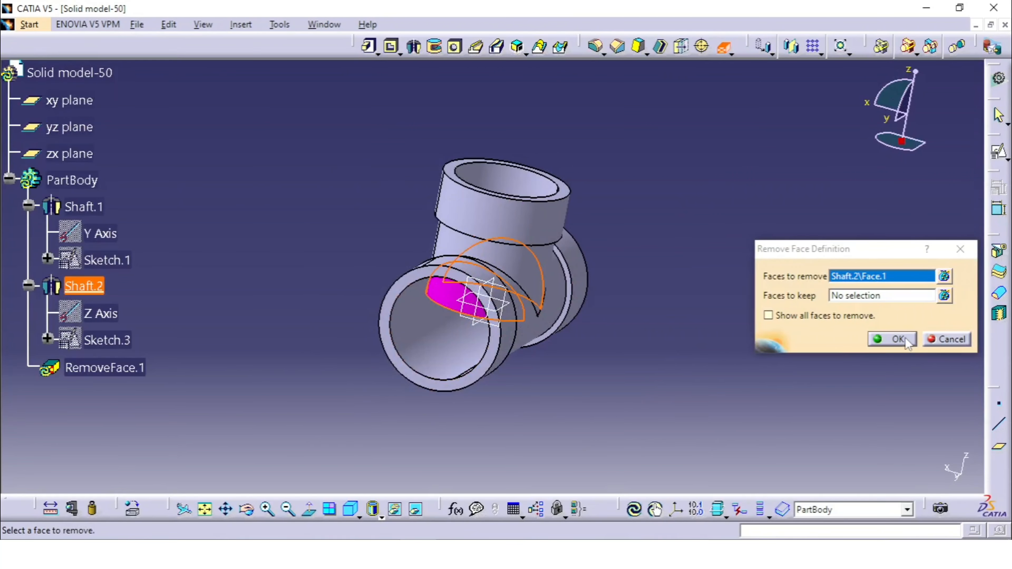
{"action": "left_click", "coordinate": [895, 339]}
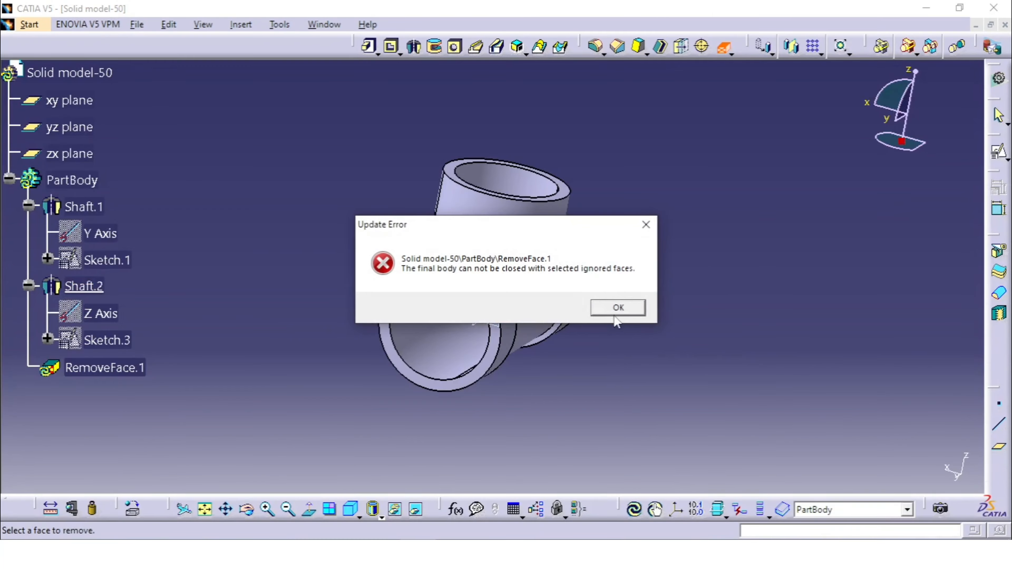
{"action": "left_click", "coordinate": [622, 306]}
Turn on the option to show all faces to remove in the Remove Face definition.
{"action": "middle_click_drag", "start_coordinate": [544, 350], "coordinate": [603, 324]}
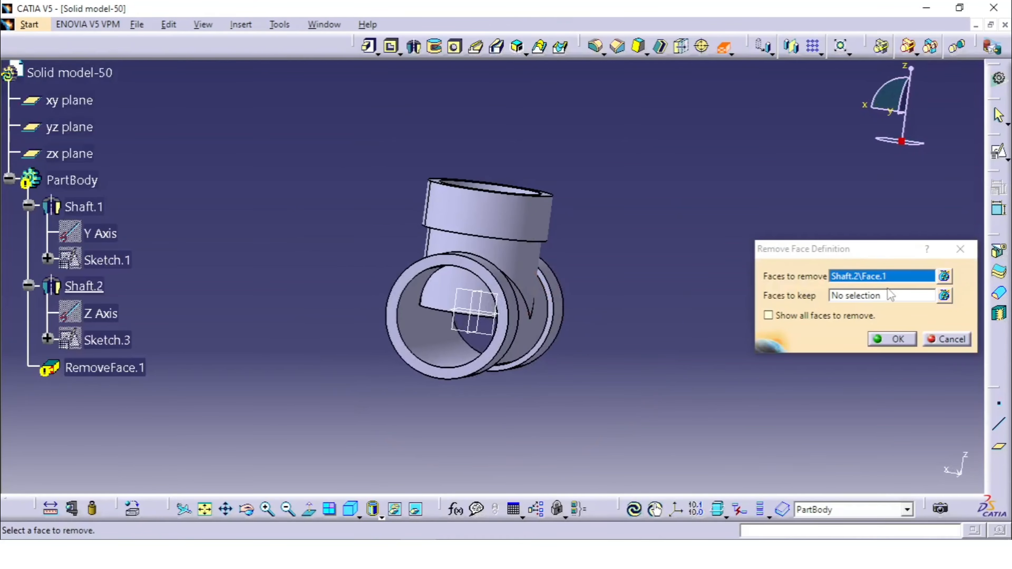
{"action": "left_click", "coordinate": [879, 280]}
{"action": "left_click", "coordinate": [823, 315]}
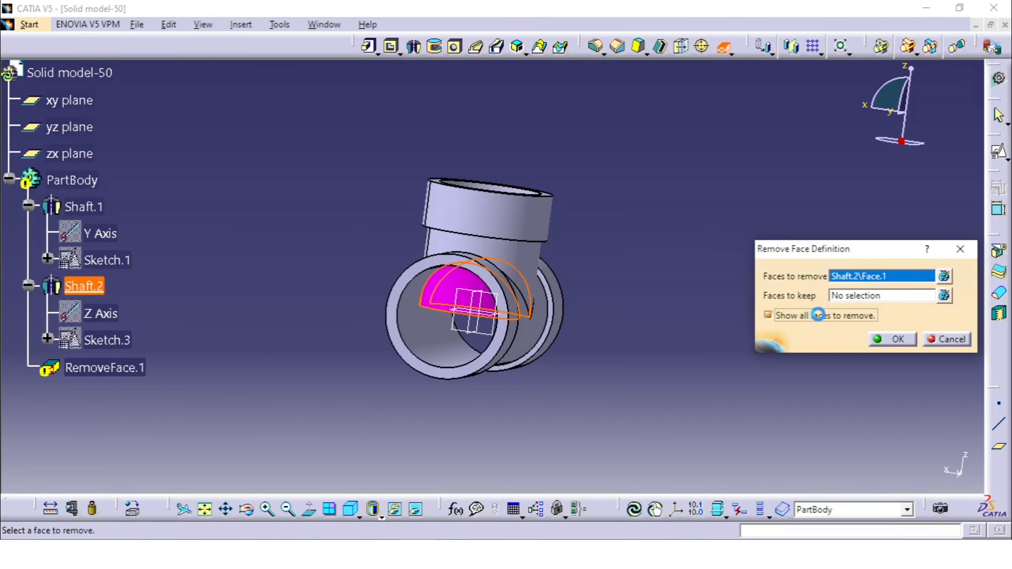
{"action": "middle_click_drag", "start_coordinate": [498, 279], "coordinate": [544, 219]}
{"action": "middle_click_drag", "start_coordinate": [551, 258], "coordinate": [623, 135]}
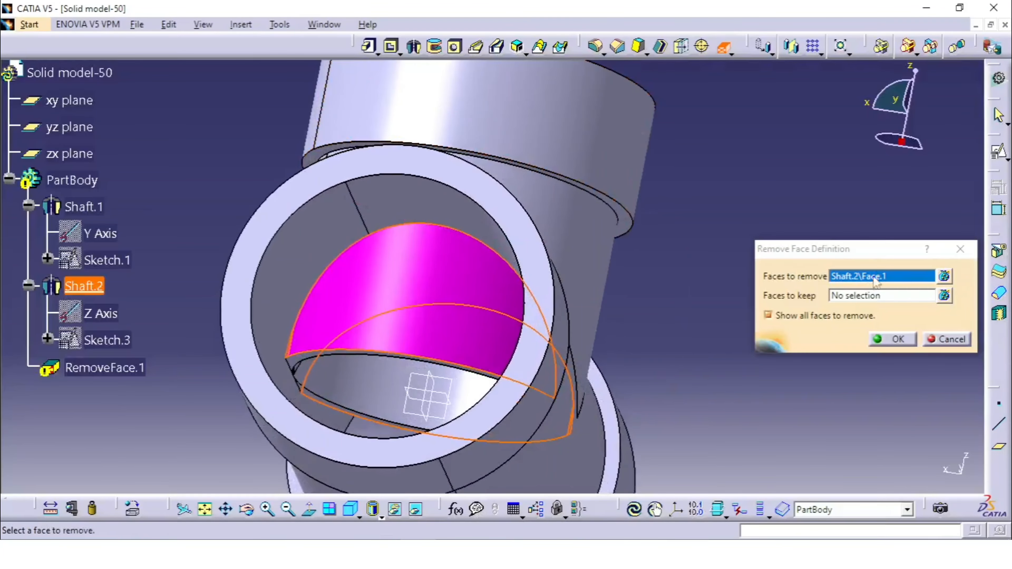
{"action": "left_click", "coordinate": [944, 276]}
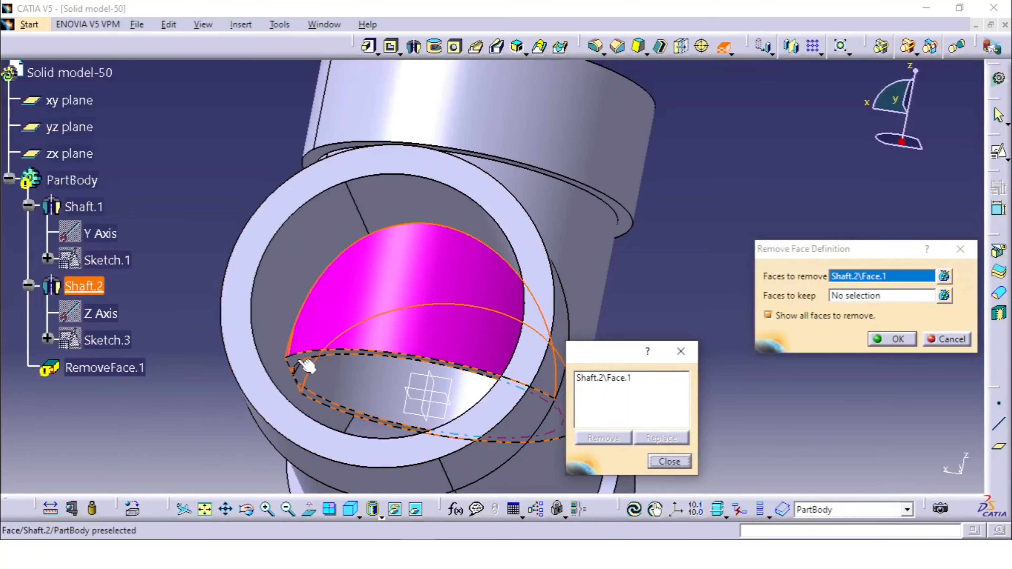
{"action": "left_click", "coordinate": [309, 362]}
{"action": "middle_click_drag", "start_coordinate": [376, 365], "coordinate": [520, 244]}
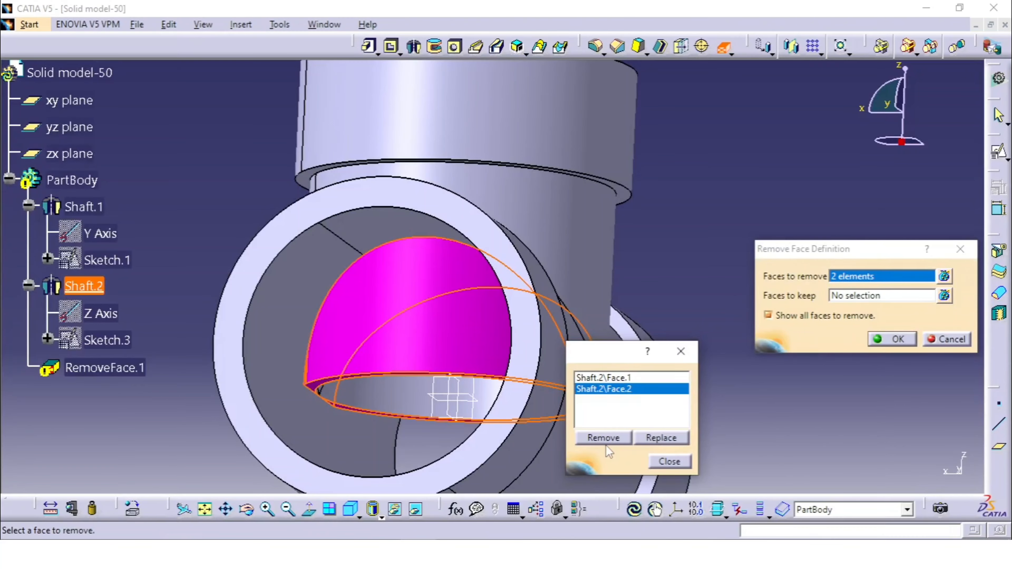
{"action": "left_click", "coordinate": [615, 438]}
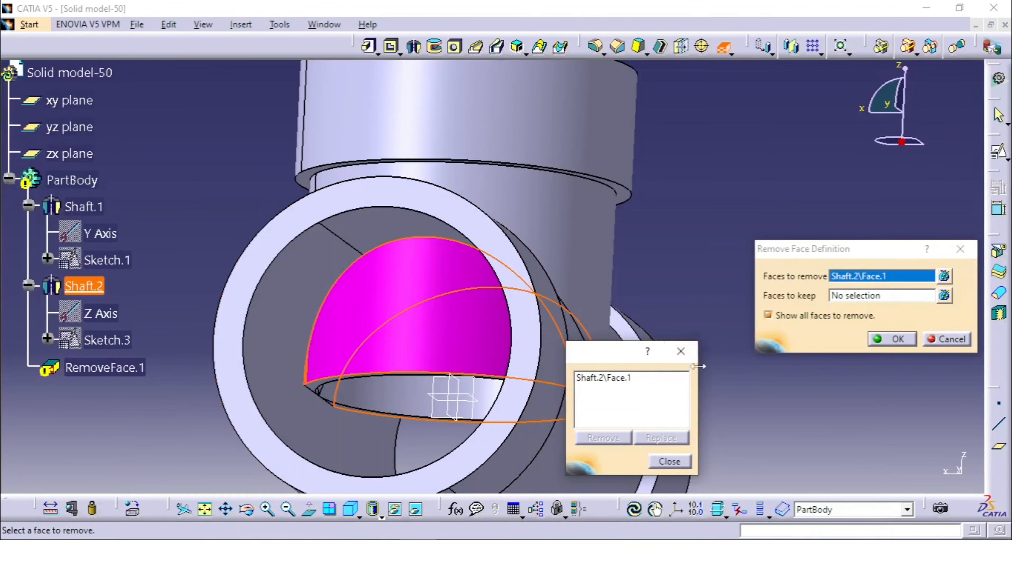
{"action": "left_click", "coordinate": [681, 351]}
Set the branch's outer cylindrical face below the lip as a face to keep and try the face removal again.
{"action": "left_click", "coordinate": [892, 296]}
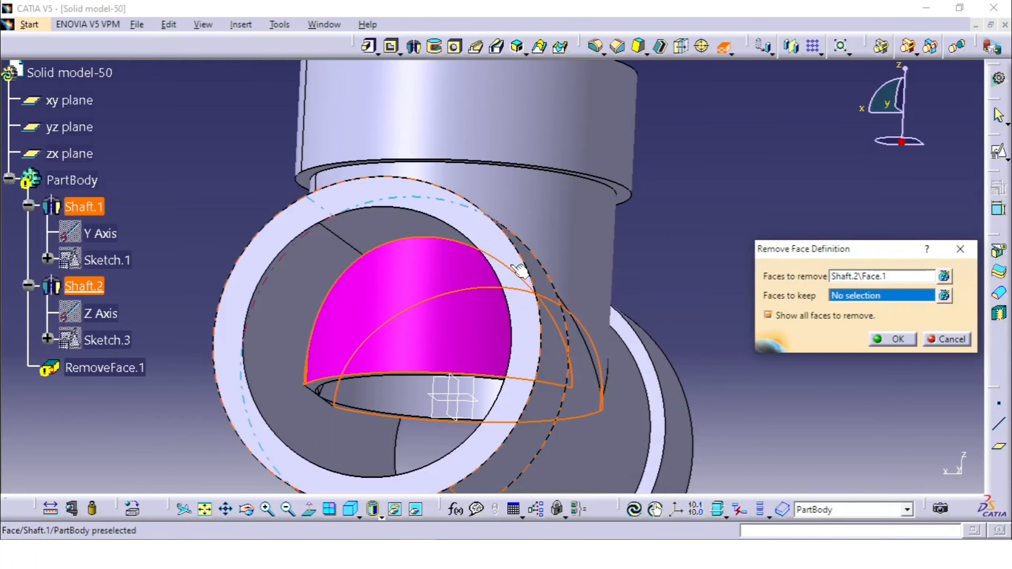
{"action": "left_click", "coordinate": [543, 208]}
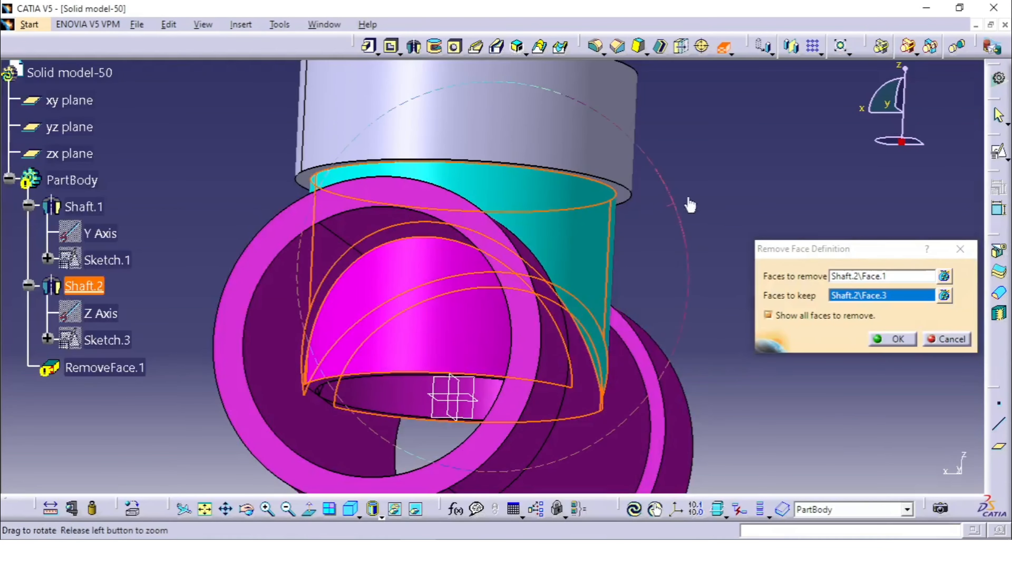
{"action": "middle_click_drag", "start_coordinate": [690, 205], "coordinate": [522, 248]}
{"action": "left_click", "coordinate": [894, 340]}
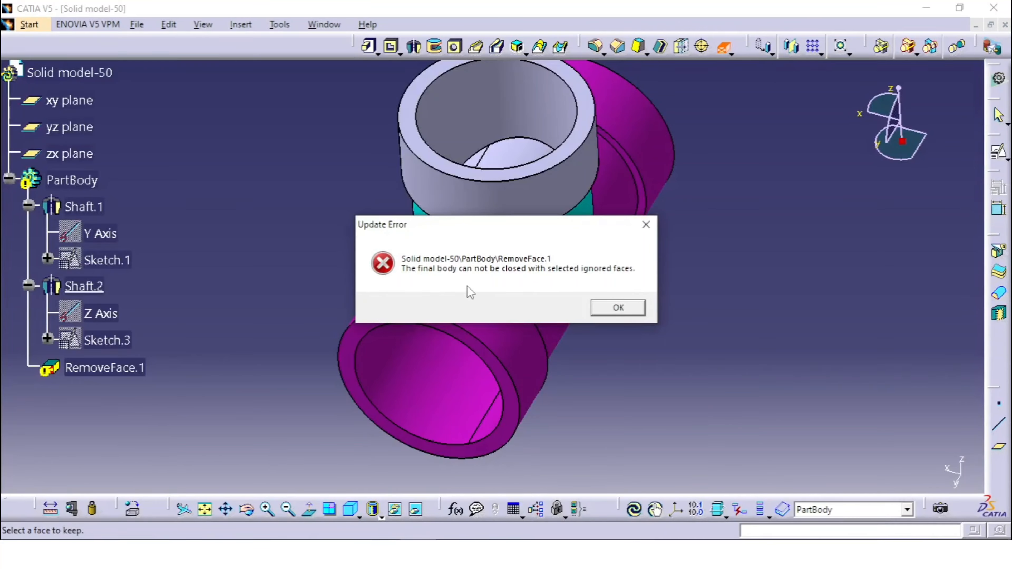
Add the main tube's middle outer face and the outer faces of both end collars to the faces to keep.
{"action": "left_click", "coordinate": [623, 311]}
{"action": "middle_click_drag", "start_coordinate": [560, 336], "coordinate": [563, 270]}
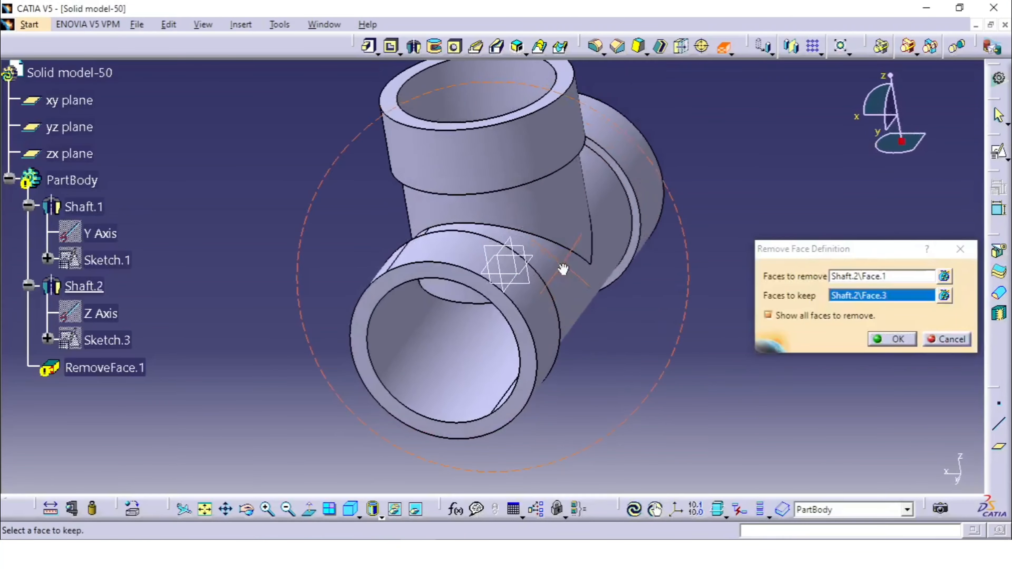
{"action": "left_click", "coordinate": [799, 319]}
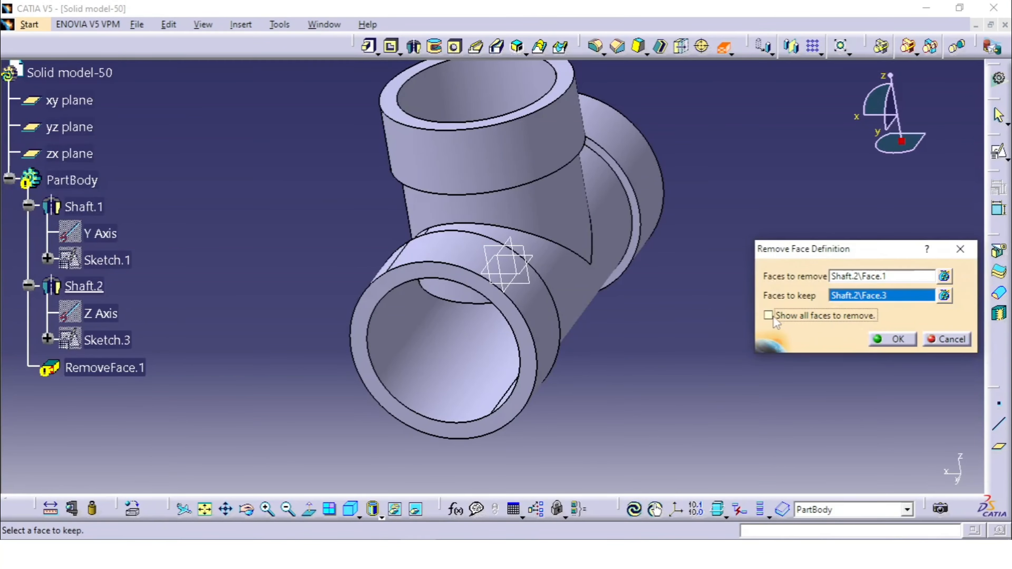
{"action": "left_click", "coordinate": [773, 315]}
{"action": "middle_click_drag", "start_coordinate": [474, 295], "coordinate": [661, 255]}
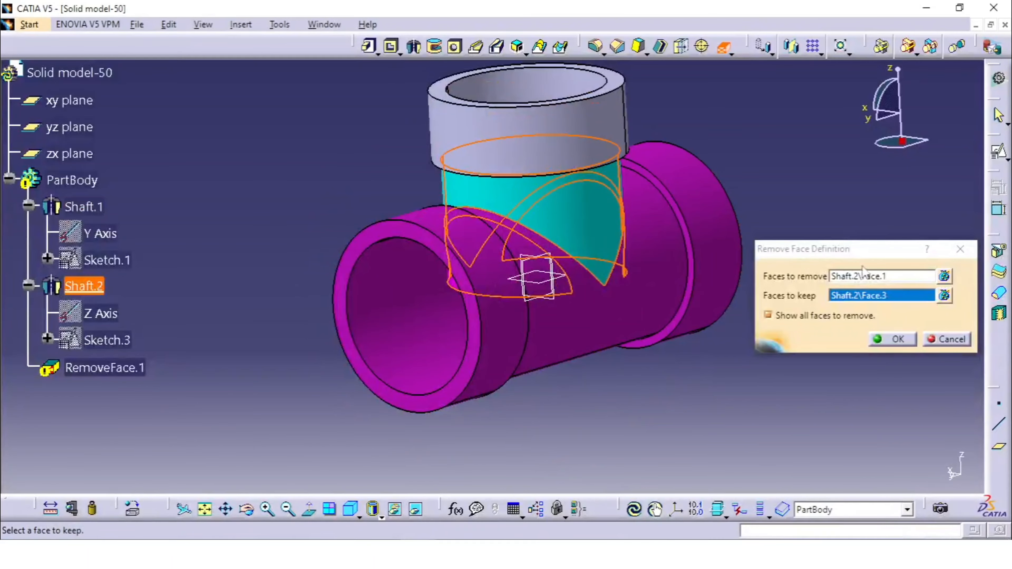
{"action": "left_click", "coordinate": [943, 297]}
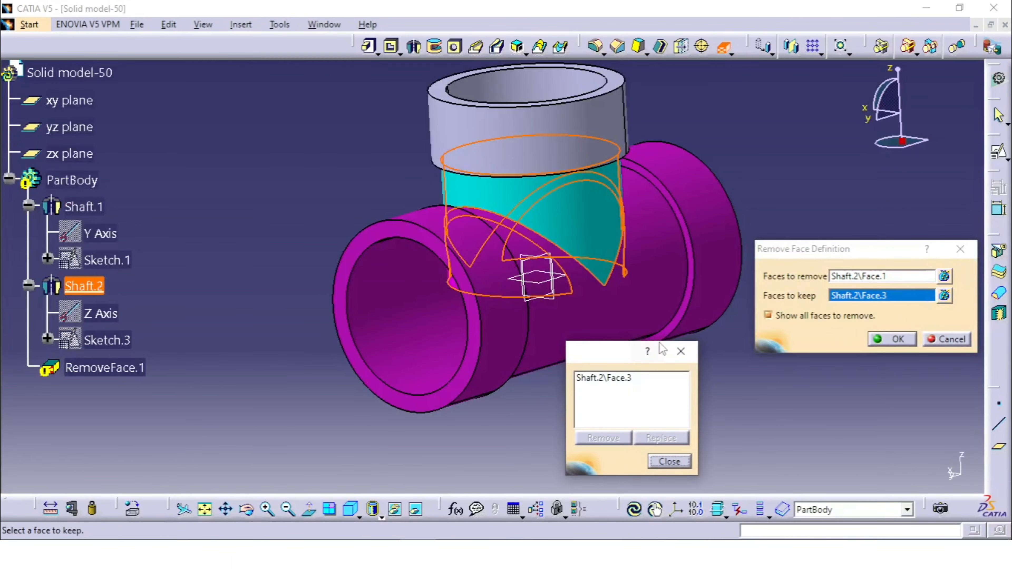
{"action": "left_click", "coordinate": [652, 231]}
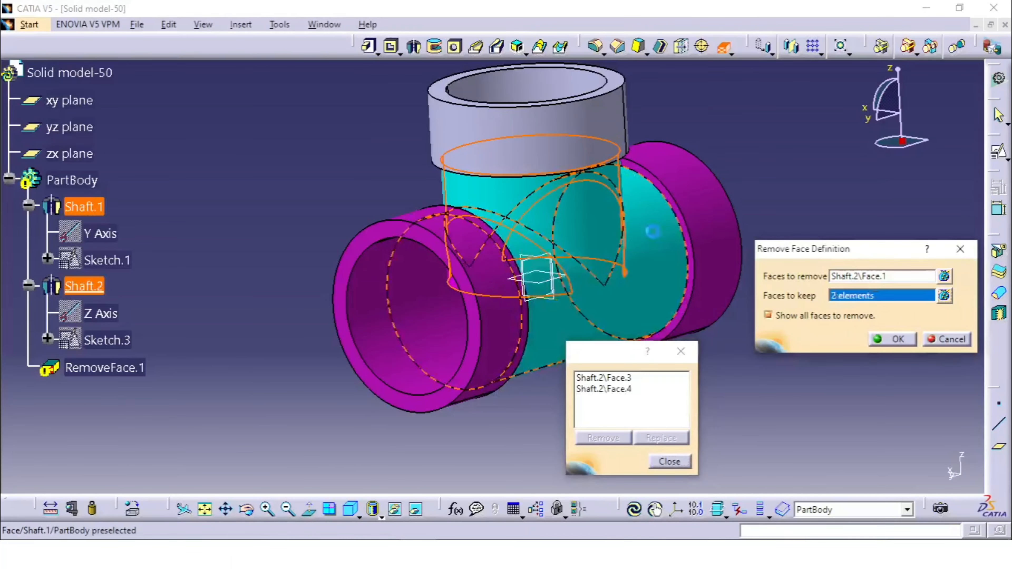
{"action": "left_click", "coordinate": [700, 220]}
{"action": "middle_click_drag", "start_coordinate": [513, 238], "coordinate": [488, 298]}
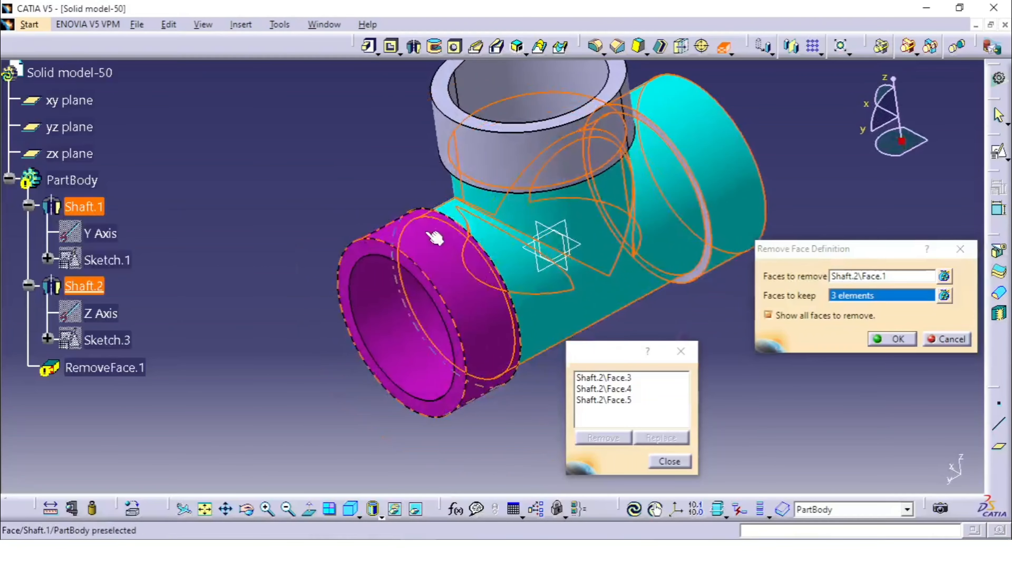
{"action": "left_click", "coordinate": [426, 245]}
Add the main tube's bore to the faces to keep and apply the face removal.
{"action": "middle_click_drag", "start_coordinate": [546, 244], "coordinate": [388, 295]}
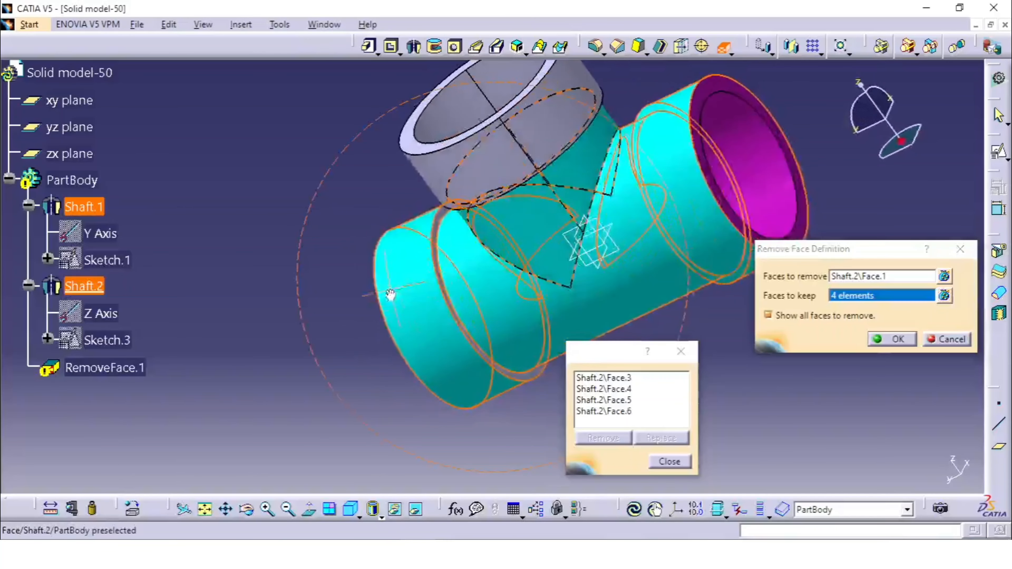
{"action": "left_click", "coordinate": [790, 163]}
{"action": "middle_click_drag", "start_coordinate": [536, 238], "coordinate": [729, 123]}
{"action": "middle_click_drag", "start_coordinate": [583, 169], "coordinate": [581, 343]}
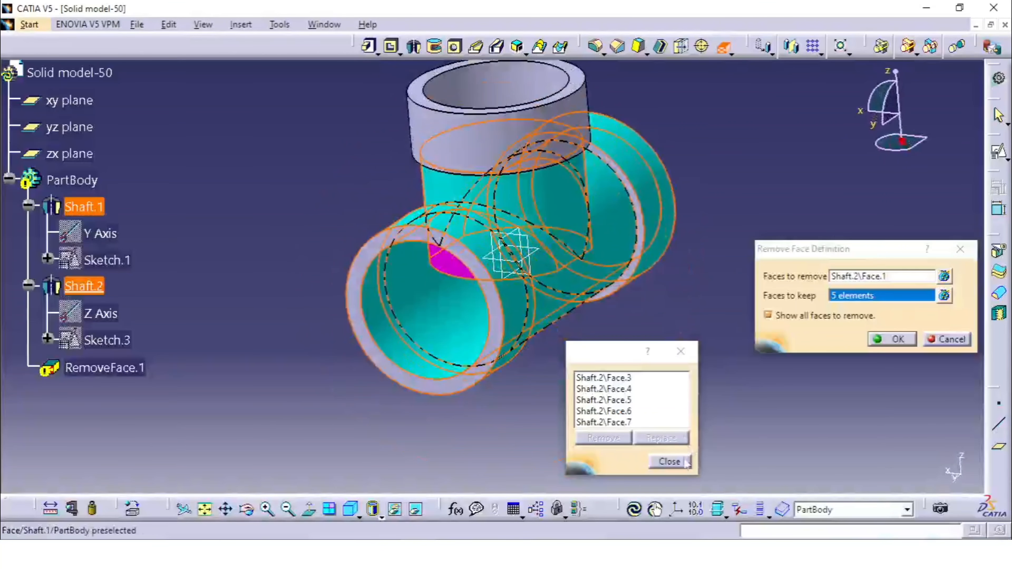
{"action": "left_click", "coordinate": [669, 461]}
{"action": "left_click", "coordinate": [894, 339]}
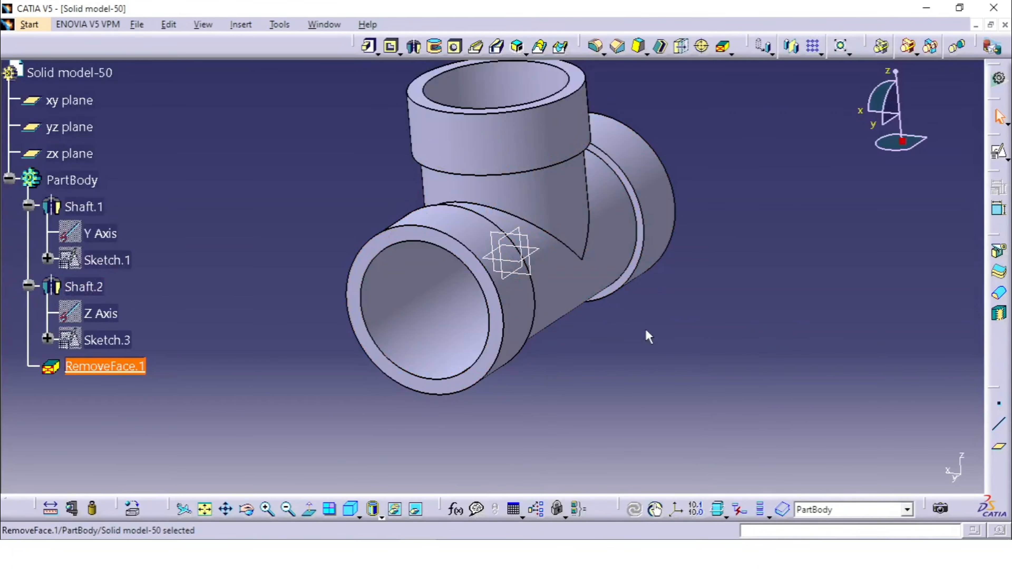
Try to remove the main tube's wall face inside the branch opening with a second Remove Face.
{"action": "middle_click_drag", "start_coordinate": [646, 334], "coordinate": [638, 167]}
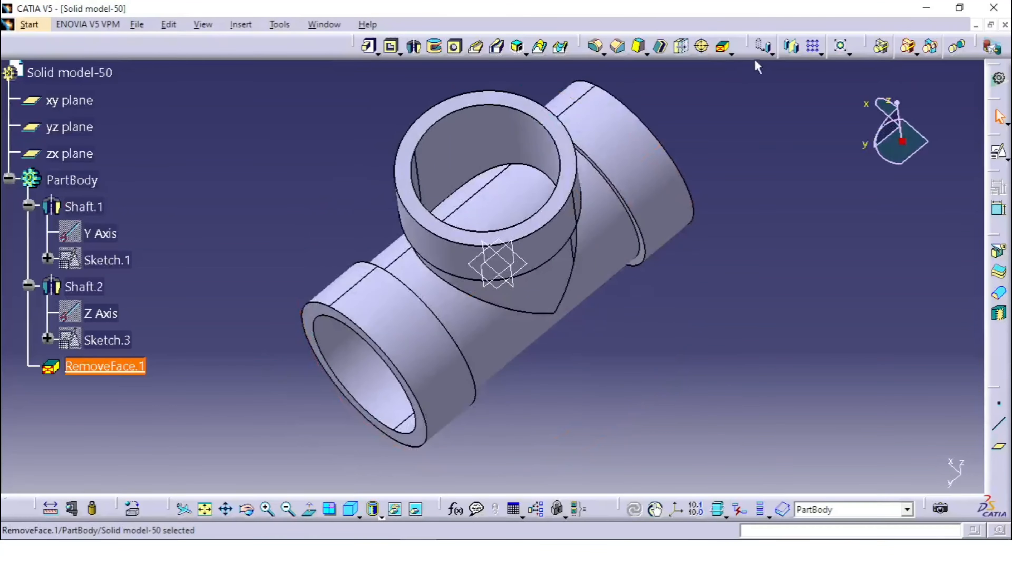
{"action": "left_click", "coordinate": [722, 50]}
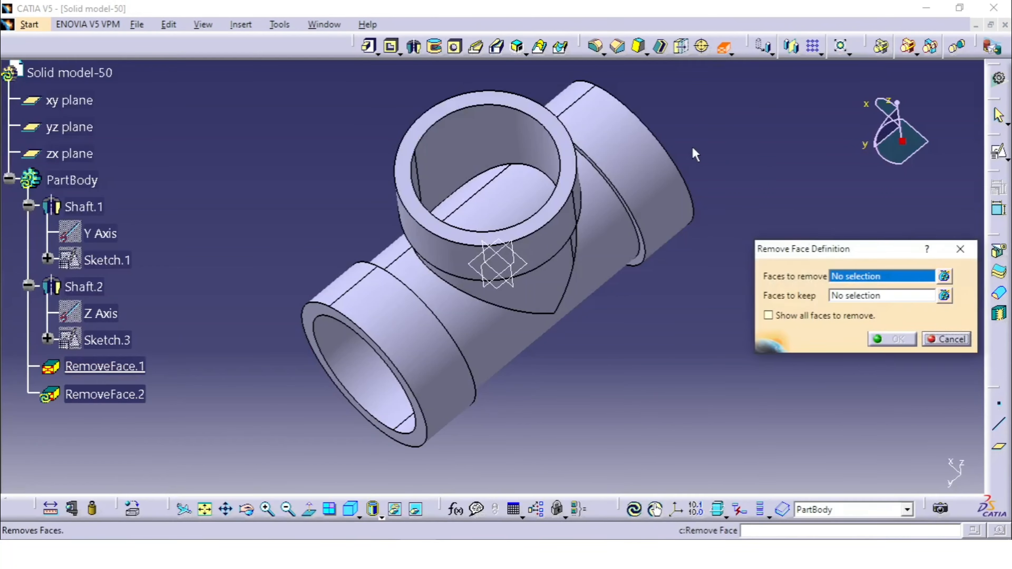
{"action": "middle_click_drag", "start_coordinate": [693, 154], "coordinate": [681, 211]}
{"action": "left_click", "coordinate": [494, 215]}
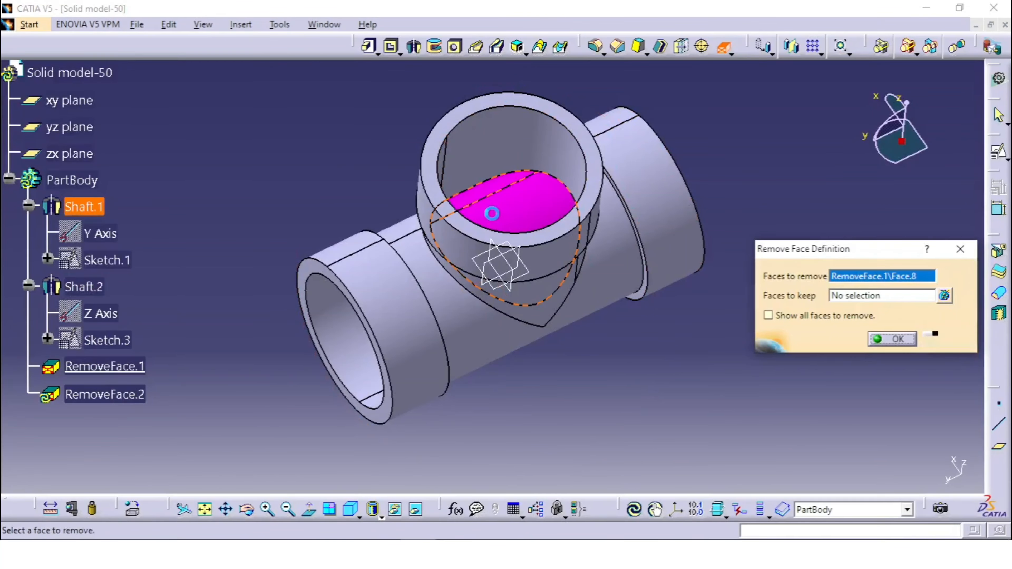
{"action": "left_click", "coordinate": [900, 340]}
{"action": "left_click", "coordinate": [620, 310]}
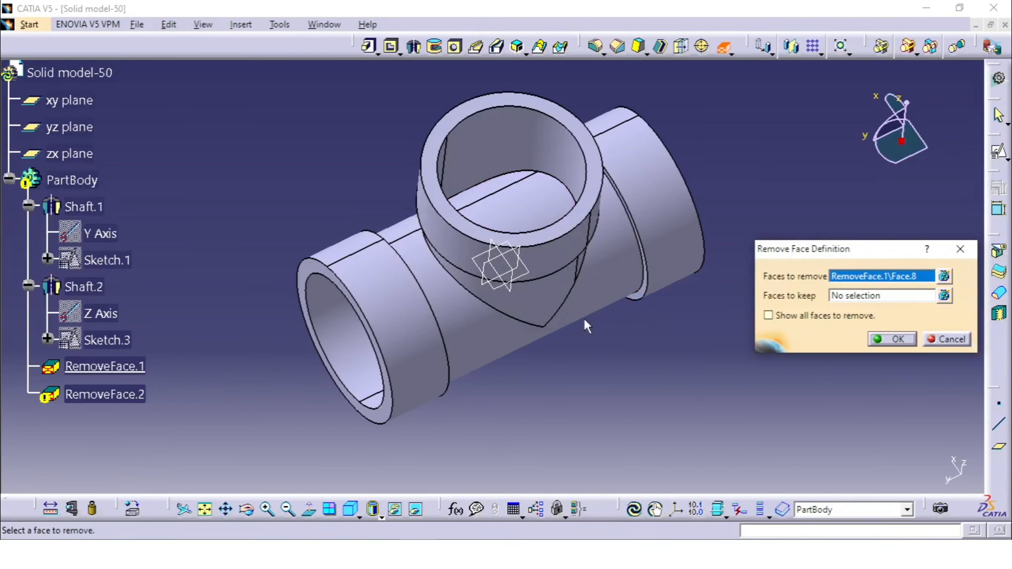
Show all faces to remove and set the main tube's middle outer face as a face to keep.
{"action": "left_click", "coordinate": [795, 317]}
{"action": "middle_click_drag", "start_coordinate": [524, 280], "coordinate": [589, 318]}
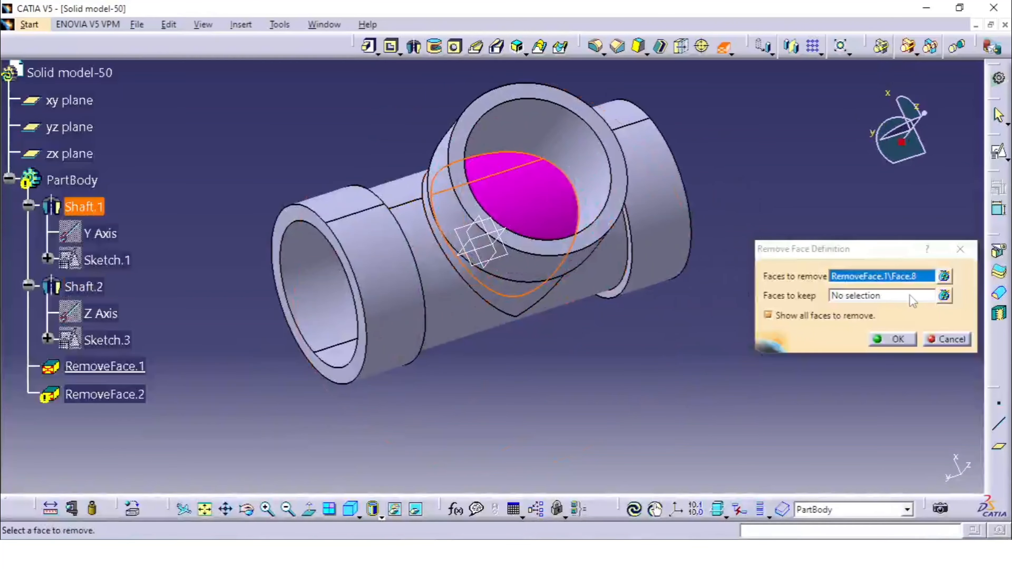
{"action": "left_click", "coordinate": [882, 297]}
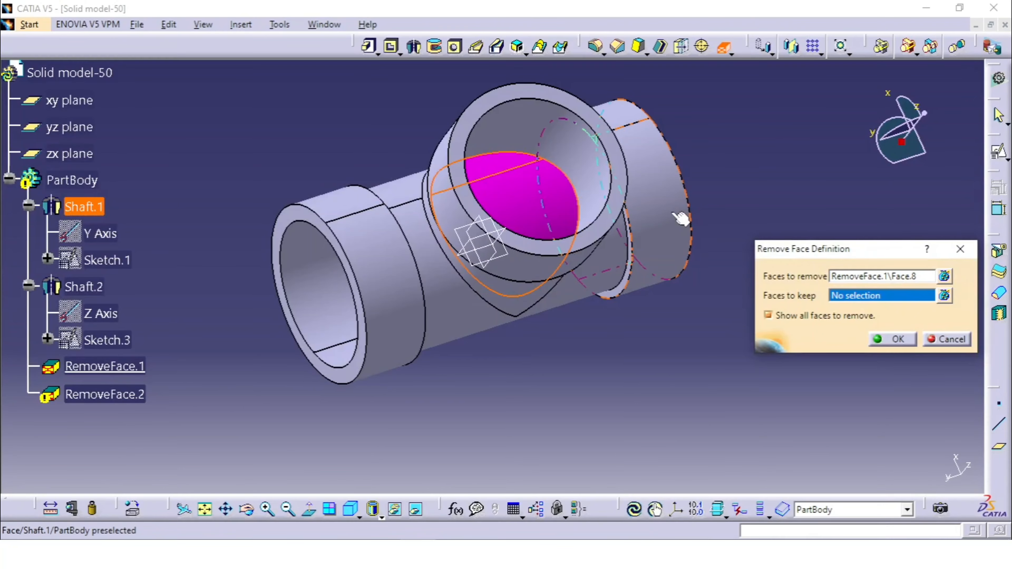
{"action": "left_click", "coordinate": [615, 277]}
{"action": "middle_click_drag", "start_coordinate": [624, 255], "coordinate": [544, 119]}
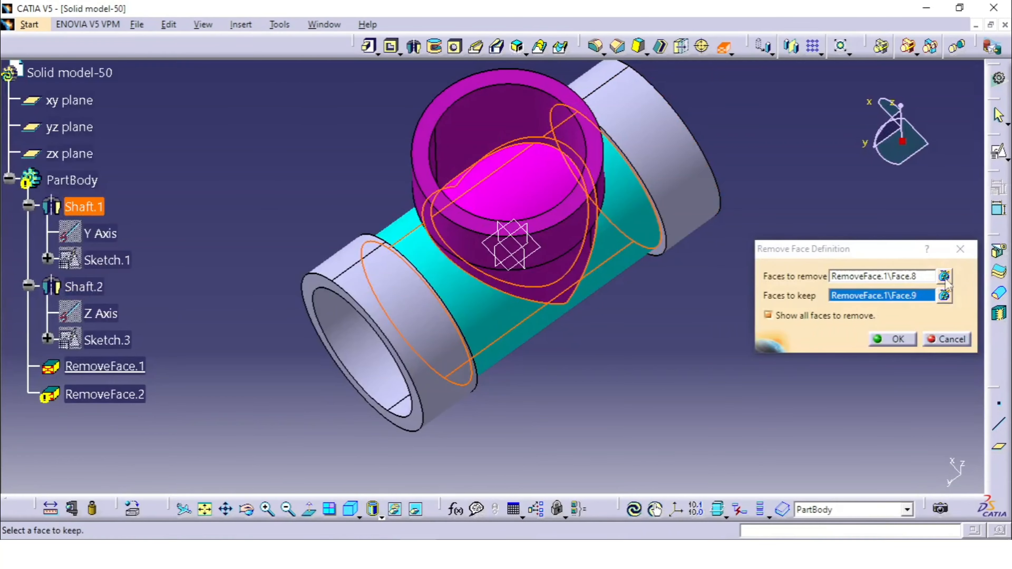
Add the branch's bore to the faces to keep and try the second face removal again.
{"action": "left_click", "coordinate": [944, 295]}
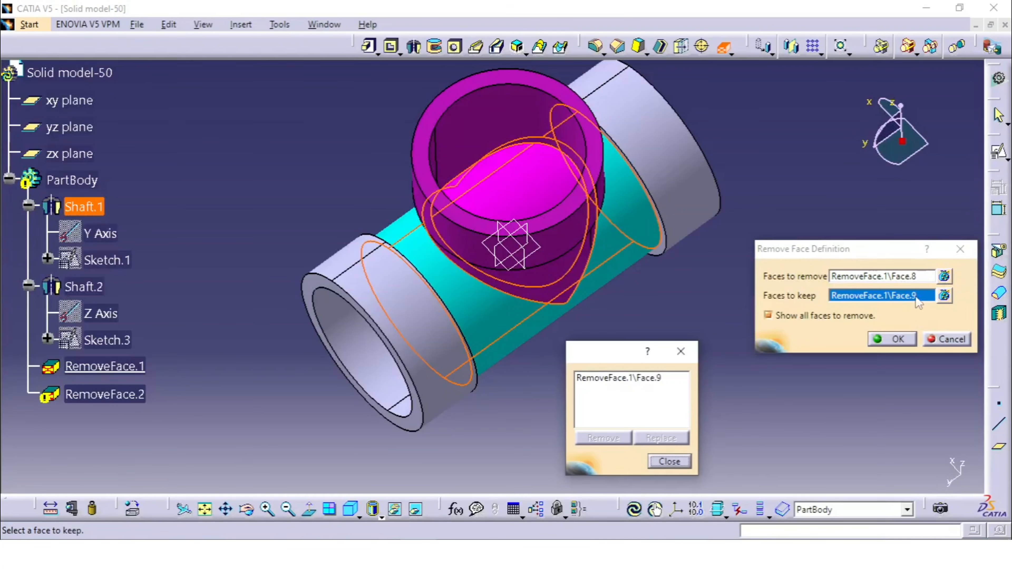
{"action": "left_click", "coordinate": [516, 120]}
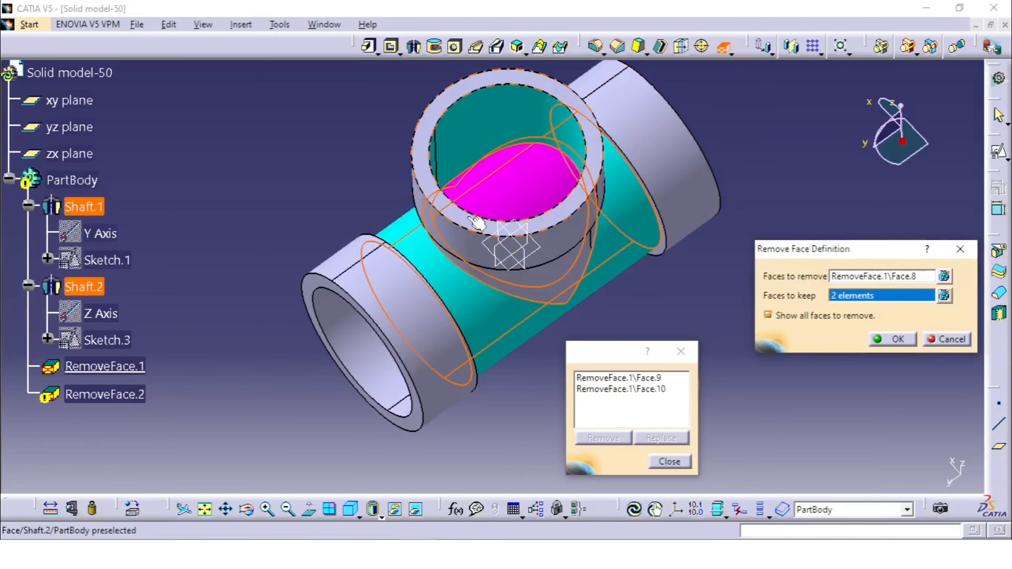
{"action": "middle_click_drag", "start_coordinate": [476, 225], "coordinate": [470, 247]}
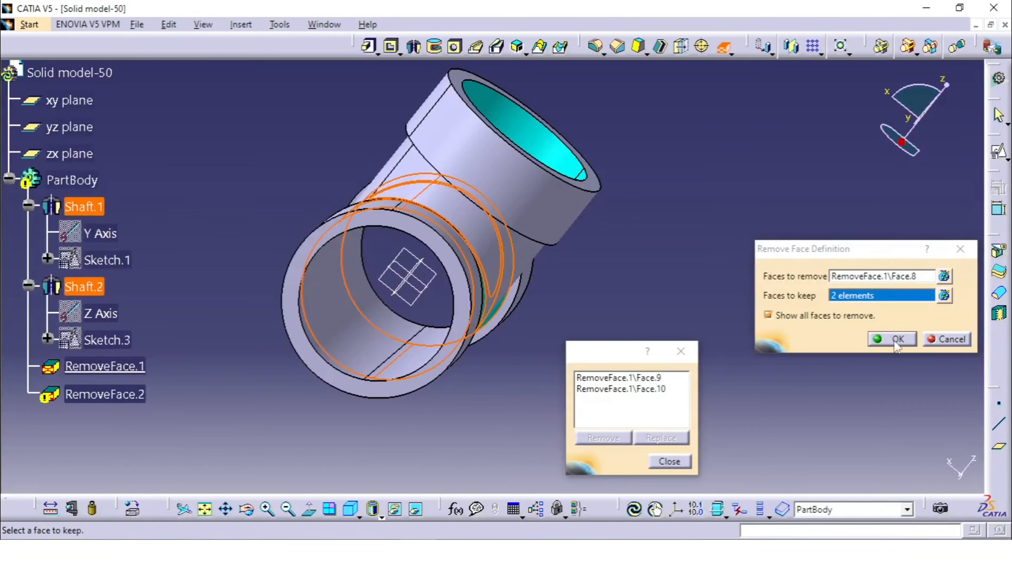
{"action": "left_click", "coordinate": [668, 462]}
{"action": "middle_click_drag", "start_coordinate": [741, 395], "coordinate": [574, 191]}
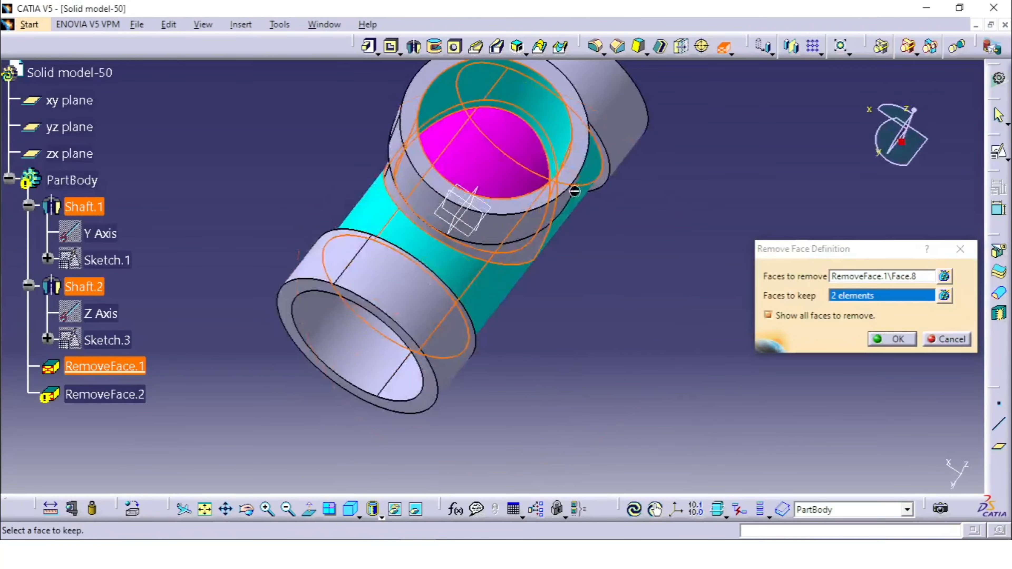
{"action": "left_click", "coordinate": [892, 342]}
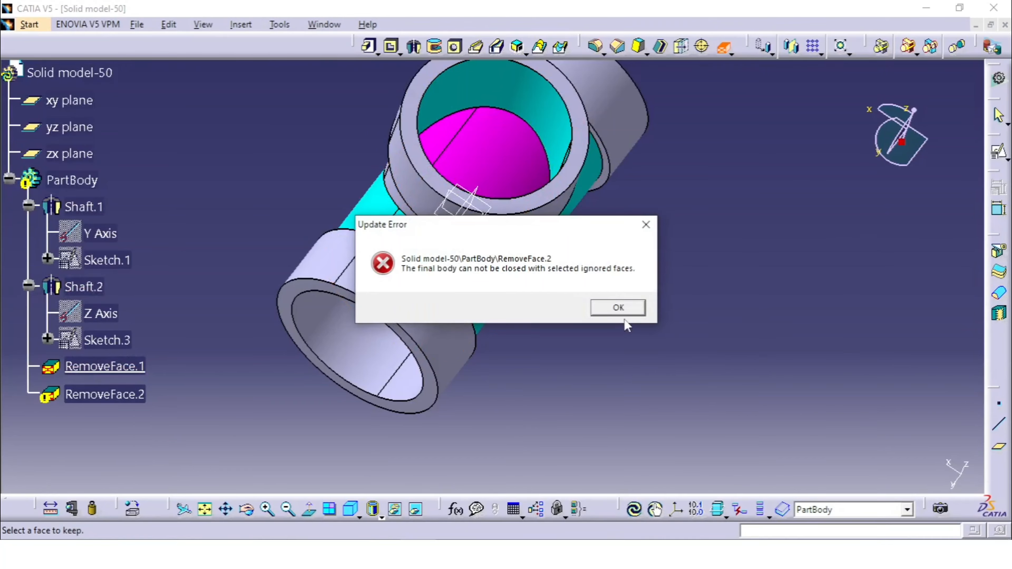
{"action": "left_click", "coordinate": [627, 308]}
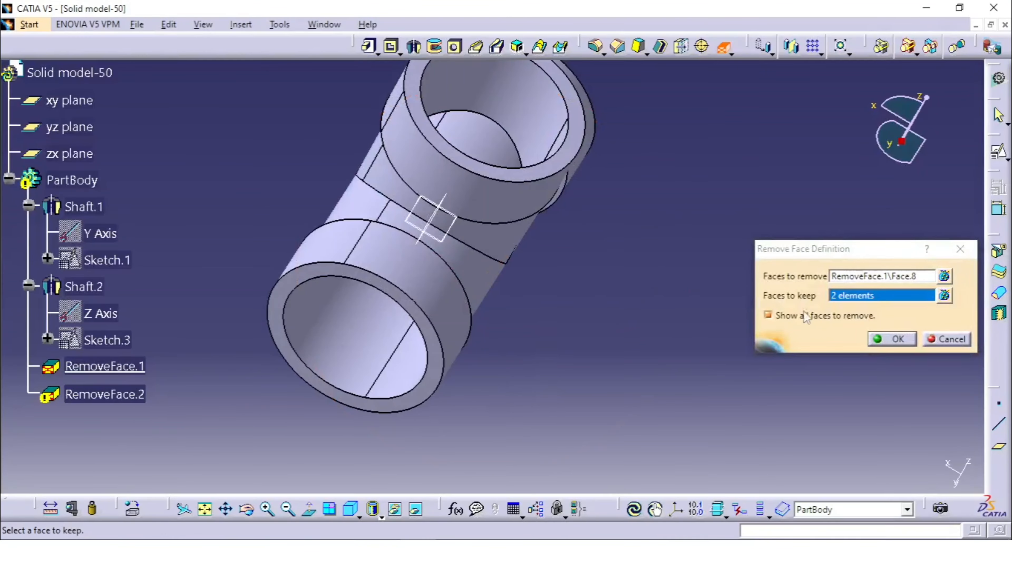
Add the main tube's bore to the faces to keep, then take it out of that list again.
{"action": "middle_click_drag", "start_coordinate": [618, 310], "coordinate": [536, 171]}
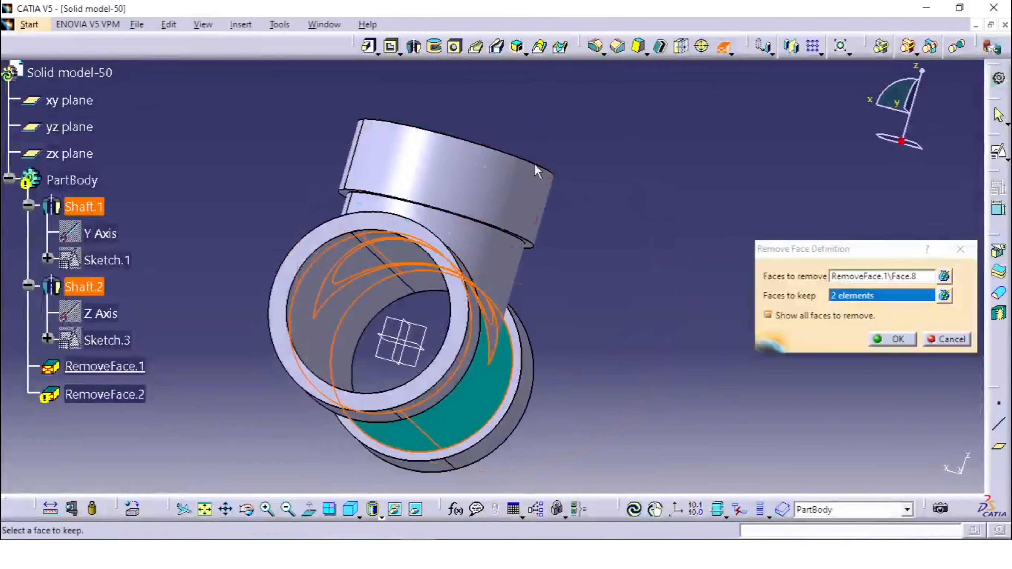
{"action": "middle_click_drag", "start_coordinate": [584, 209], "coordinate": [652, 140]}
{"action": "left_click", "coordinate": [653, 132]}
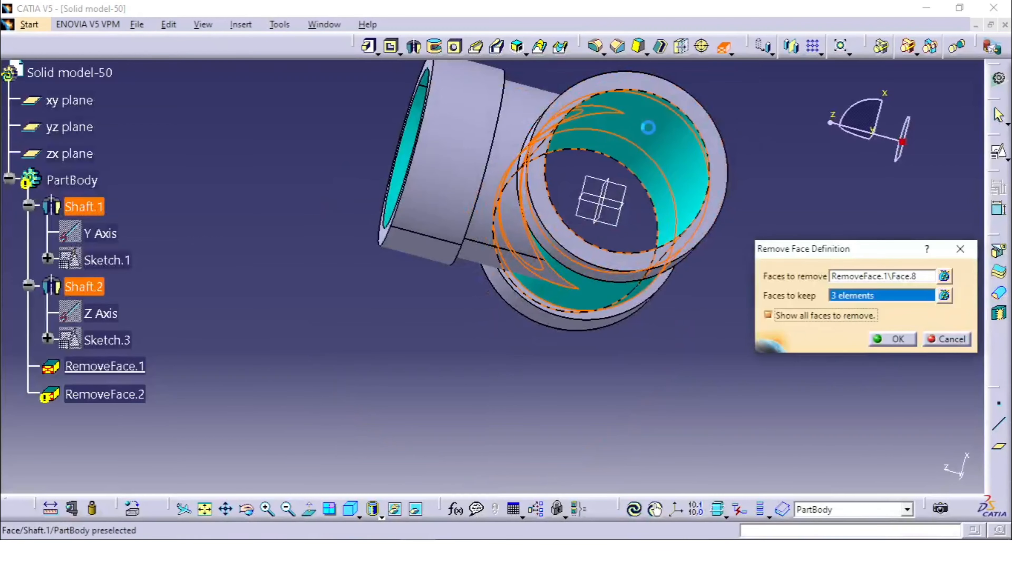
{"action": "left_click", "coordinate": [944, 296]}
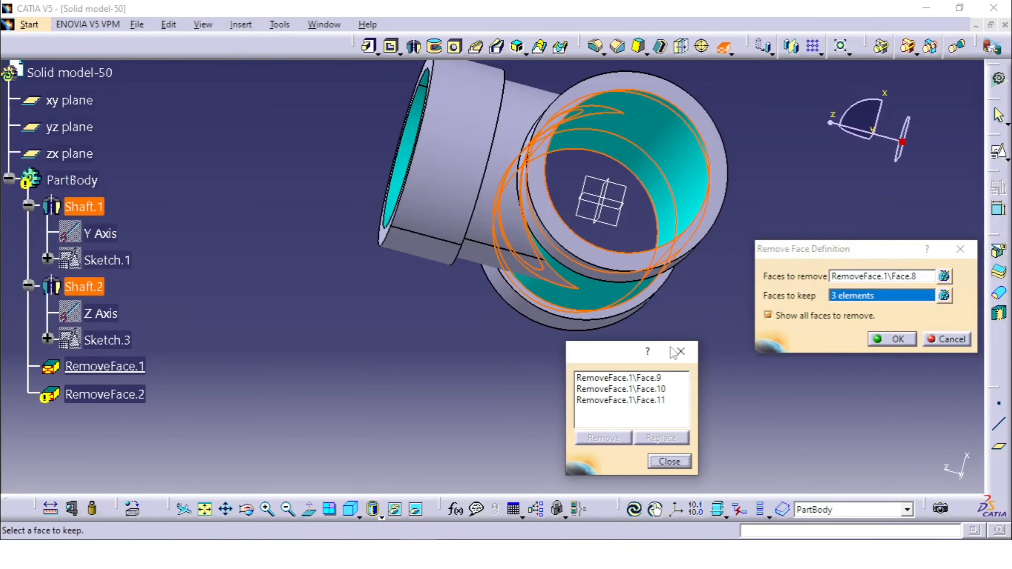
{"action": "left_click", "coordinate": [649, 400]}
{"action": "left_click", "coordinate": [622, 438]}
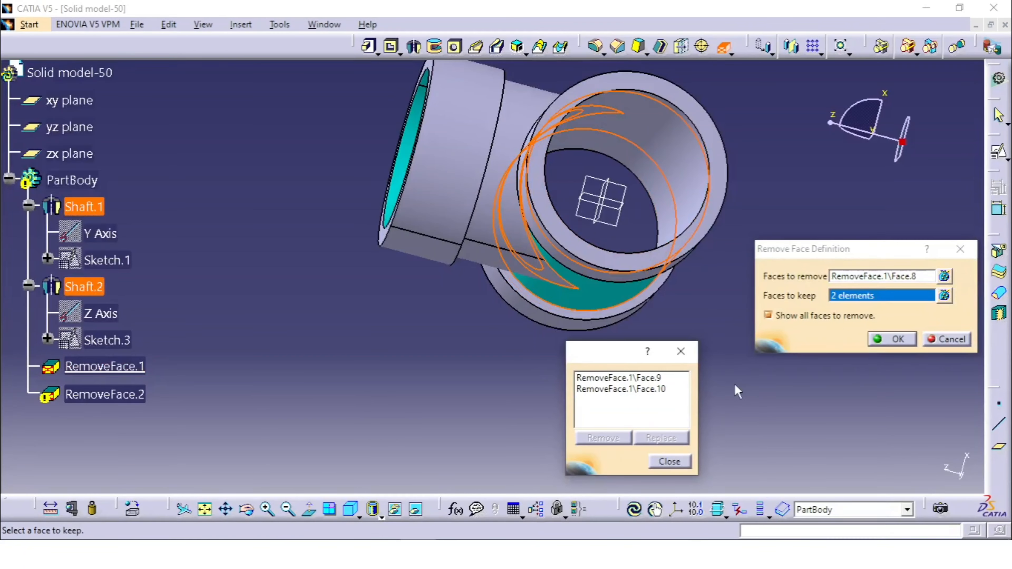
{"action": "left_click", "coordinate": [680, 351]}
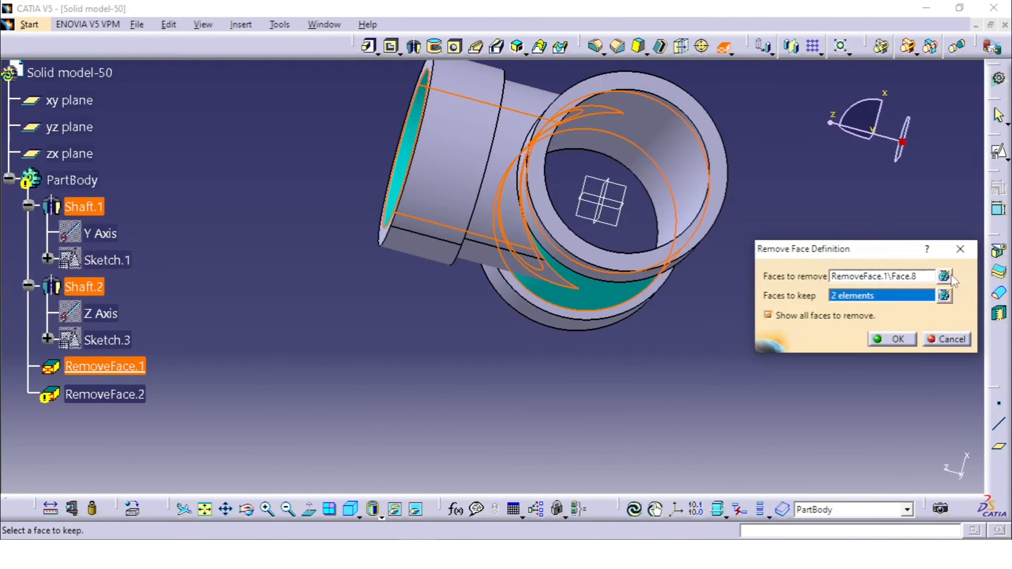
Add the main tube's bore to the faces to remove, then cancel the second Remove Face.
{"action": "left_click", "coordinate": [944, 276]}
{"action": "middle_click_drag", "start_coordinate": [775, 153], "coordinate": [614, 182]}
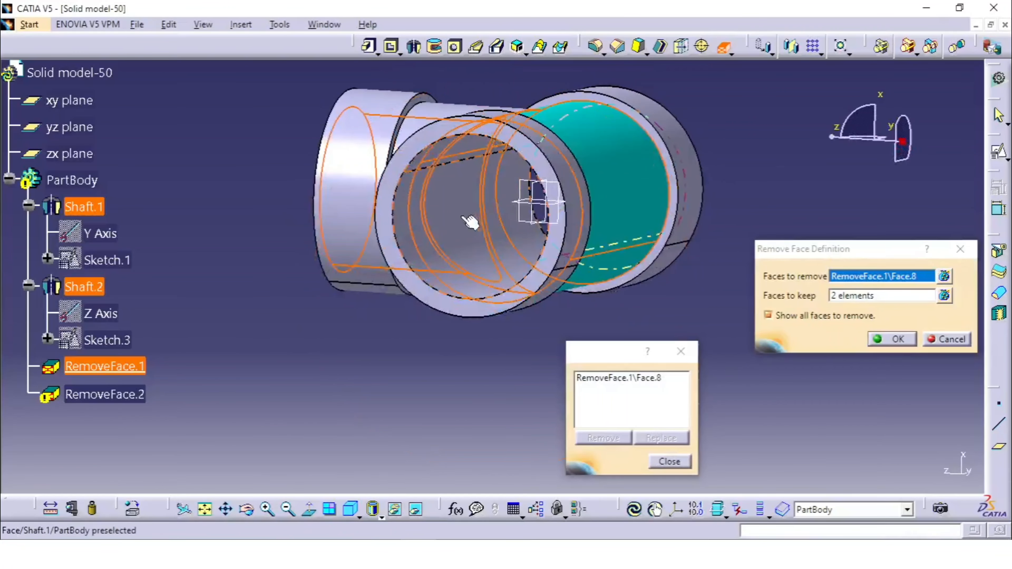
{"action": "left_click", "coordinate": [468, 216]}
{"action": "middle_click_drag", "start_coordinate": [480, 199], "coordinate": [550, 142]}
{"action": "left_click", "coordinate": [670, 461]}
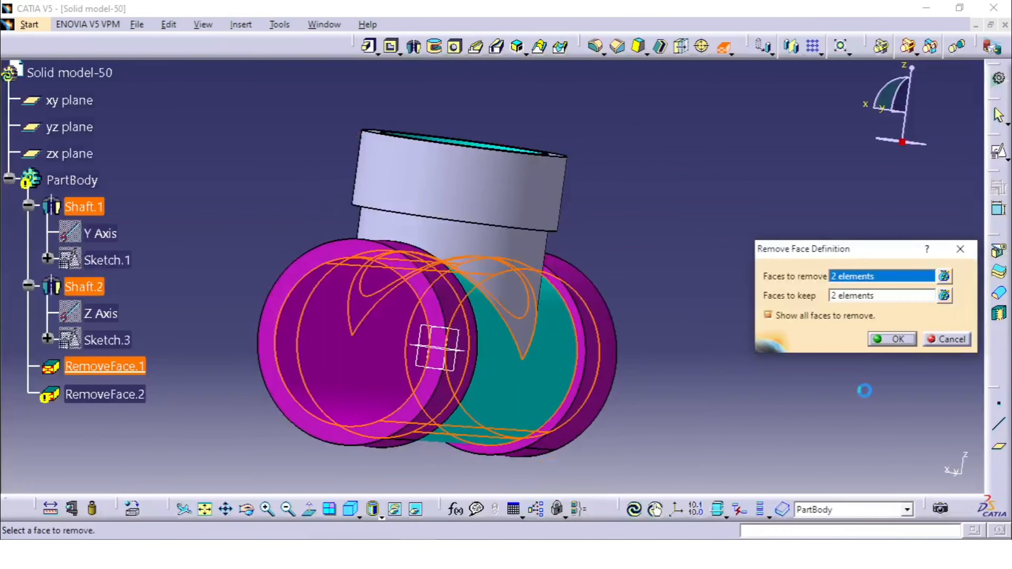
{"action": "left_click", "coordinate": [948, 341]}
Start a positioned sketch on the branch's end face, with the axes swapped and the V direction reversed.
{"action": "middle_click_drag", "start_coordinate": [591, 131], "coordinate": [592, 210]}
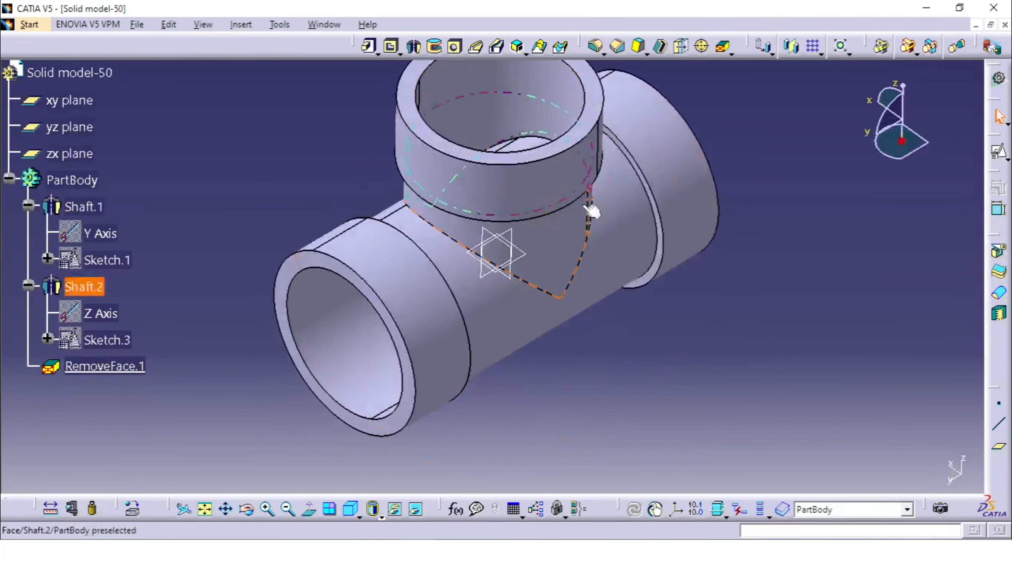
{"action": "middle_click_drag", "start_coordinate": [638, 161], "coordinate": [579, 191]}
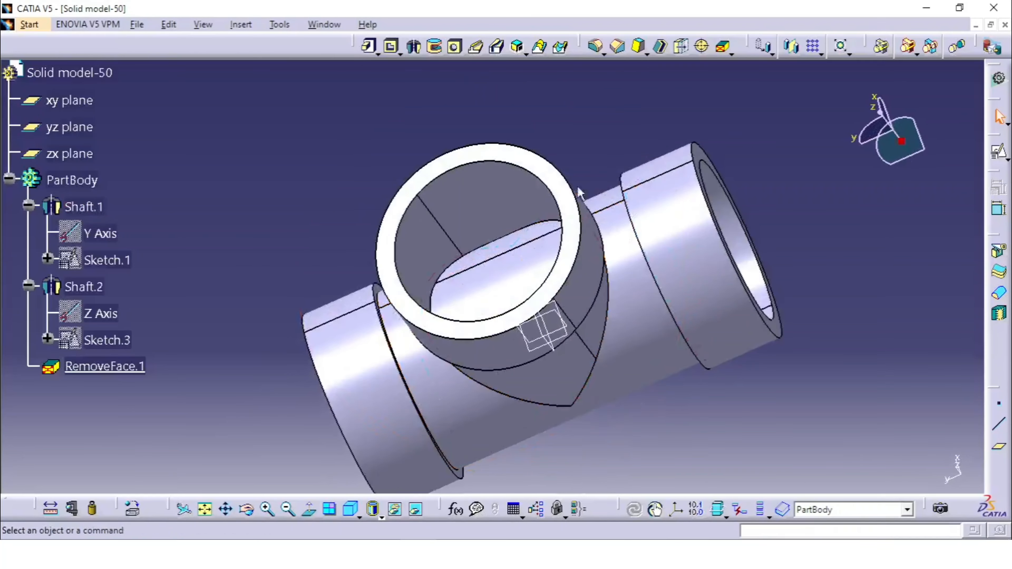
{"action": "left_click", "coordinate": [998, 154]}
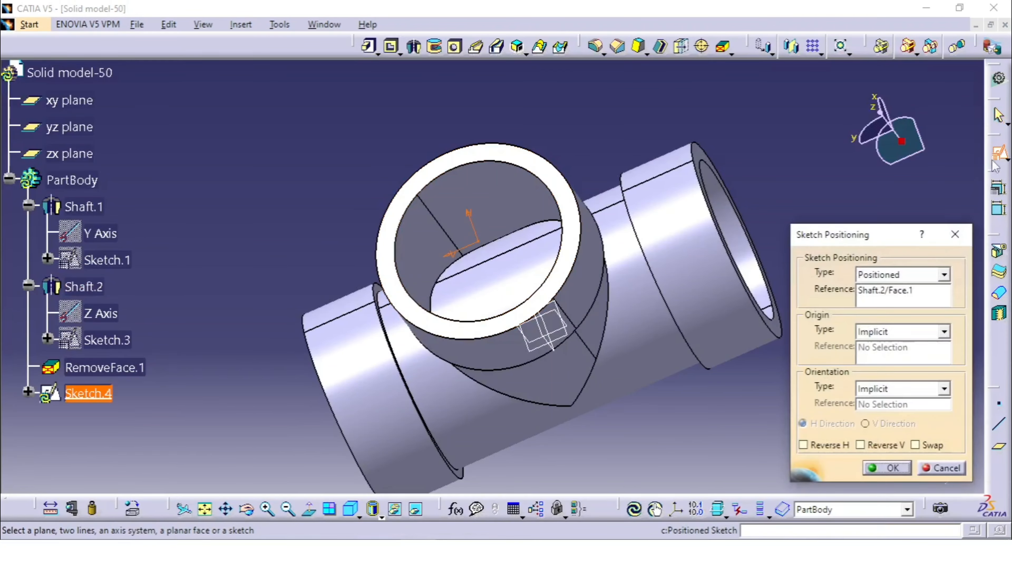
{"action": "middle_click_drag", "start_coordinate": [480, 334], "coordinate": [496, 448]}
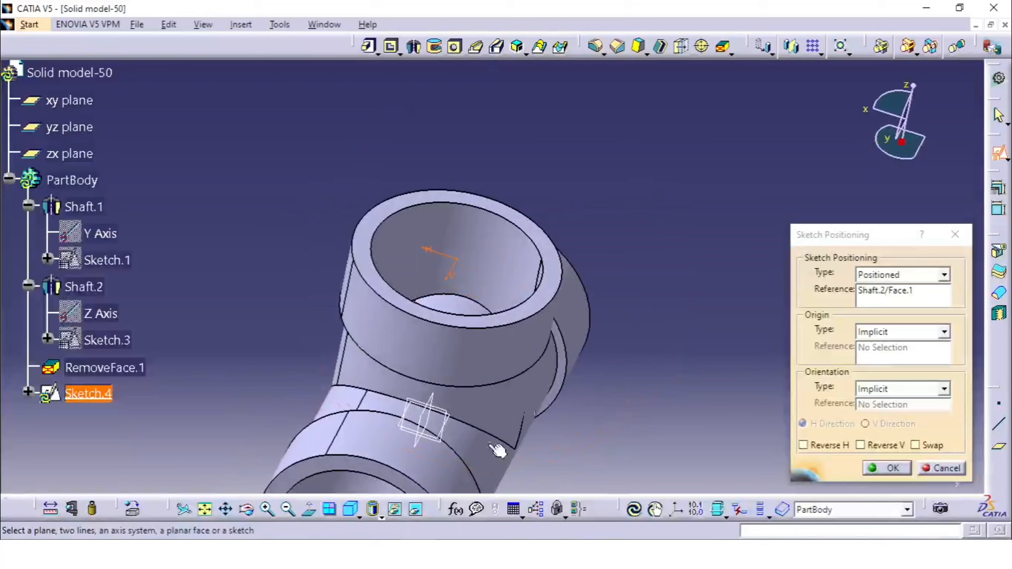
{"action": "left_click", "coordinate": [345, 513]}
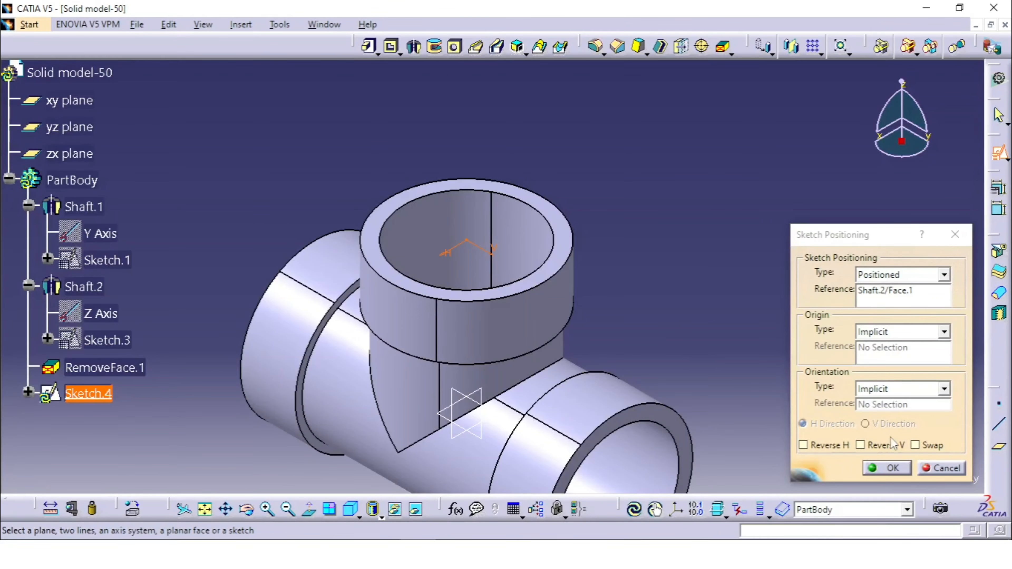
{"action": "left_click", "coordinate": [916, 445]}
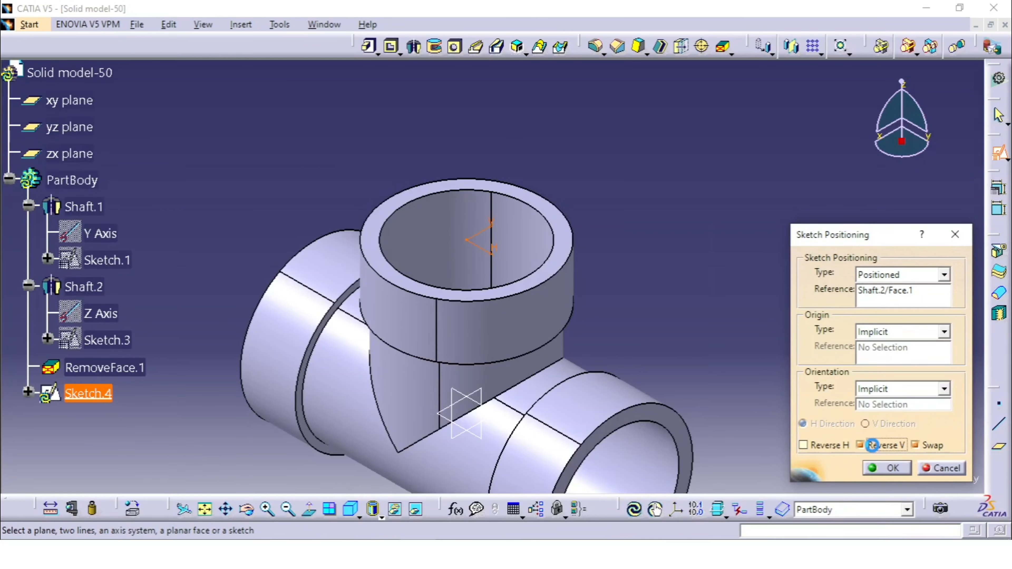
{"action": "left_click", "coordinate": [890, 469]}
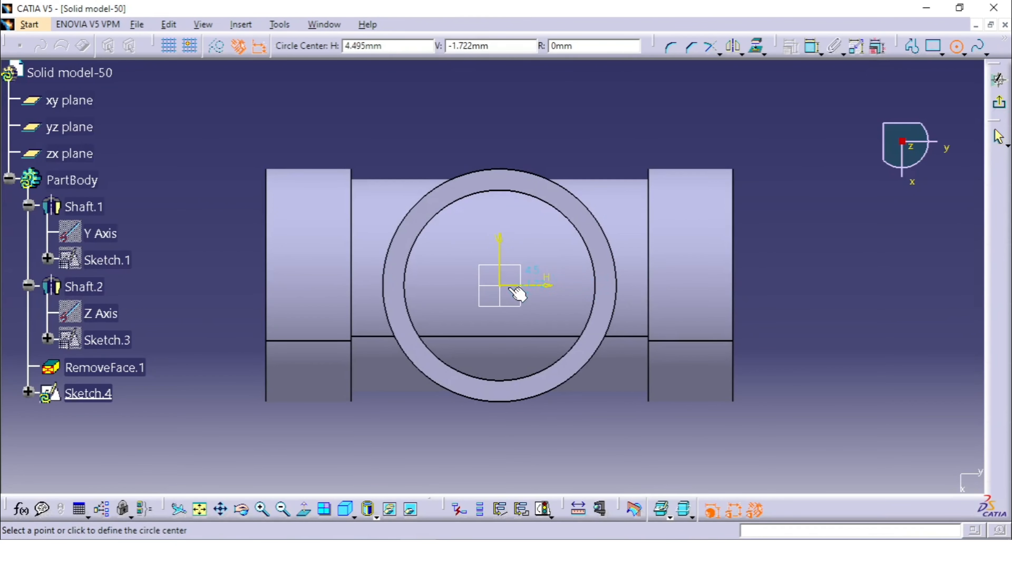
Sketch a circle centred on the origin, set its diameter to 45 mm, and exit the sketch.
{"action": "left_click", "coordinate": [499, 286]}
{"action": "left_click", "coordinate": [559, 265]}
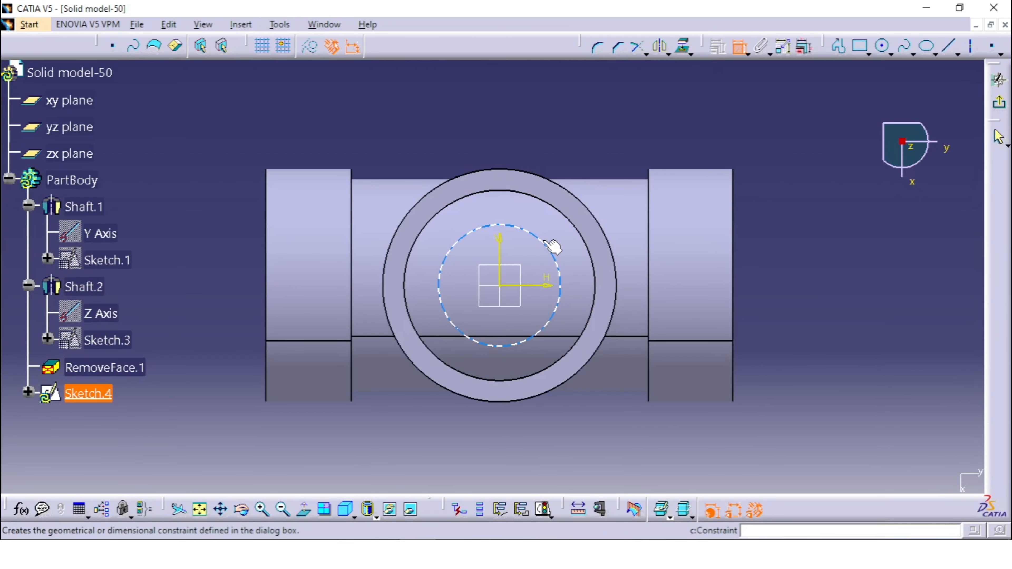
{"action": "left_click", "coordinate": [551, 254]}
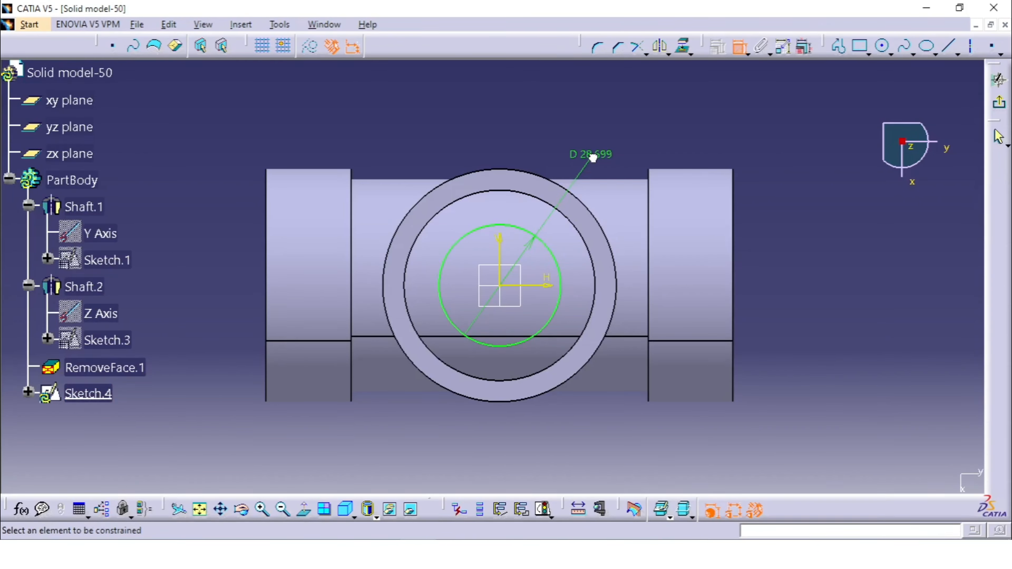
{"action": "double_click", "coordinate": [593, 159]}
{"action": "key", "text": "Return"}
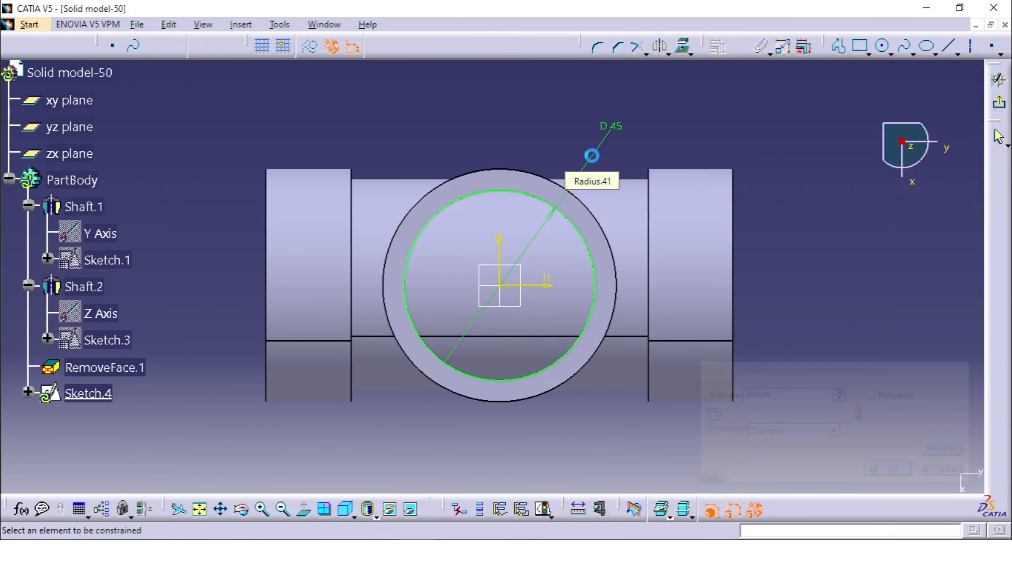
{"action": "left_click", "coordinate": [997, 79]}
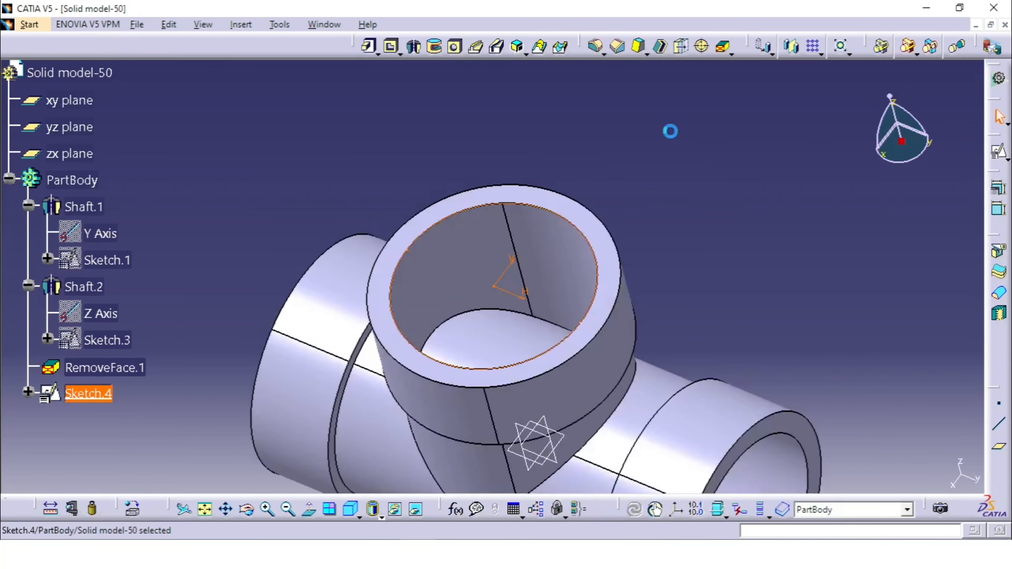
Pocket the circle sketch with the limit type Up to next to open the branch into the main bore.
{"action": "left_click", "coordinate": [391, 47]}
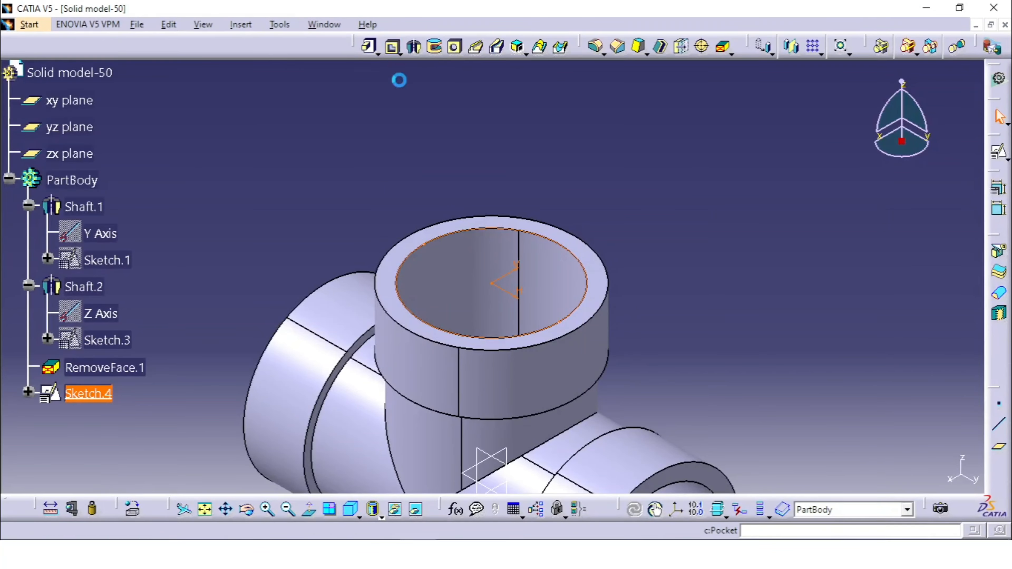
{"action": "middle_click_drag", "start_coordinate": [573, 275], "coordinate": [634, 201]}
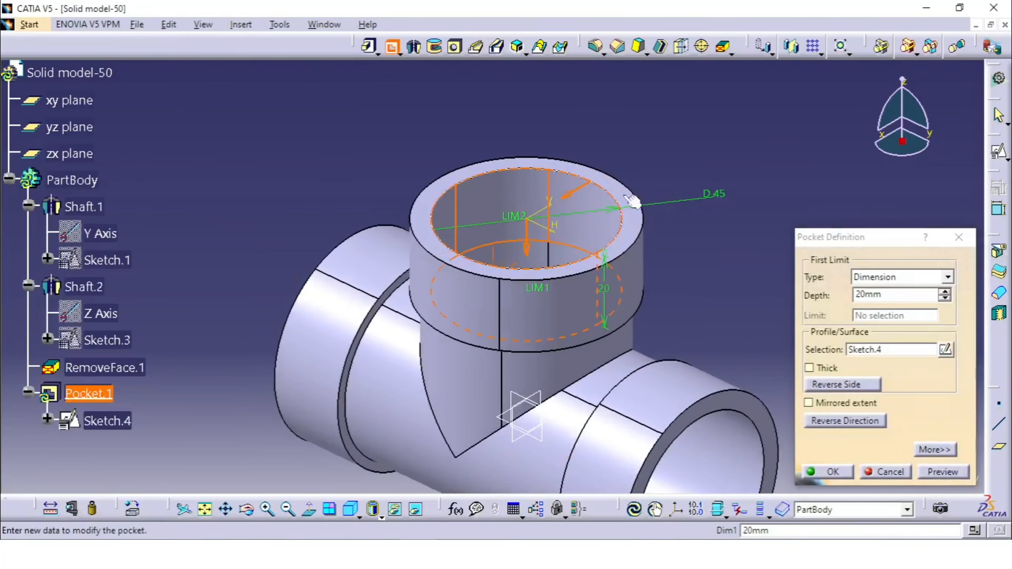
{"action": "left_click", "coordinate": [900, 278]}
{"action": "left_click", "coordinate": [876, 300]}
{"action": "middle_click_drag", "start_coordinate": [598, 326], "coordinate": [725, 258]}
{"action": "left_click", "coordinate": [830, 472]}
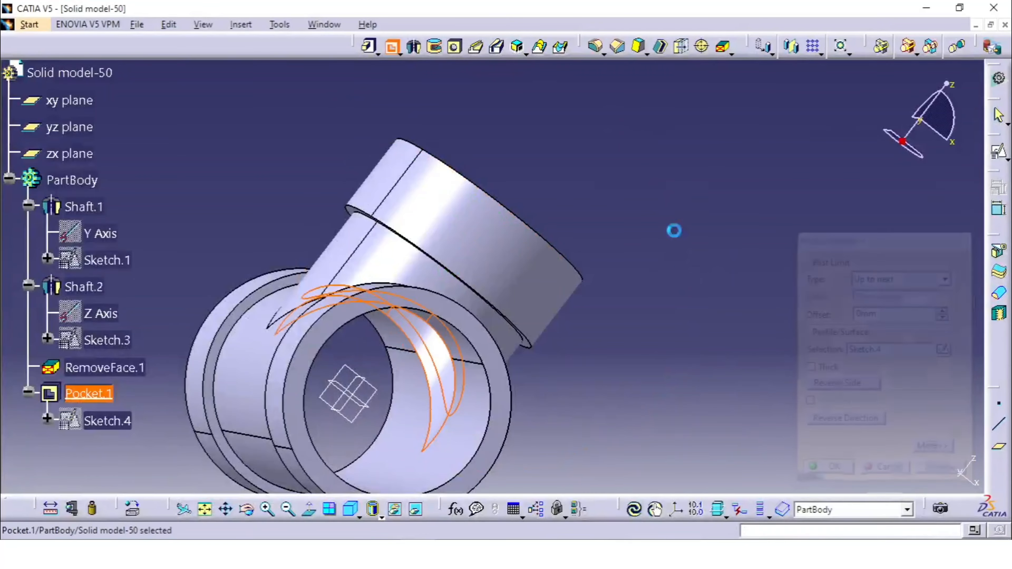
{"action": "middle_click_drag", "start_coordinate": [670, 196], "coordinate": [542, 158]}
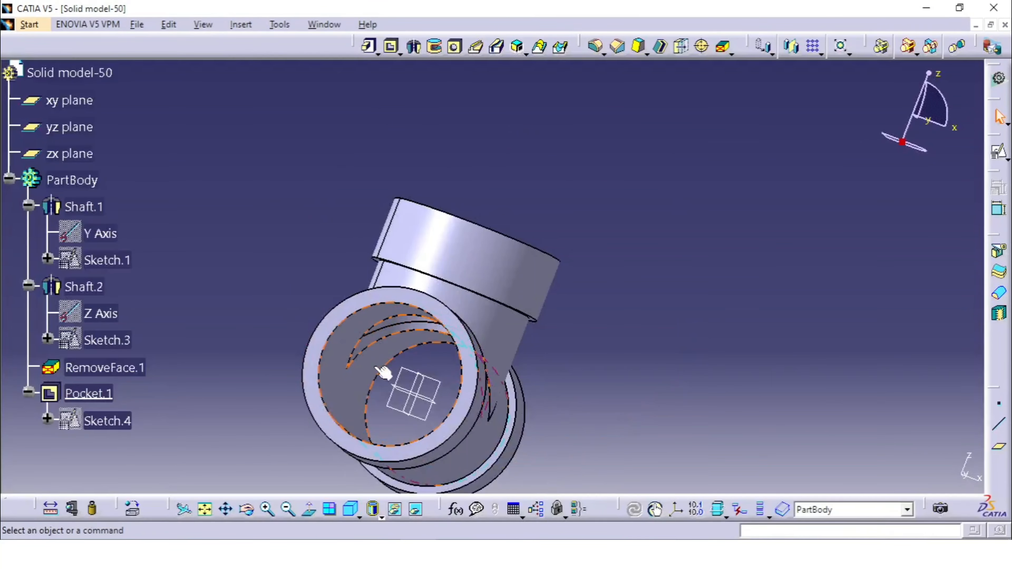
{"action": "middle_click_drag", "start_coordinate": [384, 368], "coordinate": [498, 351]}
{"action": "middle_click_drag", "start_coordinate": [709, 203], "coordinate": [651, 229]}
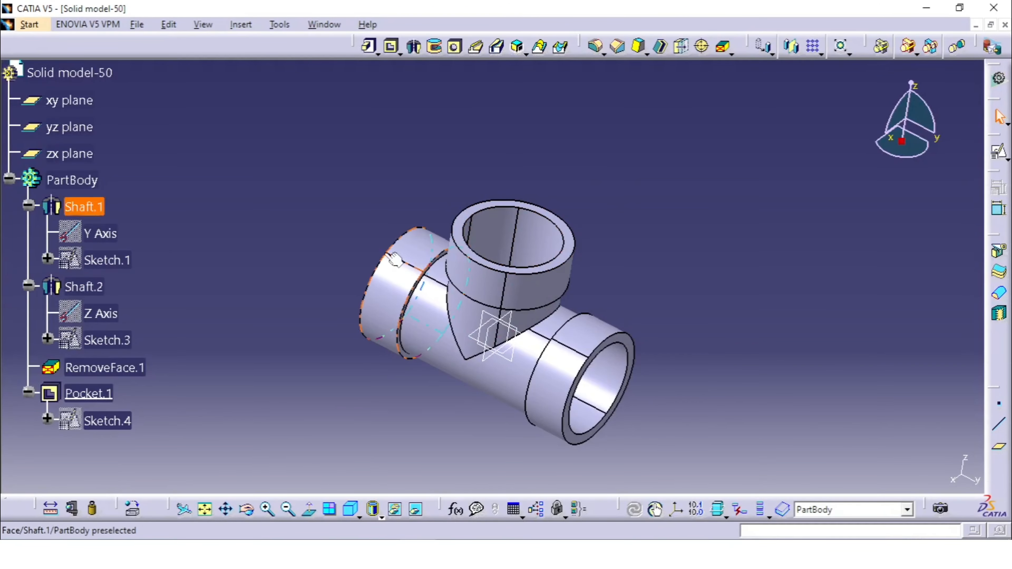
Hide the xy, yz and zx reference planes.
{"action": "left_click_drag", "start_coordinate": [332, 244], "coordinate": [558, 469]}
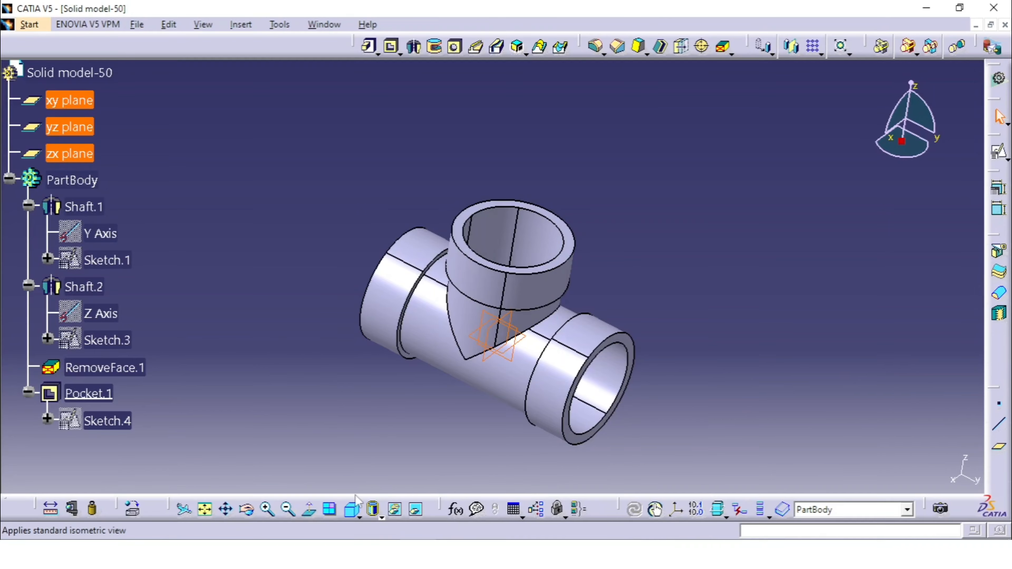
{"action": "right_click", "coordinate": [75, 154]}
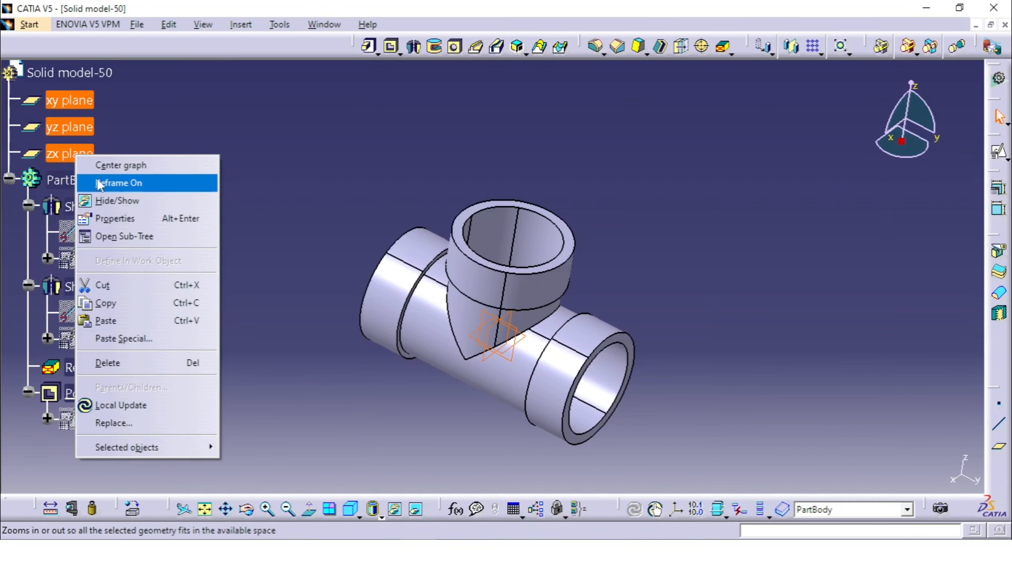
{"action": "left_click", "coordinate": [144, 199]}
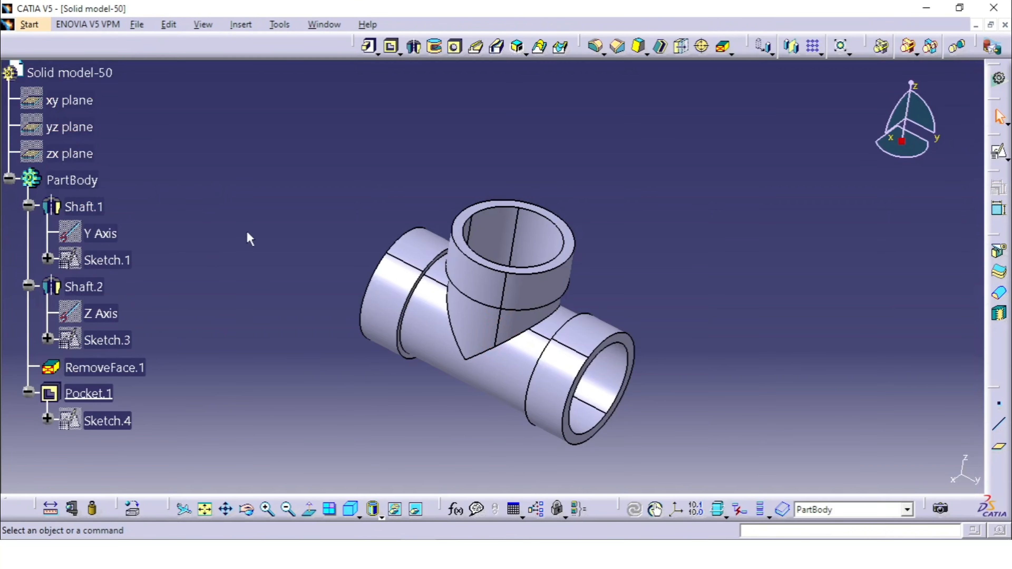
Apply the Plastic material from the Other materials to the whole part.
{"action": "middle_click_drag", "start_coordinate": [321, 278], "coordinate": [318, 232]}
{"action": "scroll", "coordinate": [229, 220], "scroll_direction": "up", "scroll_amount": 2}
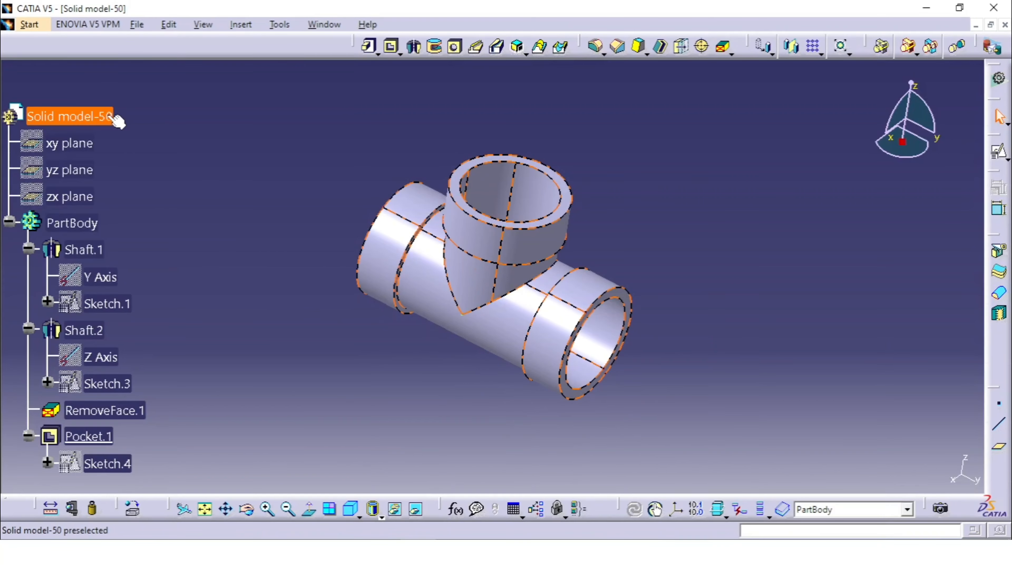
{"action": "left_click", "coordinate": [105, 117]}
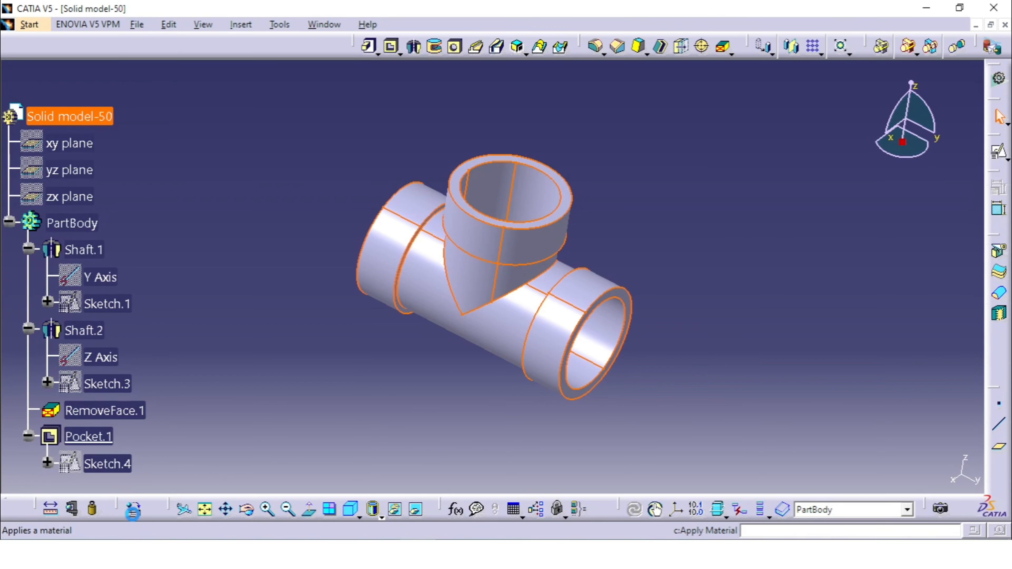
{"action": "left_click", "coordinate": [133, 509]}
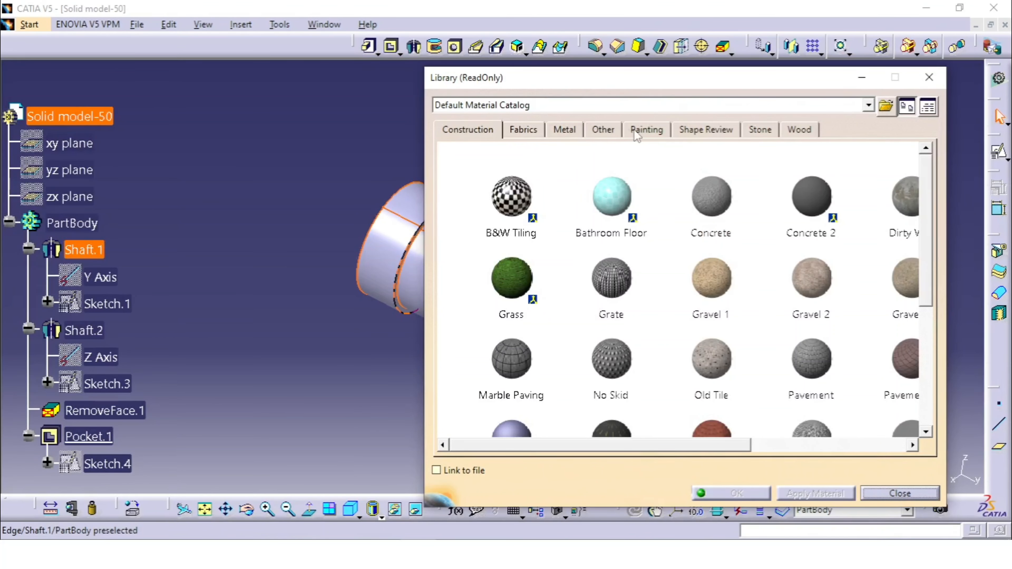
{"action": "left_click", "coordinate": [600, 130]}
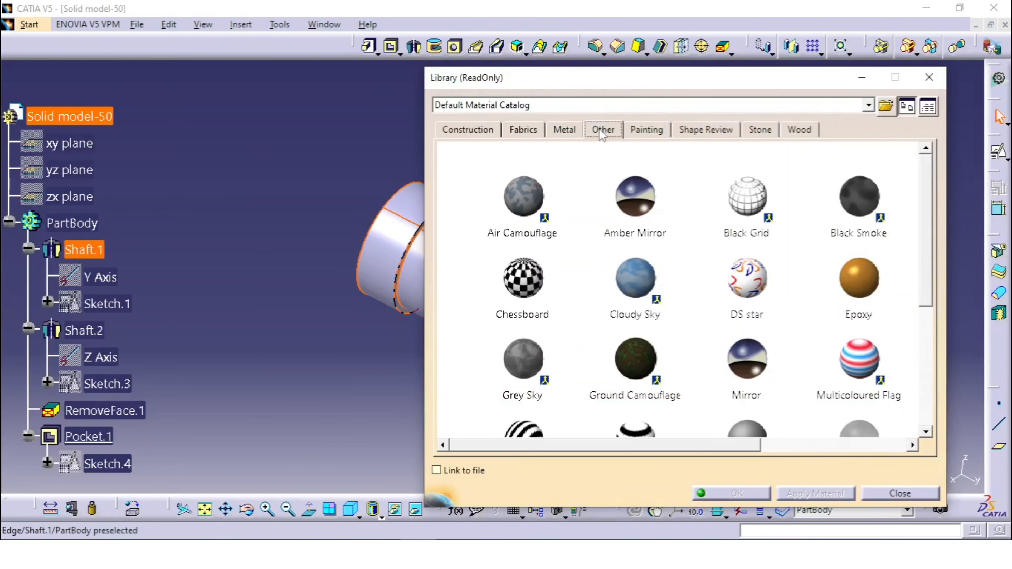
{"action": "scroll", "coordinate": [816, 283], "scroll_direction": "down", "scroll_amount": 3}
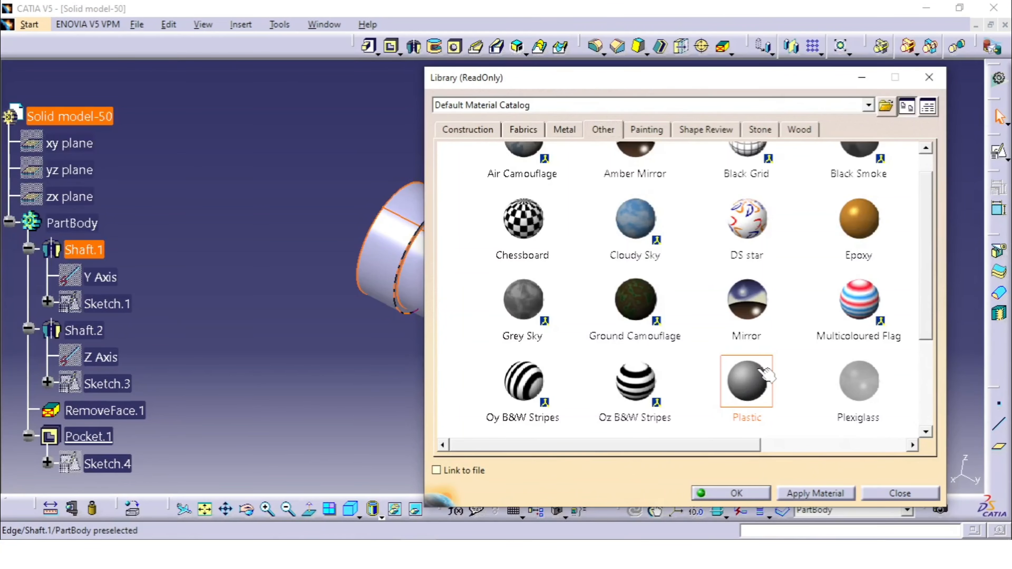
{"action": "left_click", "coordinate": [736, 493]}
Display the part in the Shading with Material view mode.
{"action": "left_click", "coordinate": [379, 516]}
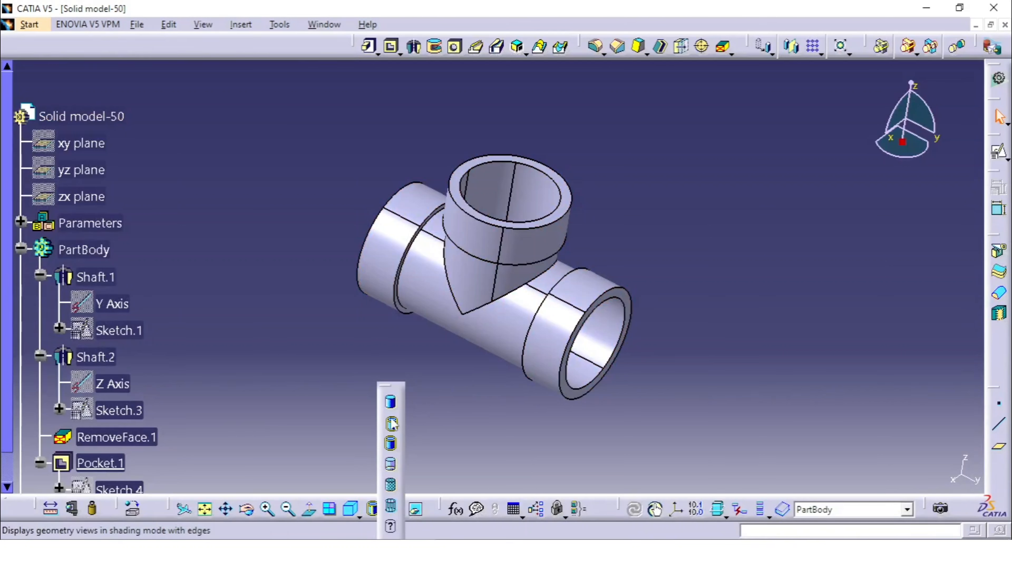
{"action": "left_click", "coordinate": [391, 485]}
{"action": "mouse_move", "coordinate": [583, 266]}
{"action": "middle_mouse_down"}
{"action": "mouse_move", "coordinate": [520, 340]}
{"action": "mouse_move", "coordinate": [456, 259]}
{"action": "mouse_move", "coordinate": [589, 277]}
{"action": "mouse_move", "coordinate": [642, 186]}
{"action": "mouse_move", "coordinate": [508, 273]}
{"action": "mouse_move", "coordinate": [372, 310]}
{"action": "mouse_move", "coordinate": [244, 305]}
{"action": "mouse_move", "coordinate": [555, 271]}
{"action": "mouse_move", "coordinate": [593, 221]}
{"action": "middle_mouse_up"}
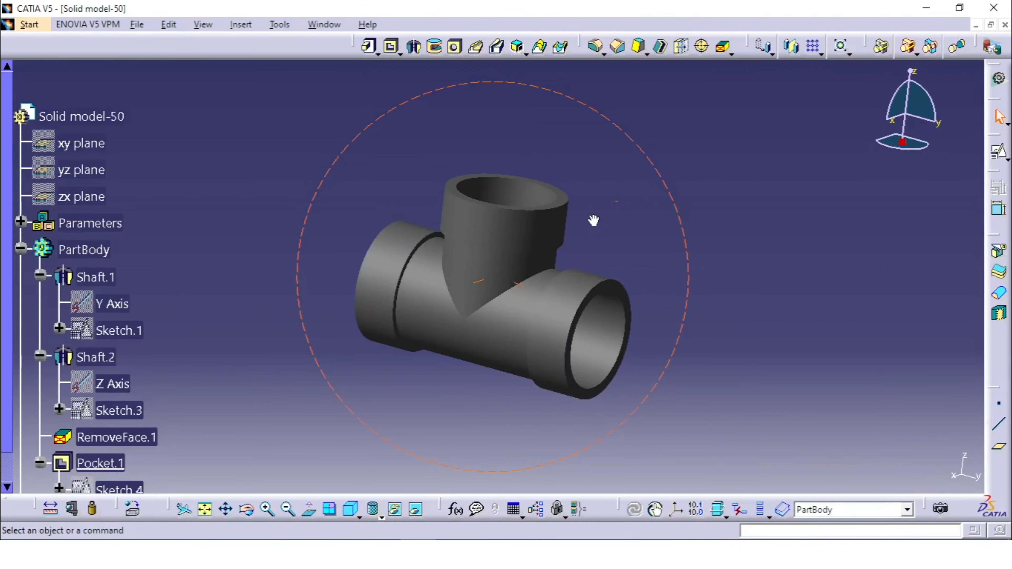
Apply the Steel material from the metal materials to the whole part and clear the selection.
{"action": "left_click", "coordinate": [82, 116]}
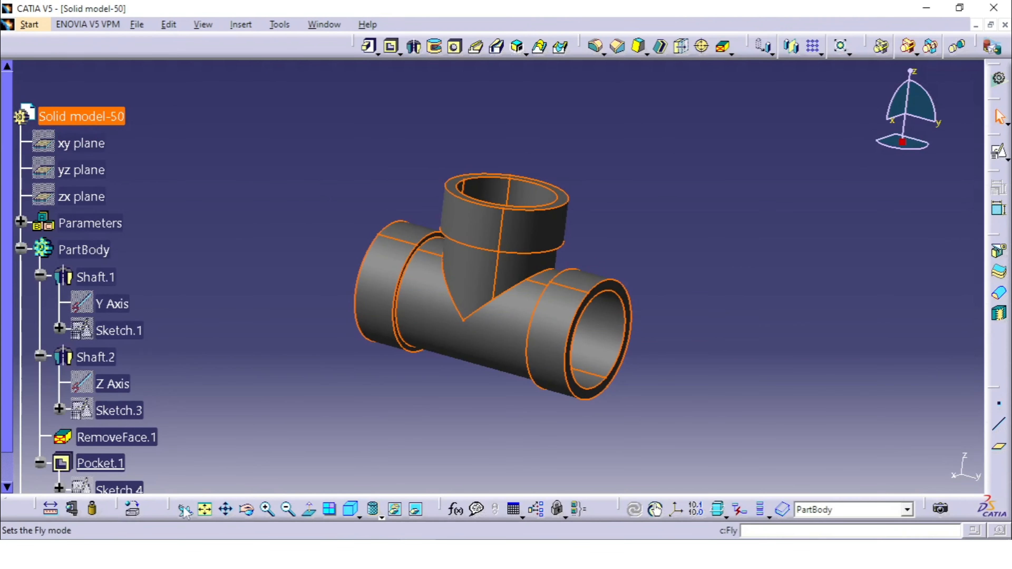
{"action": "left_click", "coordinate": [132, 516]}
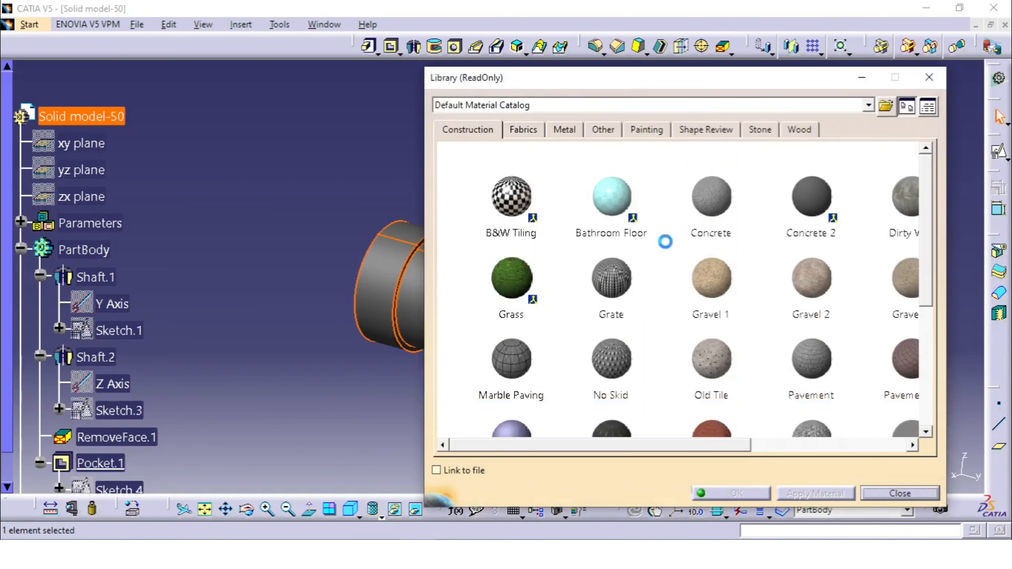
{"action": "left_click", "coordinate": [577, 131]}
{"action": "scroll", "coordinate": [633, 279], "scroll_direction": "down", "scroll_amount": 1}
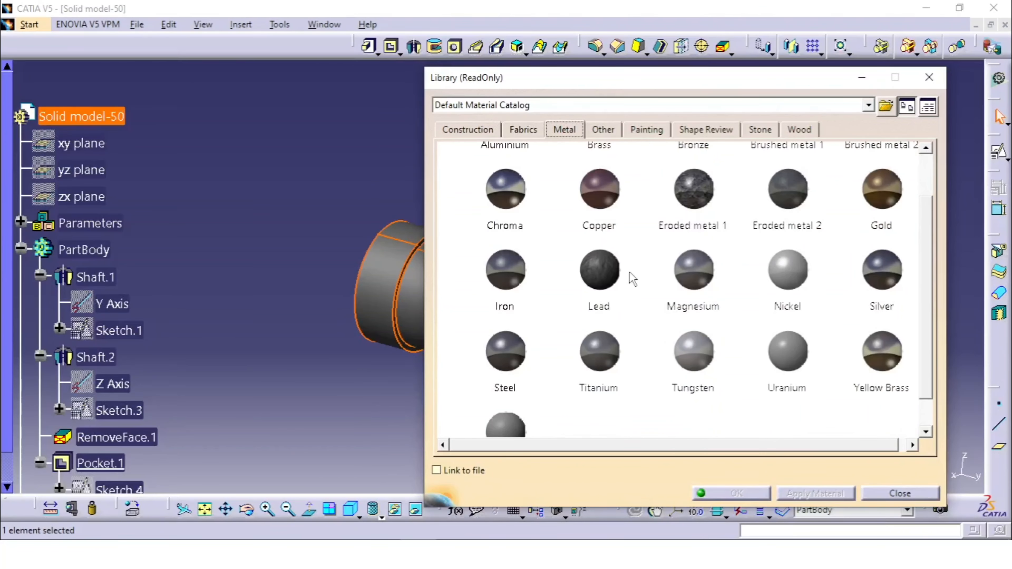
{"action": "scroll", "coordinate": [633, 279], "scroll_direction": "down", "scroll_amount": 1}
{"action": "left_click", "coordinate": [526, 343]}
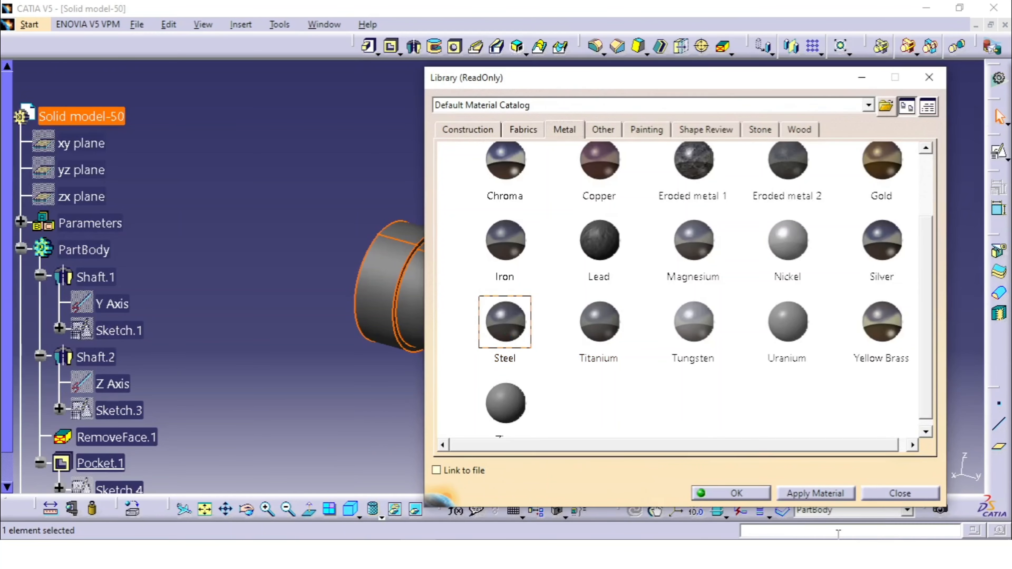
{"action": "left_click", "coordinate": [821, 494]}
{"action": "left_click", "coordinate": [711, 494]}
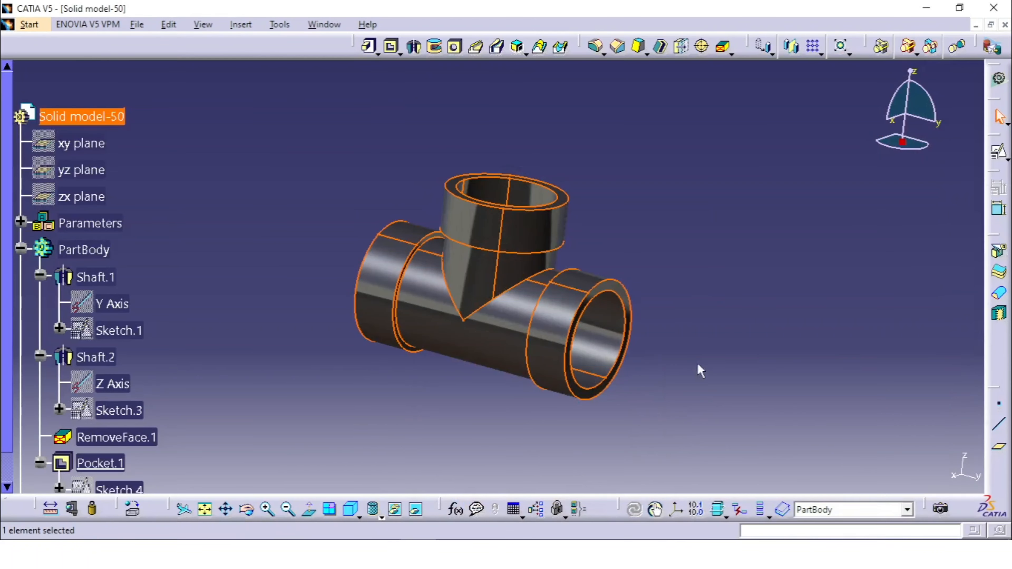
{"action": "left_click", "coordinate": [709, 327]}
Collapse the PartBody branch of the tree and place the Solid Model-50.jpg drawing side by side with the model.
{"action": "middle_click_drag", "start_coordinate": [653, 255], "coordinate": [498, 275]}
{"action": "scroll", "coordinate": [285, 284], "scroll_direction": "down", "scroll_amount": 2}
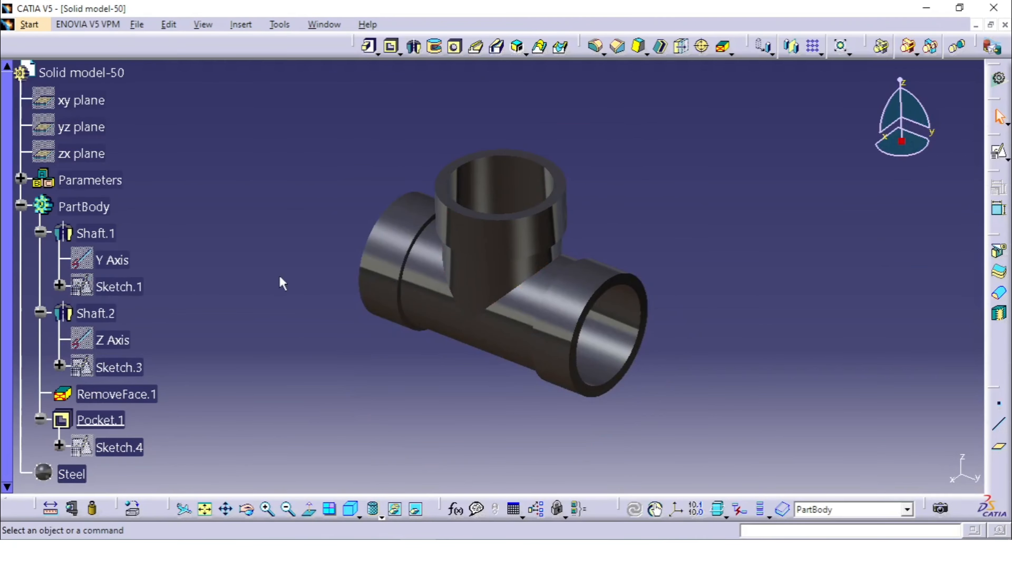
{"action": "left_click", "coordinate": [21, 205]}
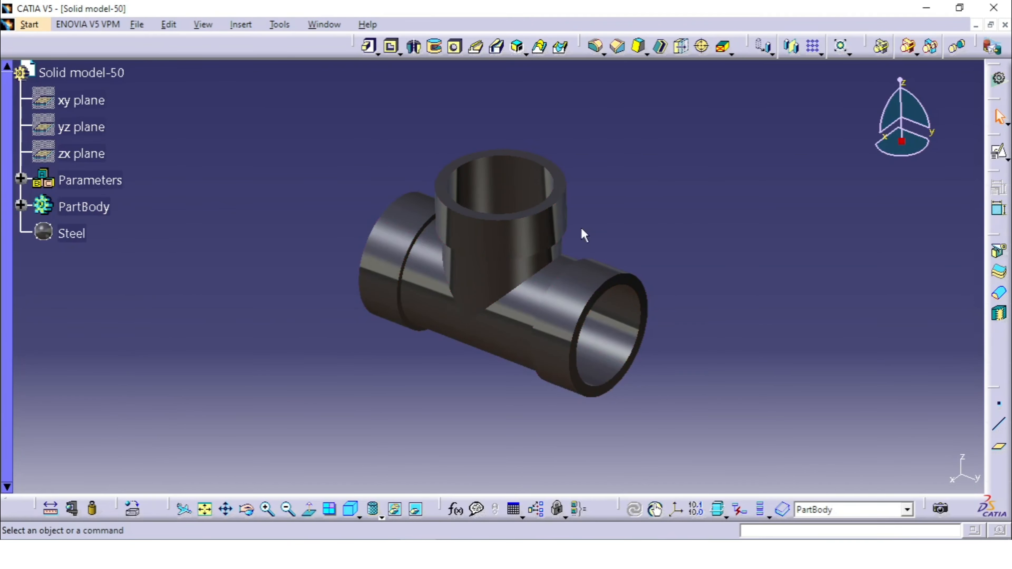
{"action": "middle_click_drag", "start_coordinate": [583, 233], "coordinate": [664, 276]}
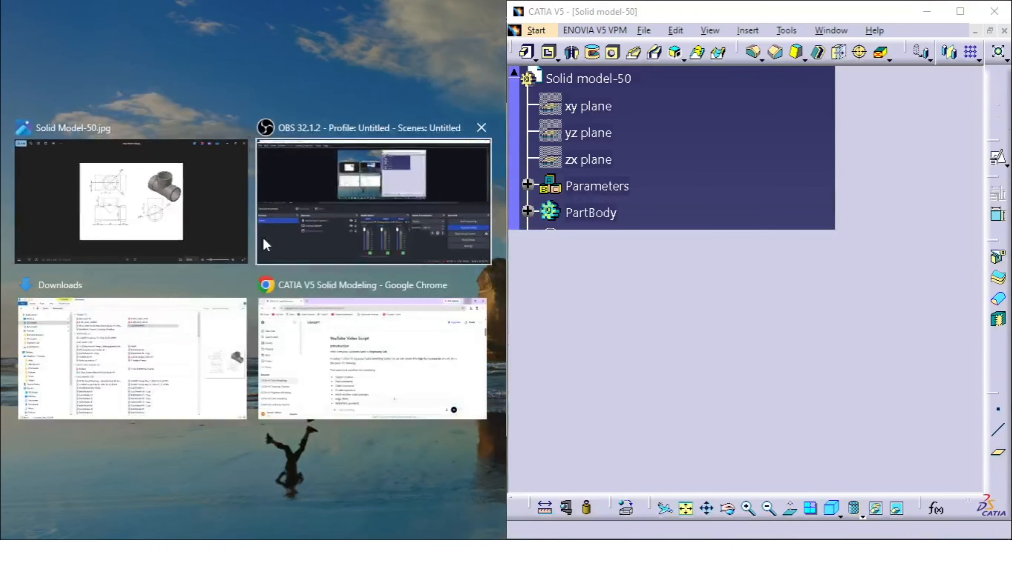
{"action": "left_click", "coordinate": [83, 195]}
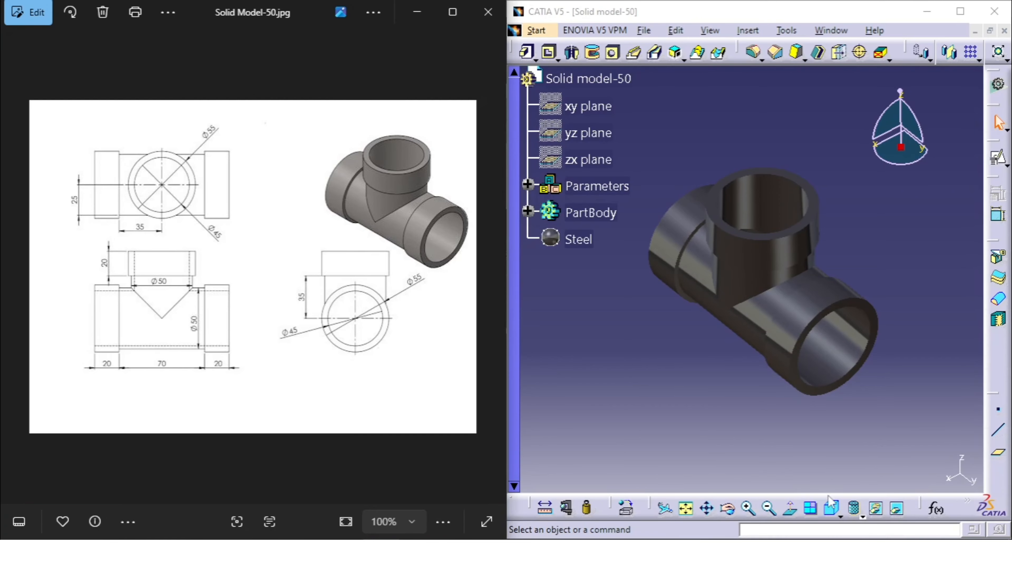
Display the part in shading with edges and measure the distance between the inner shoulder edges of the main pipe's two end collars.
{"action": "left_click", "coordinate": [858, 512]}
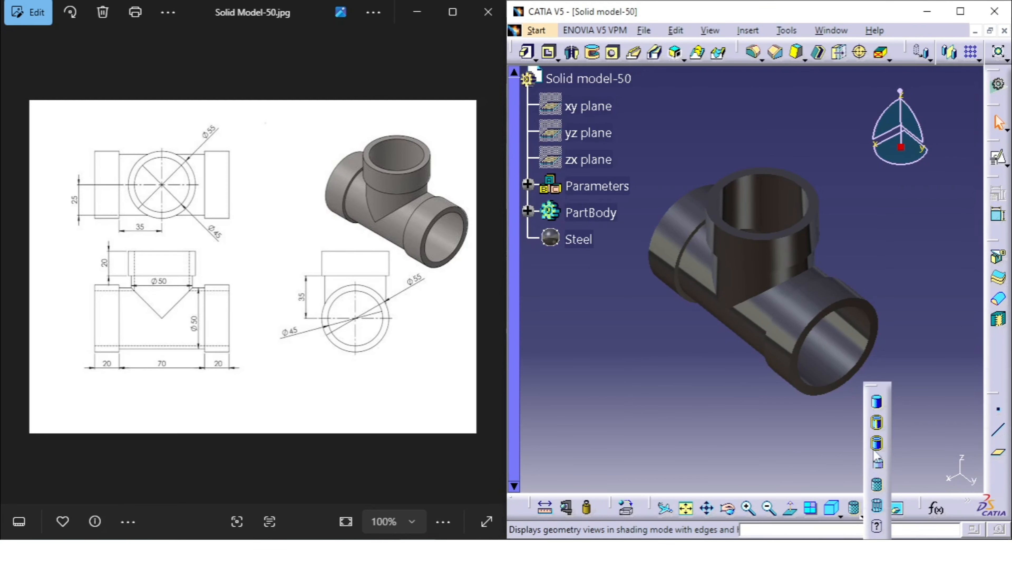
{"action": "left_click", "coordinate": [877, 461]}
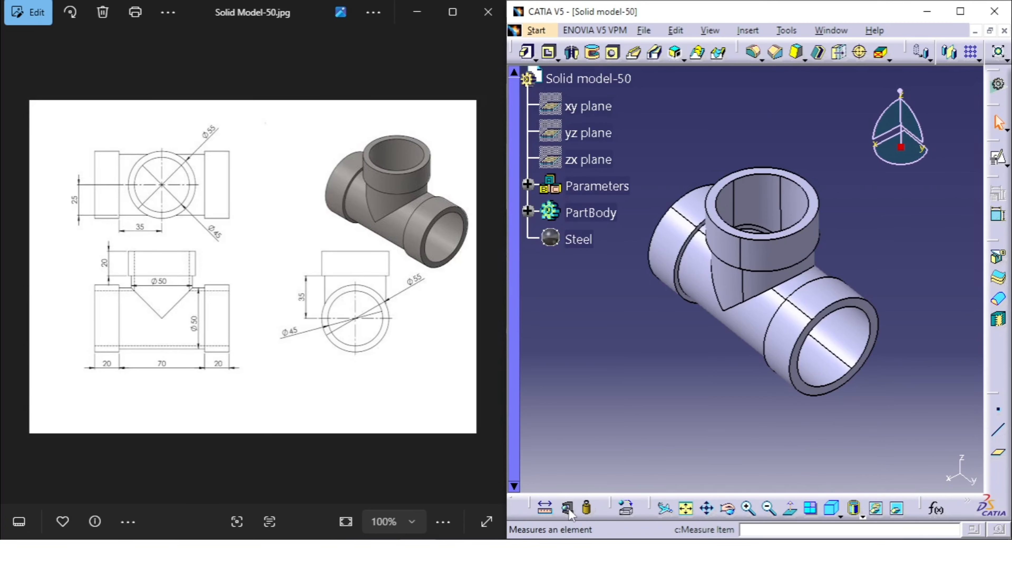
{"action": "left_click", "coordinate": [547, 509]}
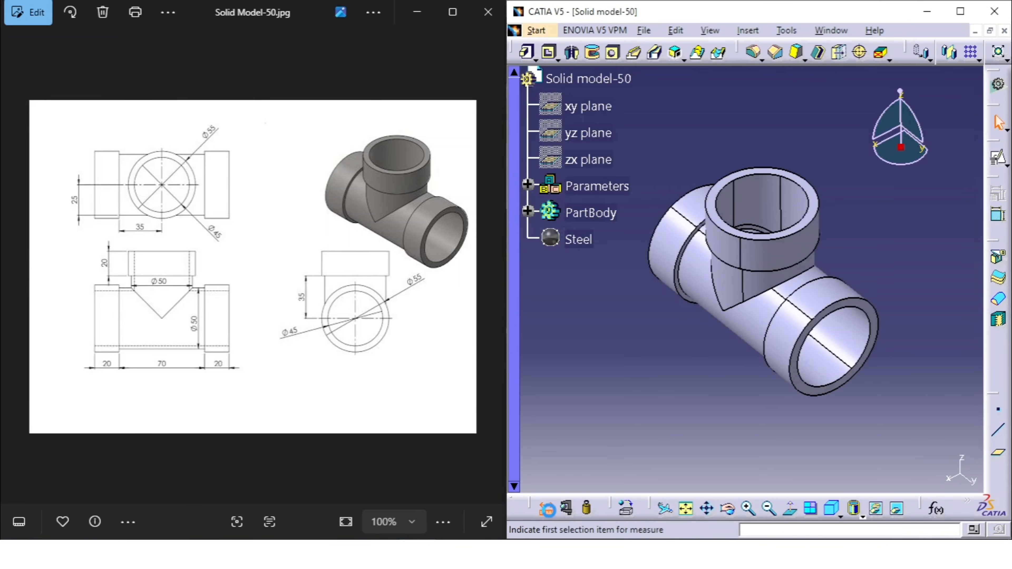
{"action": "middle_click_drag", "start_coordinate": [702, 364], "coordinate": [619, 320]}
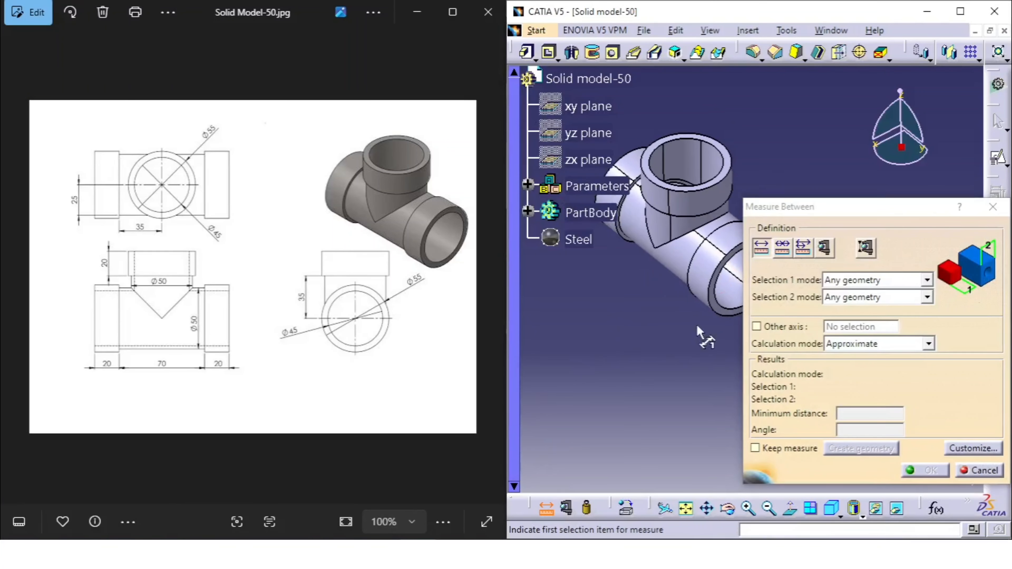
{"action": "middle_click_drag", "start_coordinate": [651, 284], "coordinate": [762, 376]}
{"action": "left_click", "coordinate": [673, 325]}
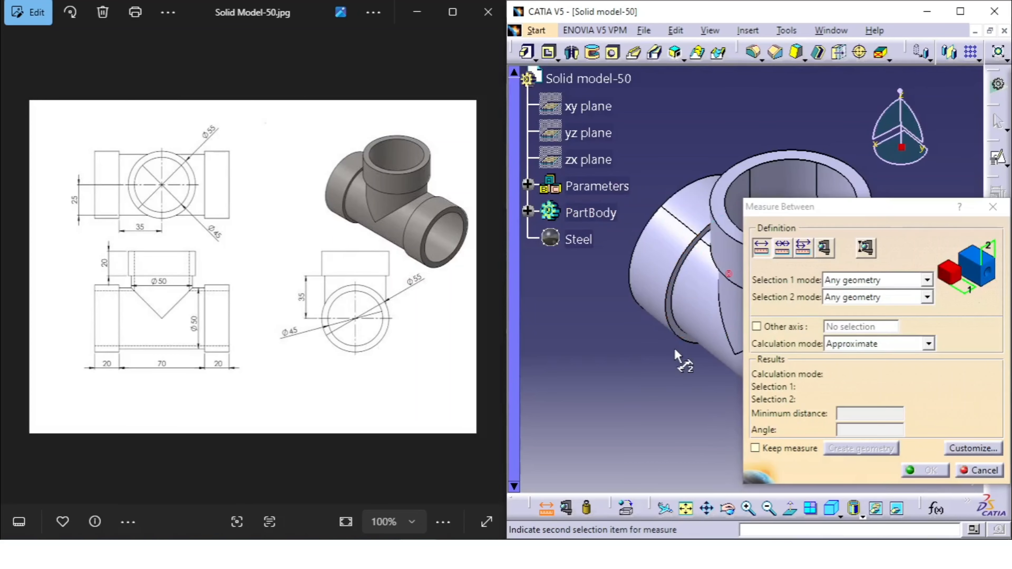
{"action": "middle_click_drag", "start_coordinate": [677, 325], "coordinate": [638, 344]}
{"action": "left_click", "coordinate": [694, 283]}
{"action": "middle_click_drag", "start_coordinate": [714, 308], "coordinate": [719, 257]}
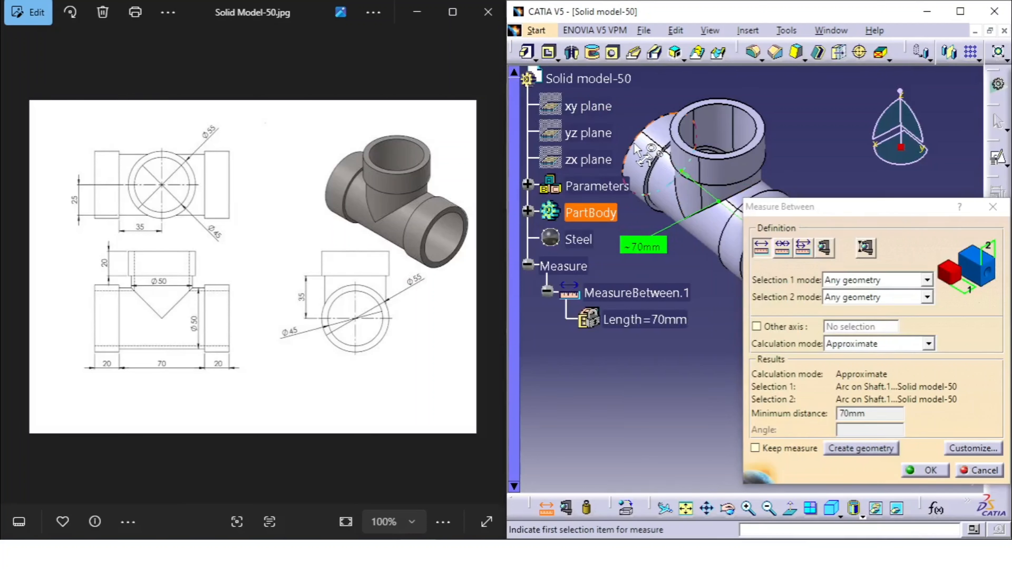
Measure the length of each end collar on the main pipe between its two circular outer edges.
{"action": "left_click", "coordinate": [646, 157]}
{"action": "left_click", "coordinate": [658, 166]}
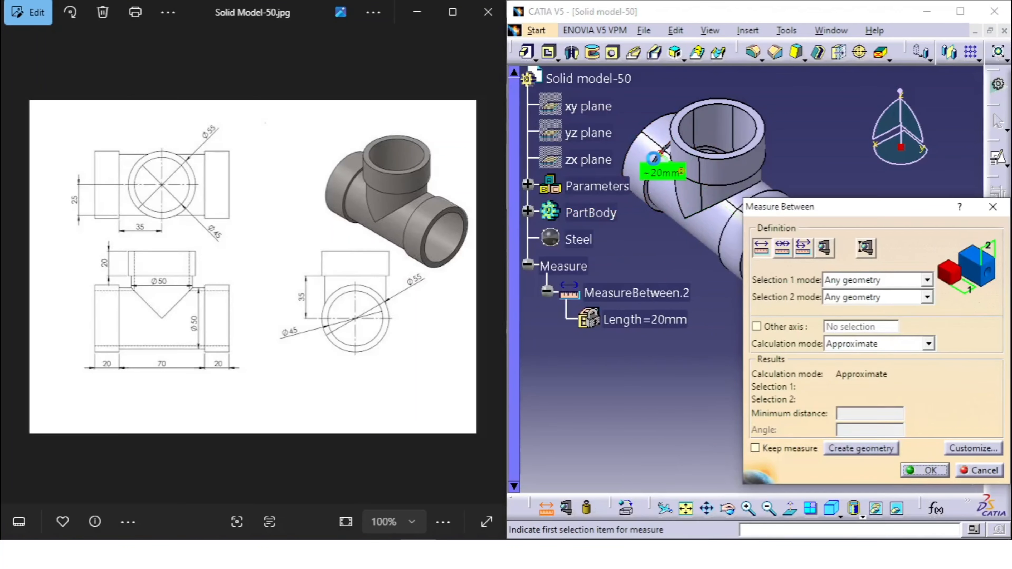
{"action": "middle_click_drag", "start_coordinate": [669, 239], "coordinate": [609, 266]}
{"action": "left_click", "coordinate": [712, 206]}
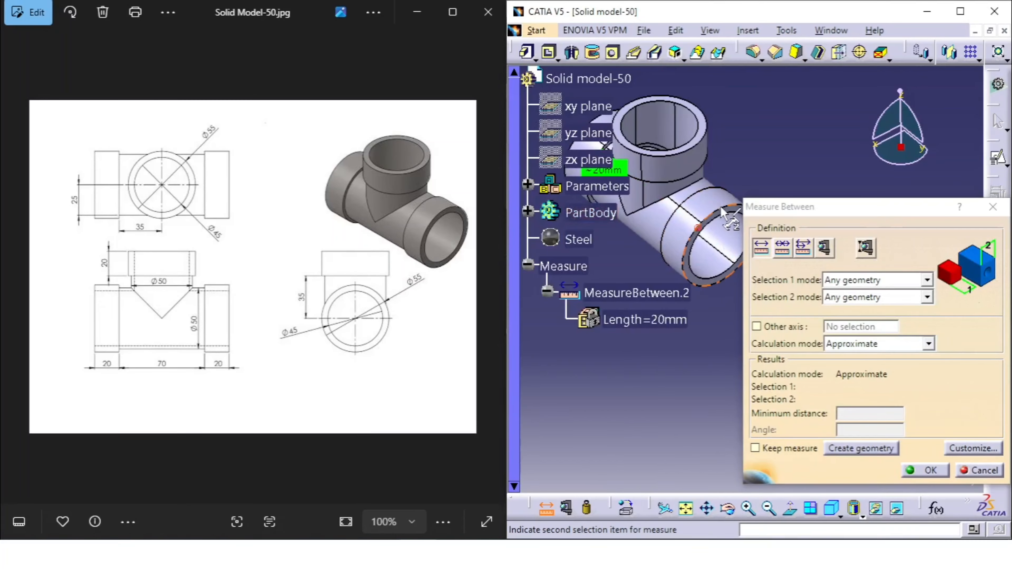
{"action": "left_click", "coordinate": [731, 221]}
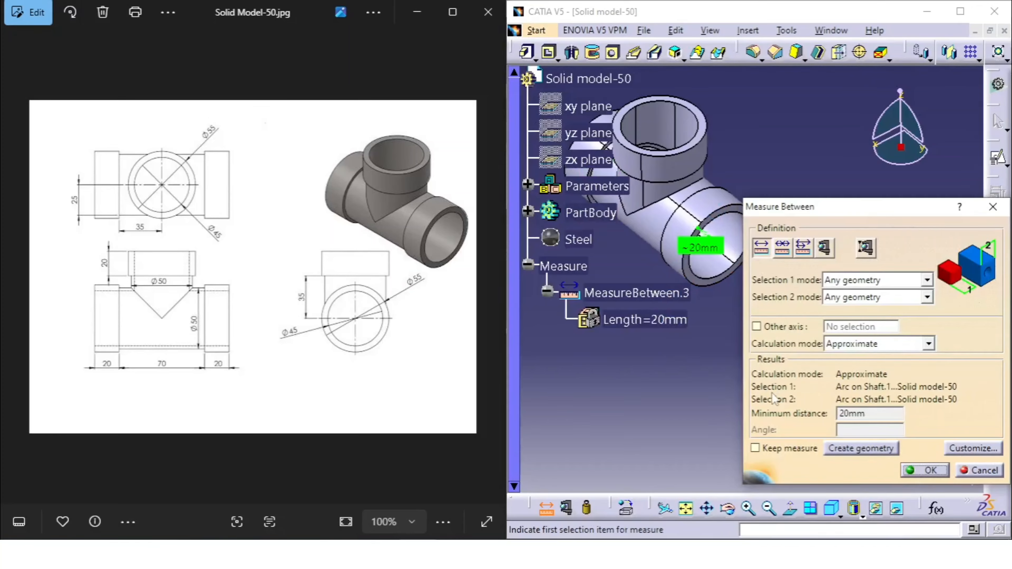
Measure the distance from the main pipe's centre axis to the lower edge of the branch collar.
{"action": "left_click", "coordinate": [728, 237]}
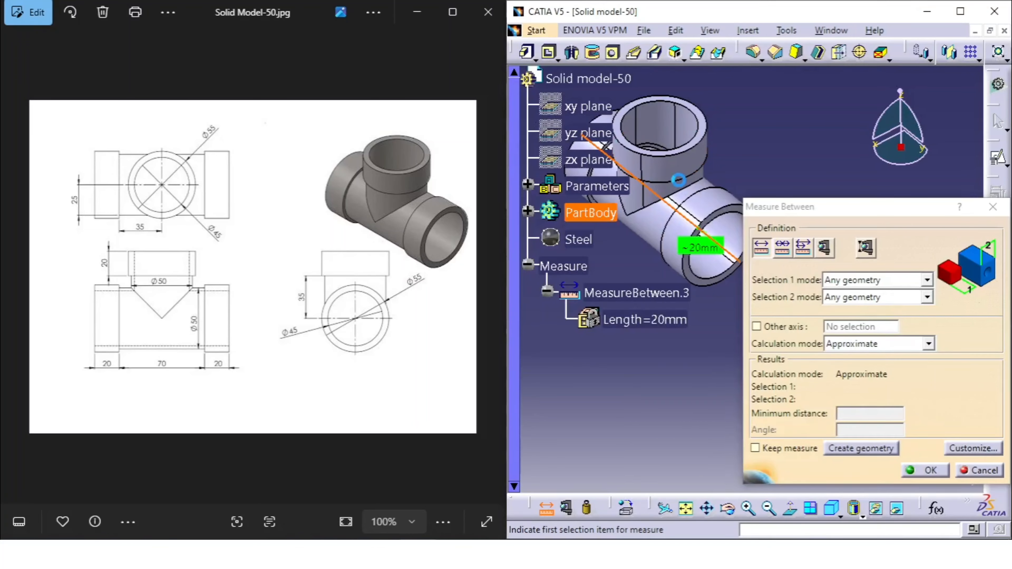
{"action": "left_click", "coordinate": [681, 187]}
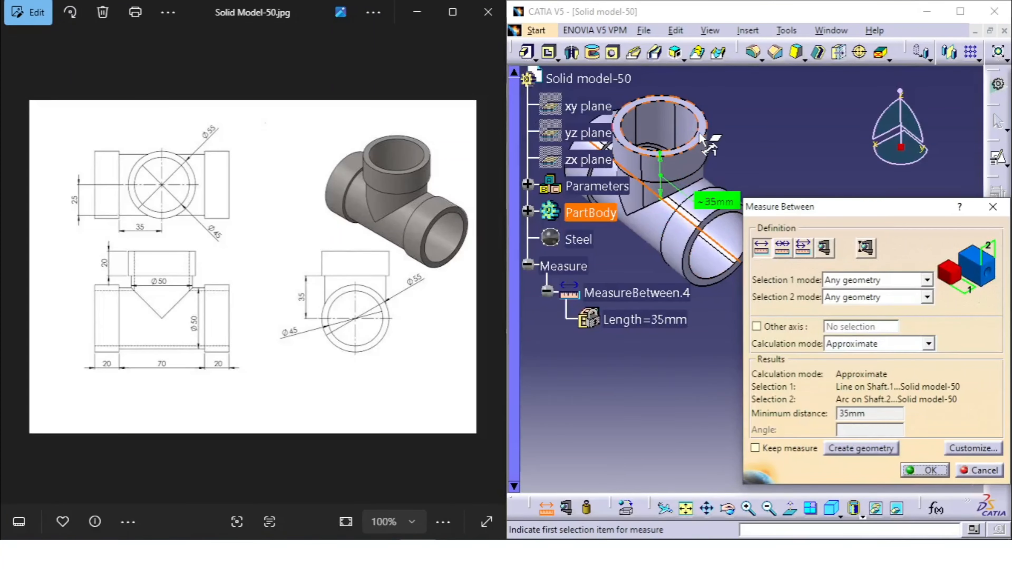
{"action": "left_click", "coordinate": [707, 154]}
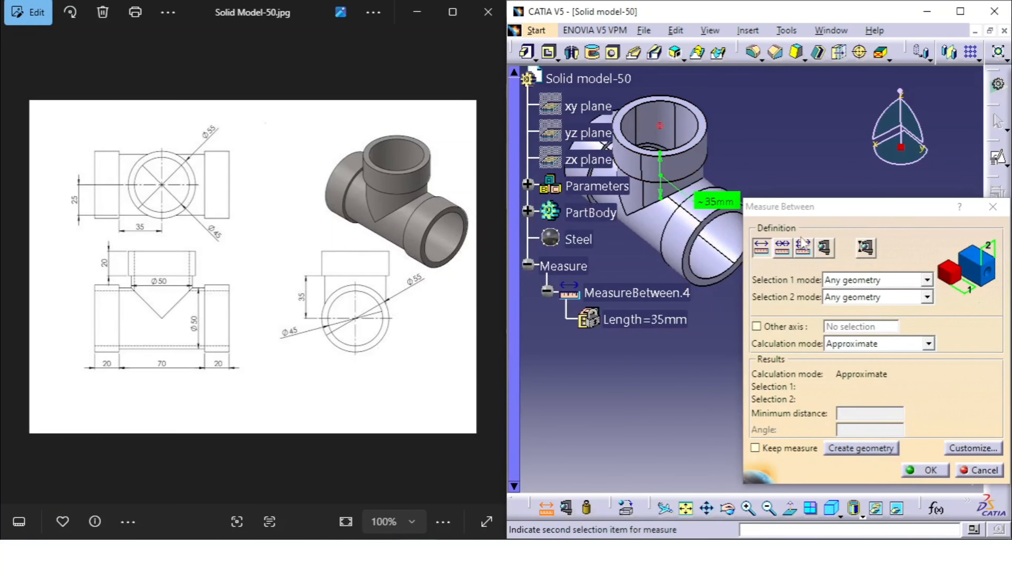
Measure the radii of the outer and inner circular edges of the branch opening with Measure Item.
{"action": "left_click", "coordinate": [823, 248]}
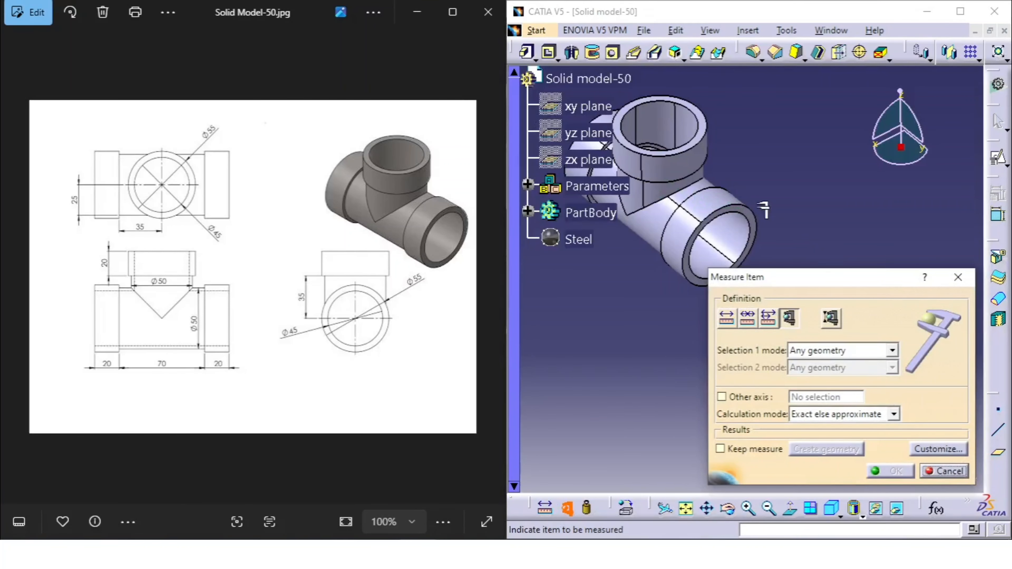
{"action": "left_click", "coordinate": [705, 145]}
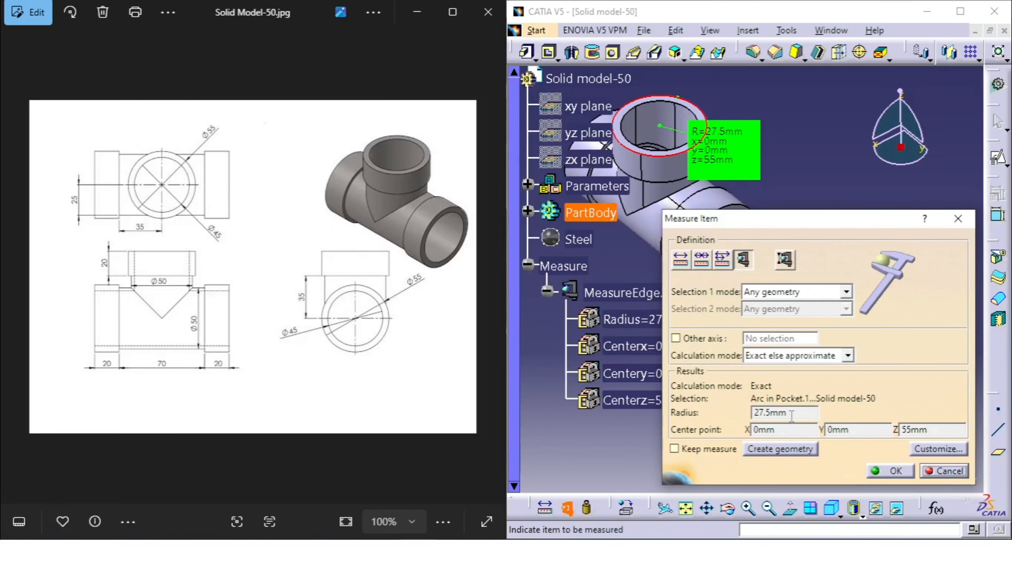
{"action": "left_click", "coordinate": [696, 117]}
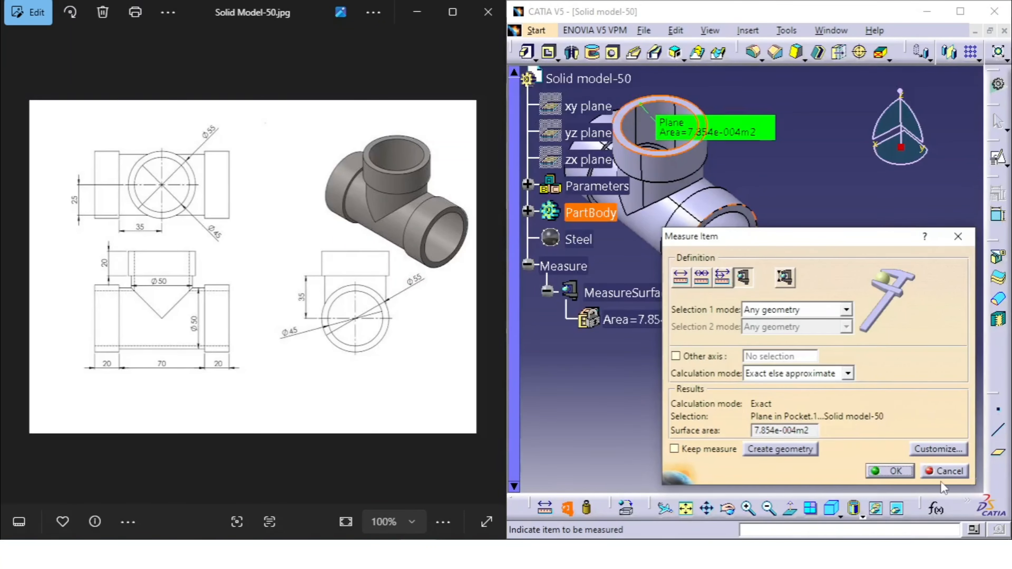
{"action": "left_click", "coordinate": [944, 471]}
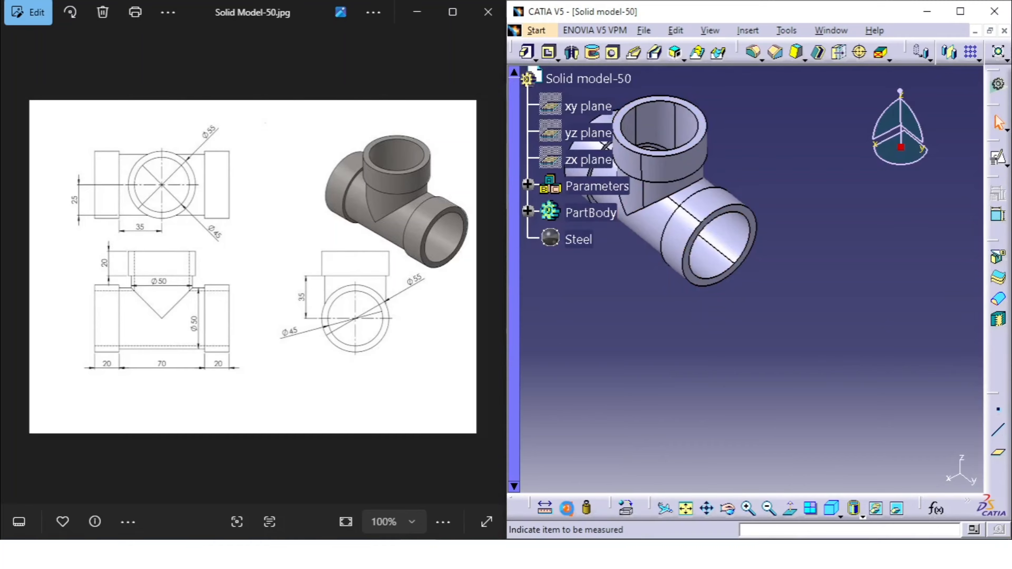
{"action": "left_click", "coordinate": [566, 508]}
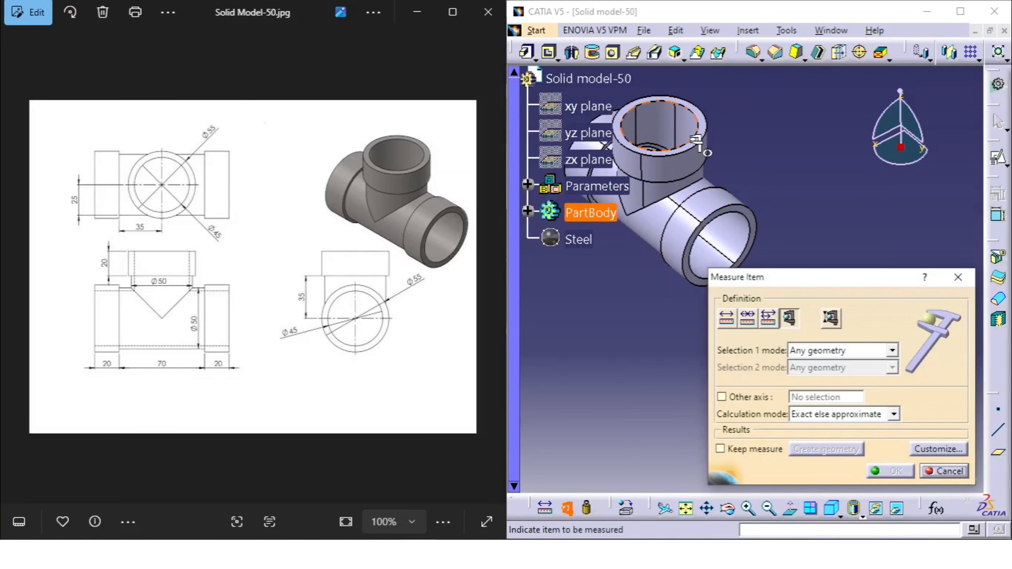
{"action": "left_click", "coordinate": [698, 144]}
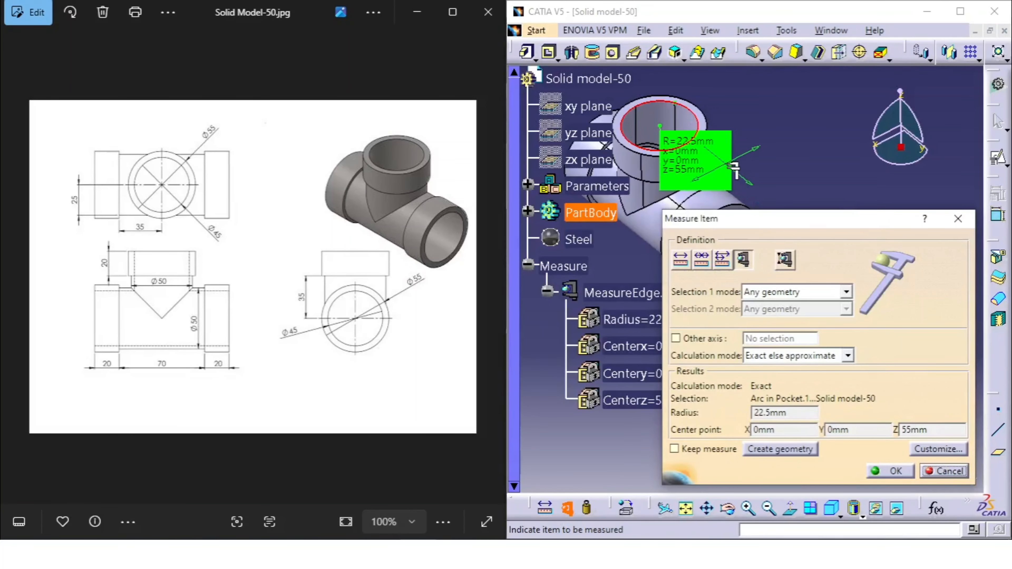
Measure the bore edge's radius at the main pipe's front open end and close the measurement.
{"action": "middle_click_drag", "start_coordinate": [763, 172], "coordinate": [780, 111]}
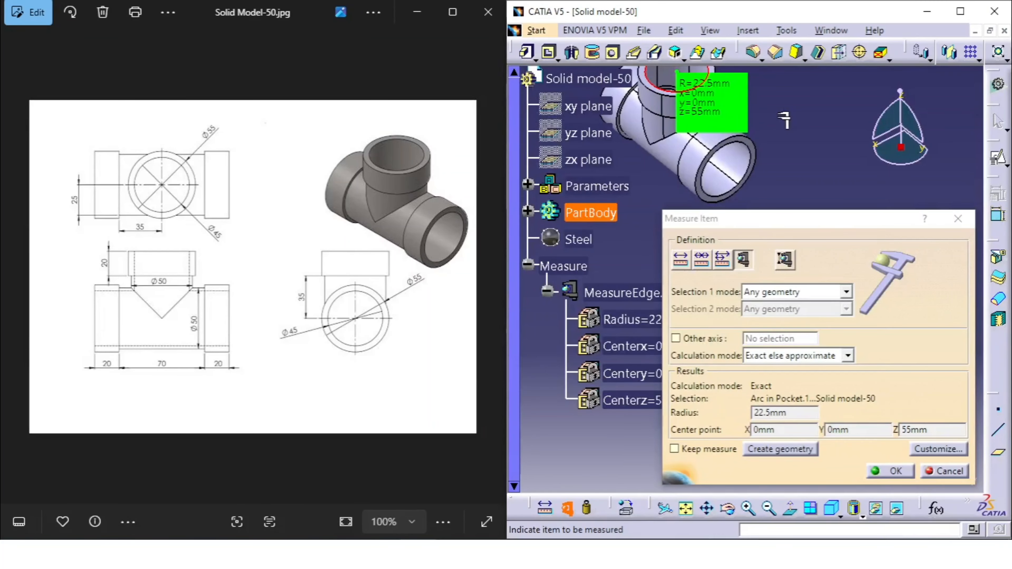
{"action": "left_click", "coordinate": [753, 160]}
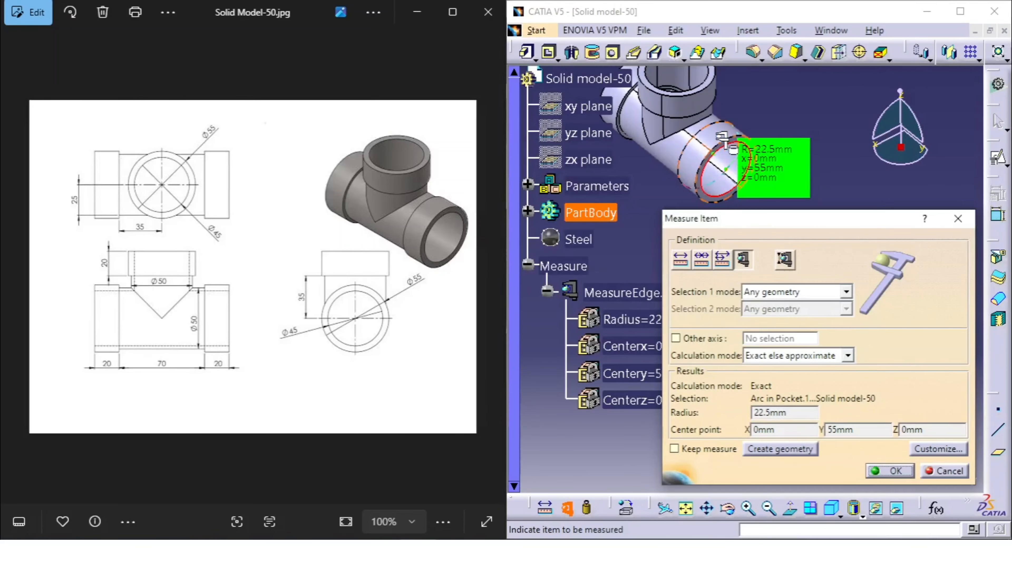
{"action": "left_click", "coordinate": [957, 218]}
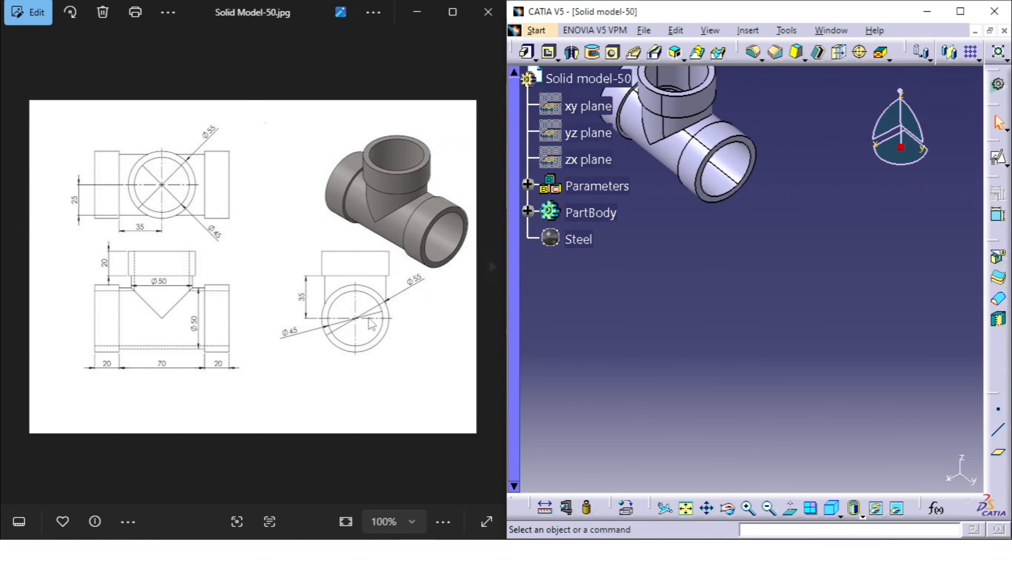
Maximize the CATIA window and fit the whole tee in the isometric view.
{"action": "left_click", "coordinate": [960, 11]}
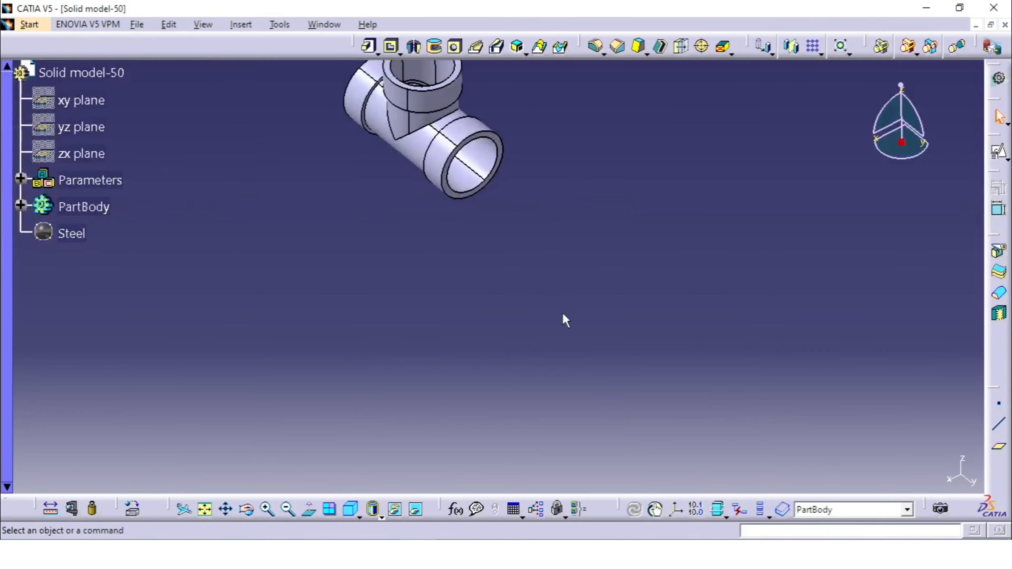
{"action": "left_click", "coordinate": [351, 509]}
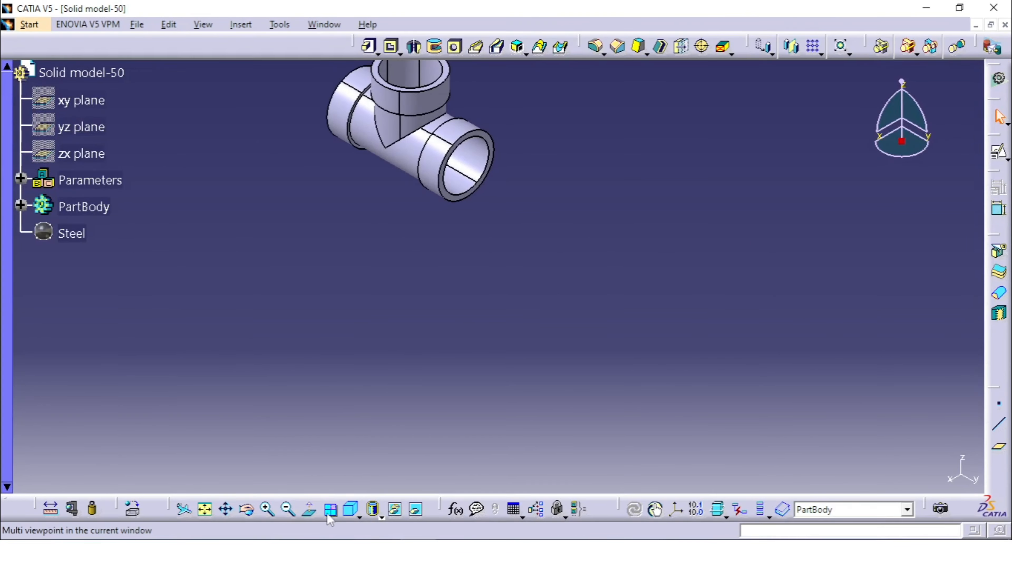
{"action": "left_click", "coordinate": [204, 509]}
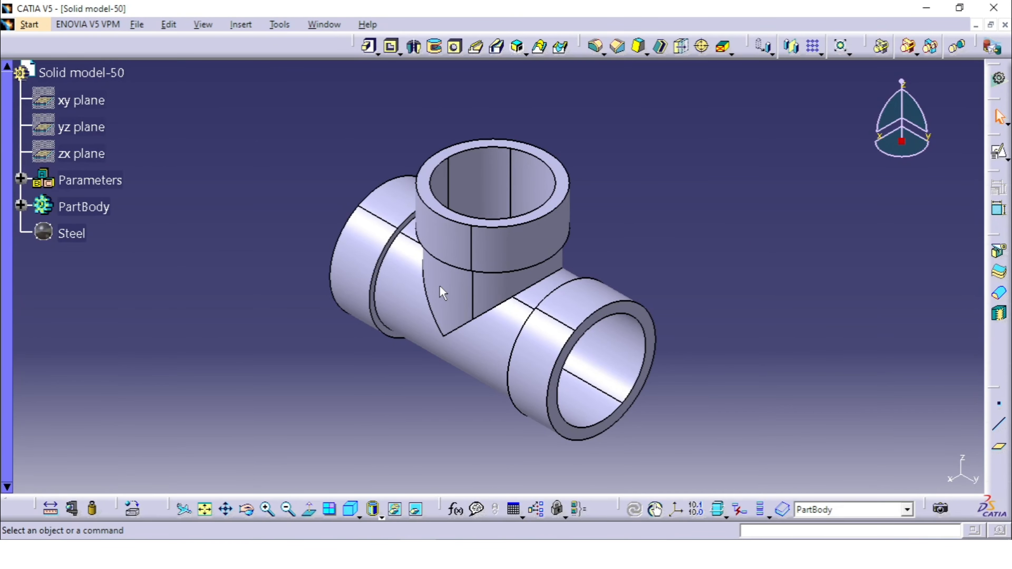